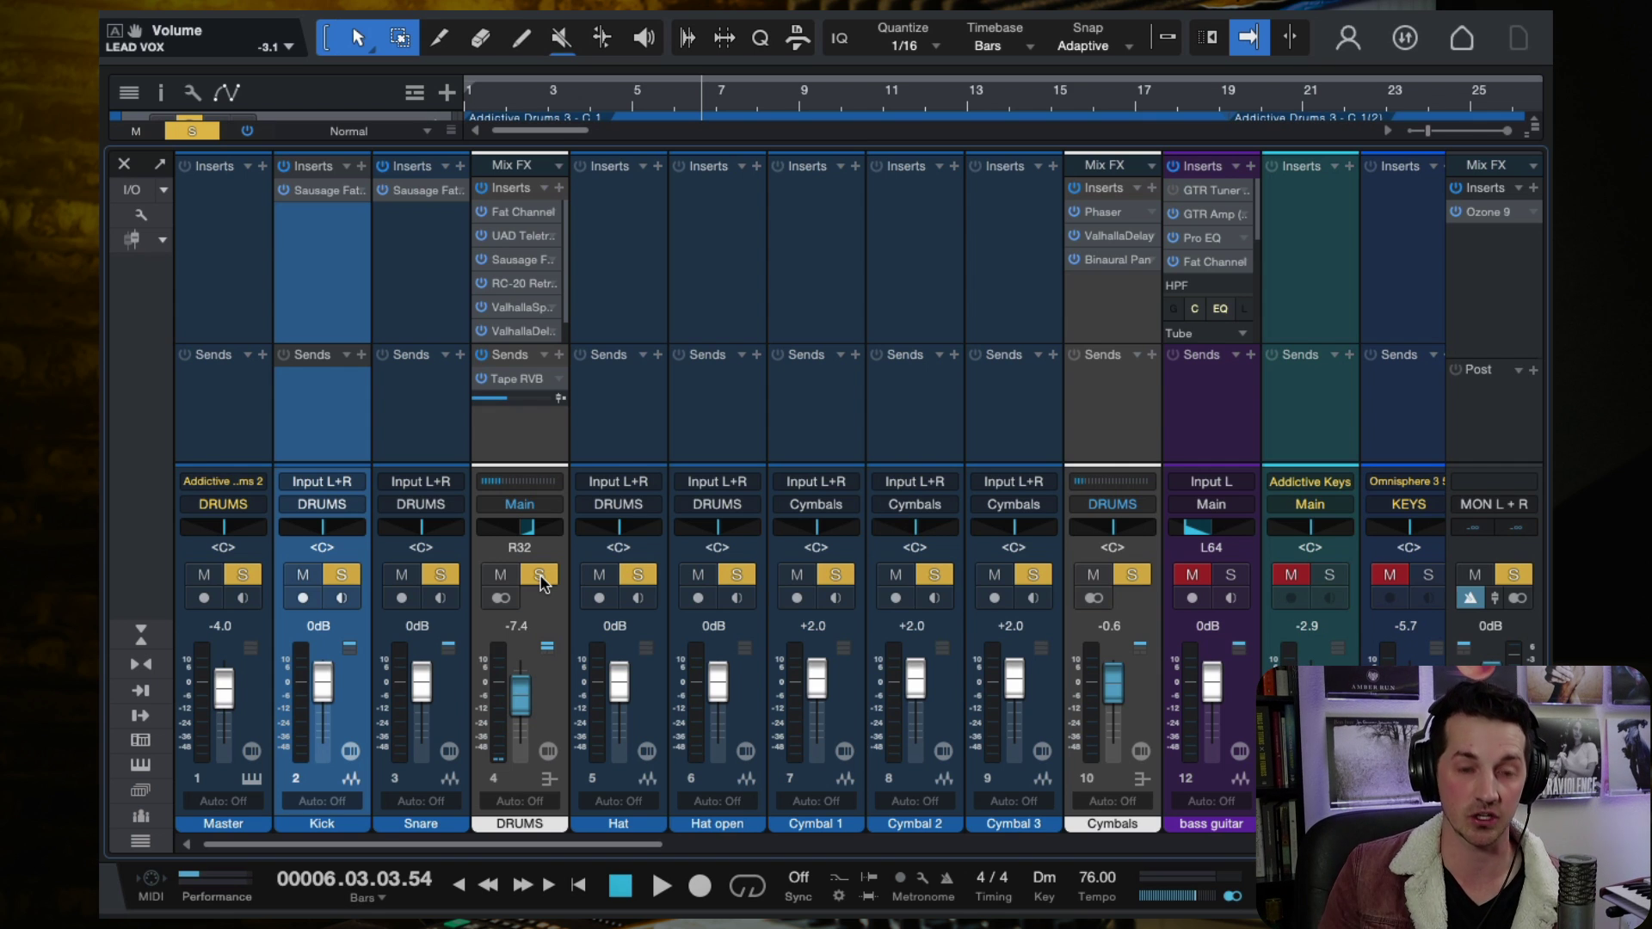
Select the DRUMS bus and play back the soloed drums from bar 2.
click(528, 430)
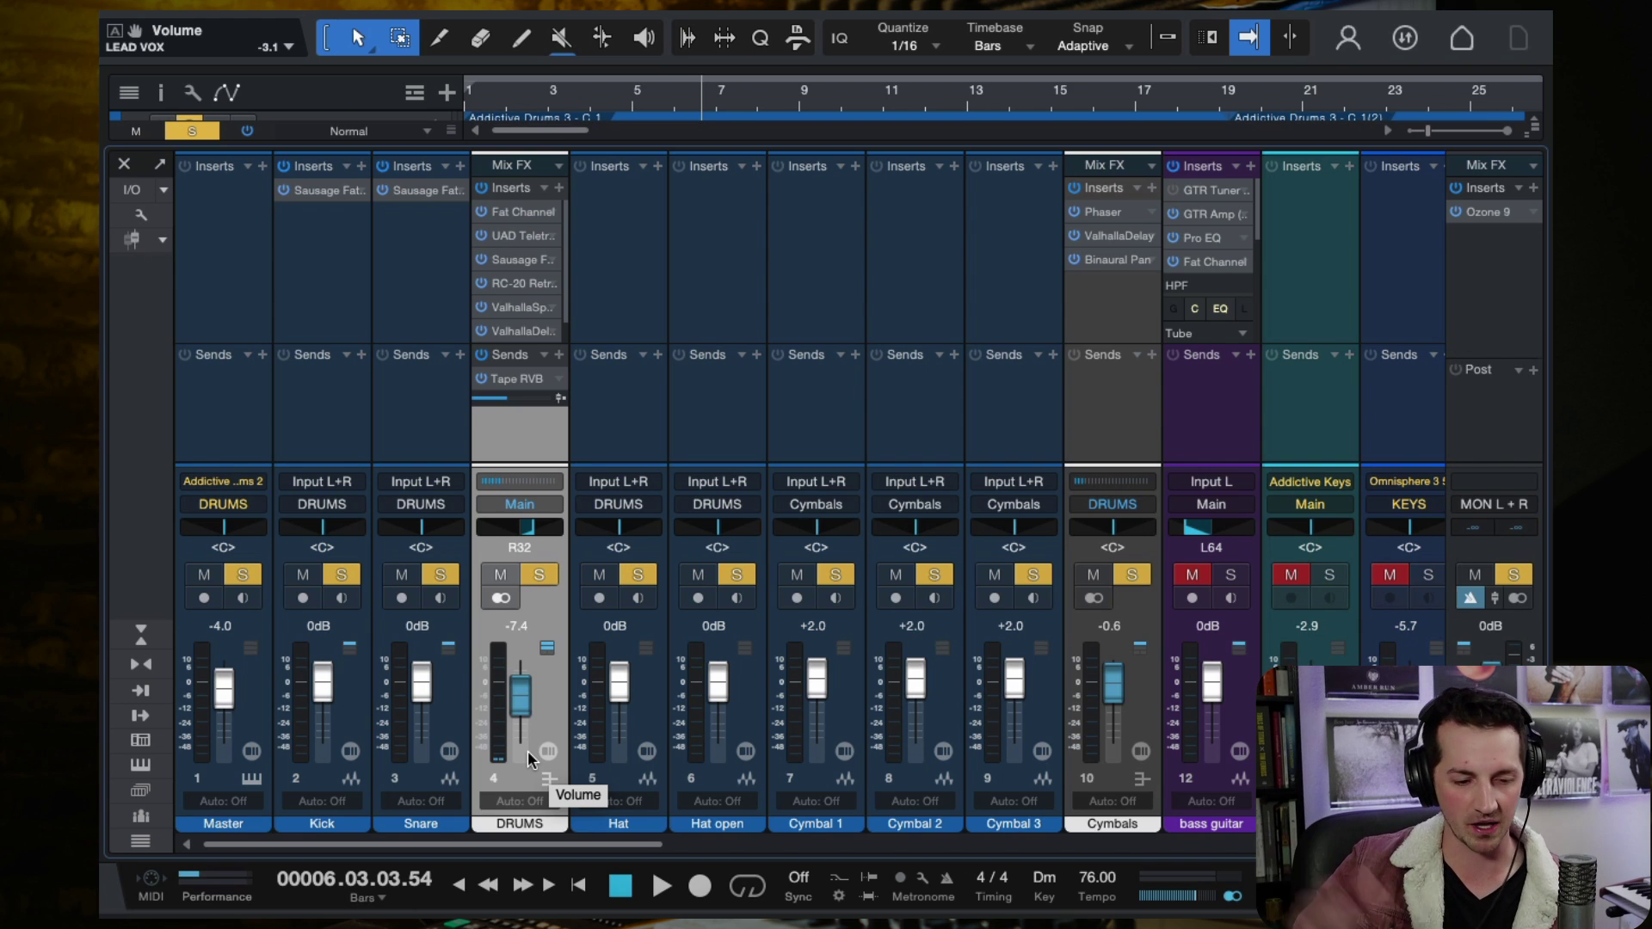
click(509, 93)
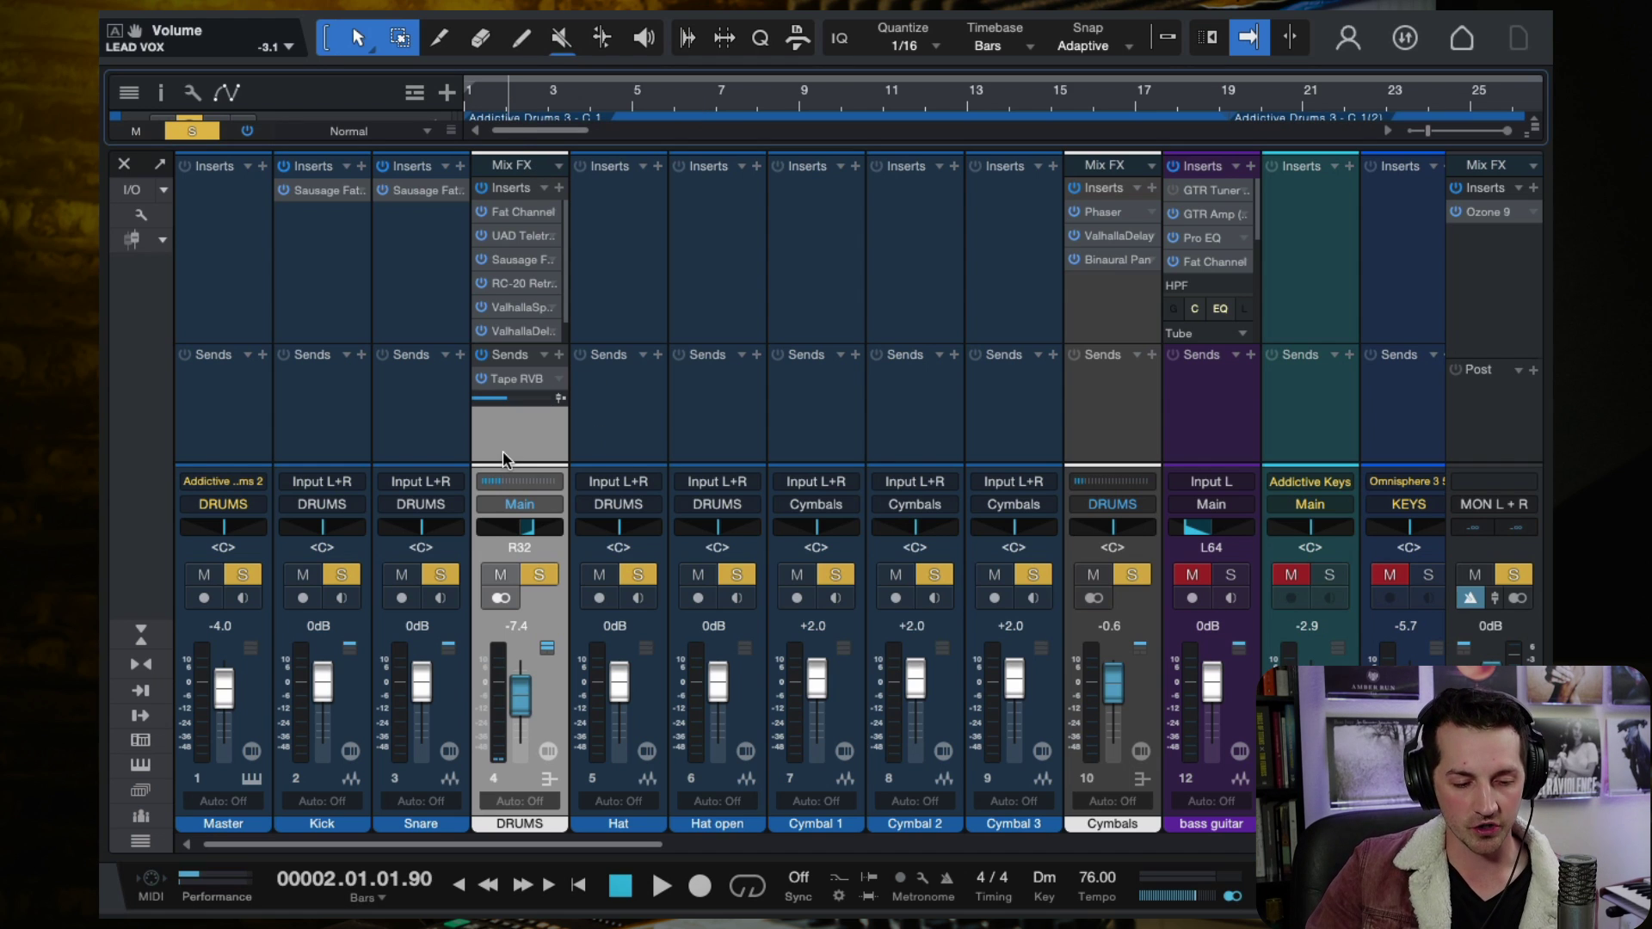
key(space)
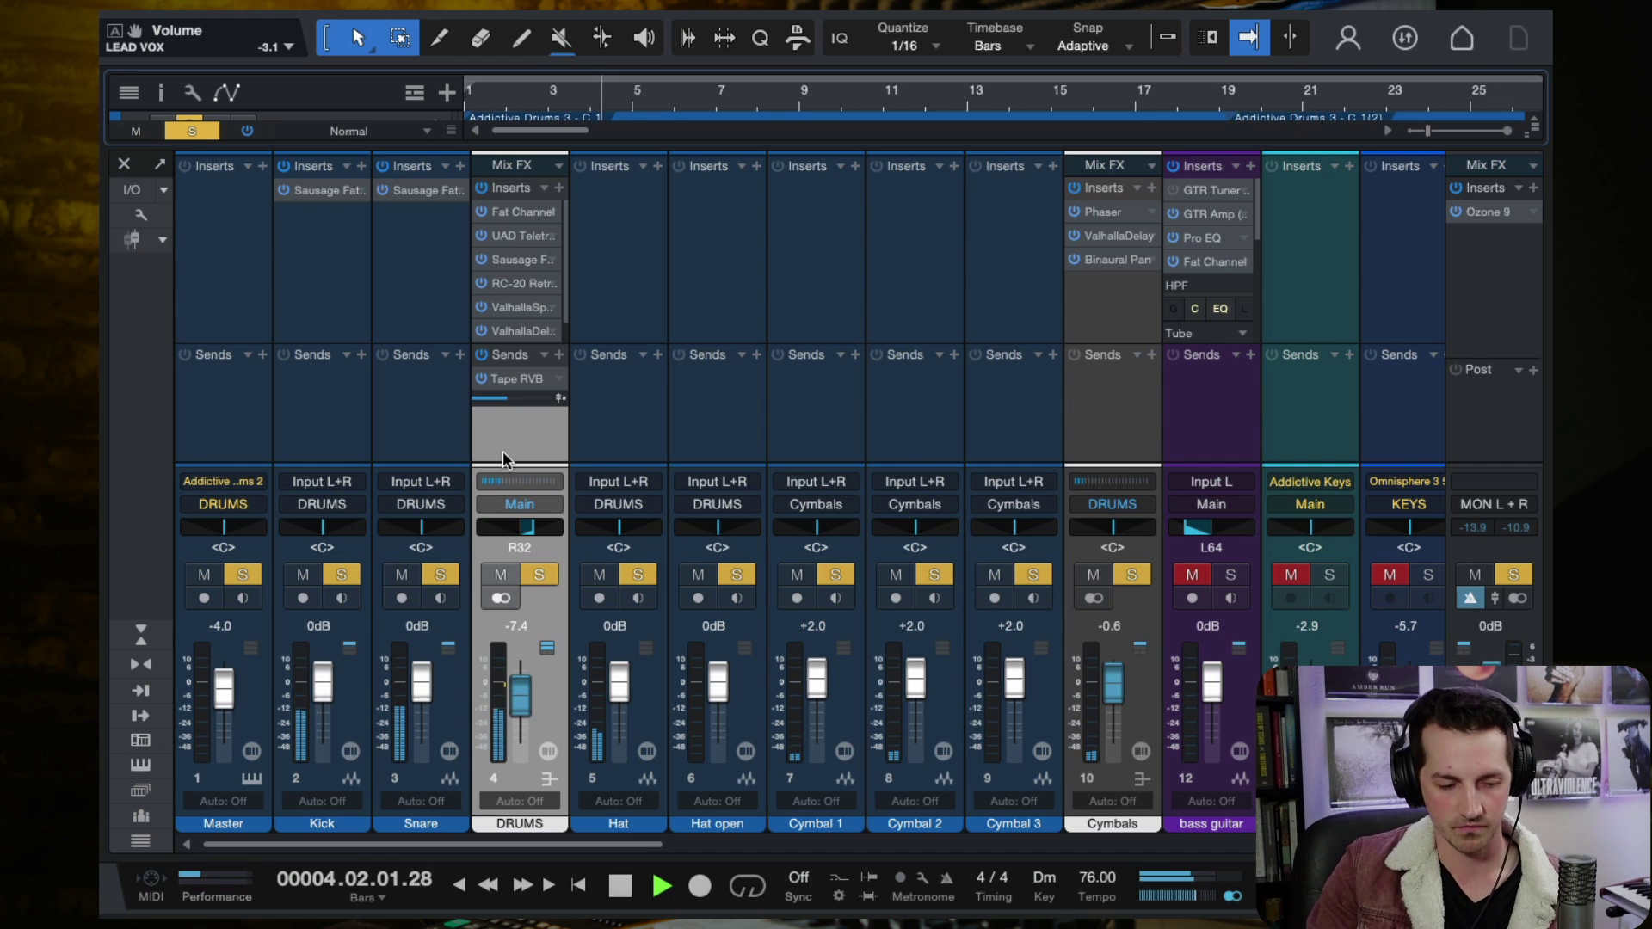
key(space)
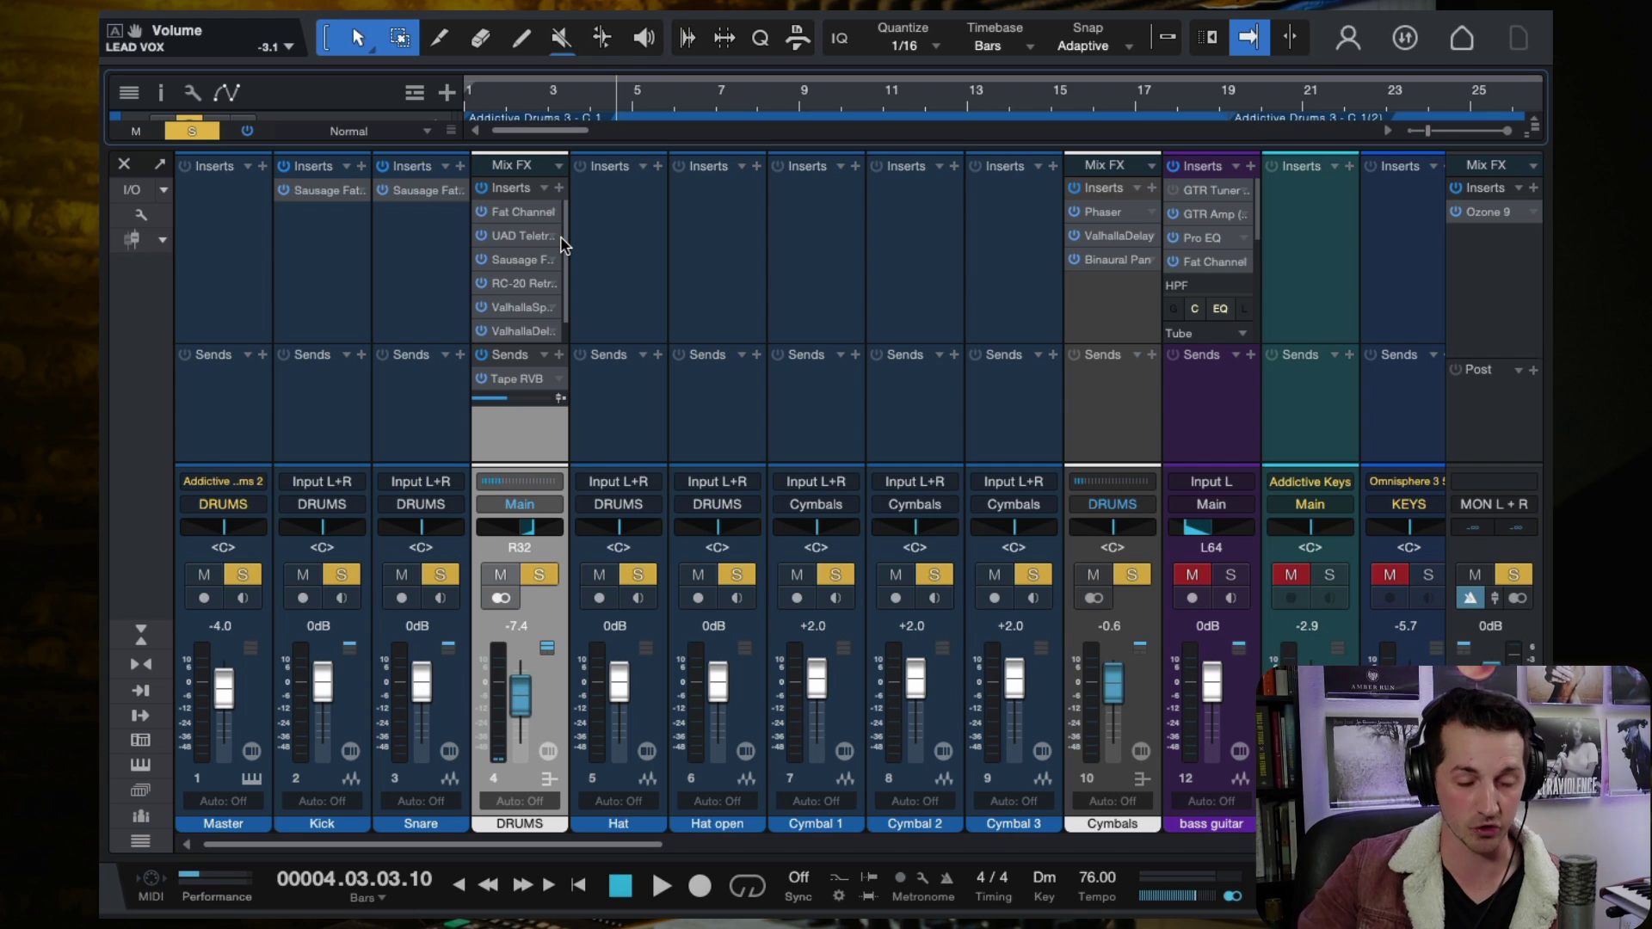
Open the Sausage Fattener on the Kick channel to view its settings, and close it.
click(325, 275)
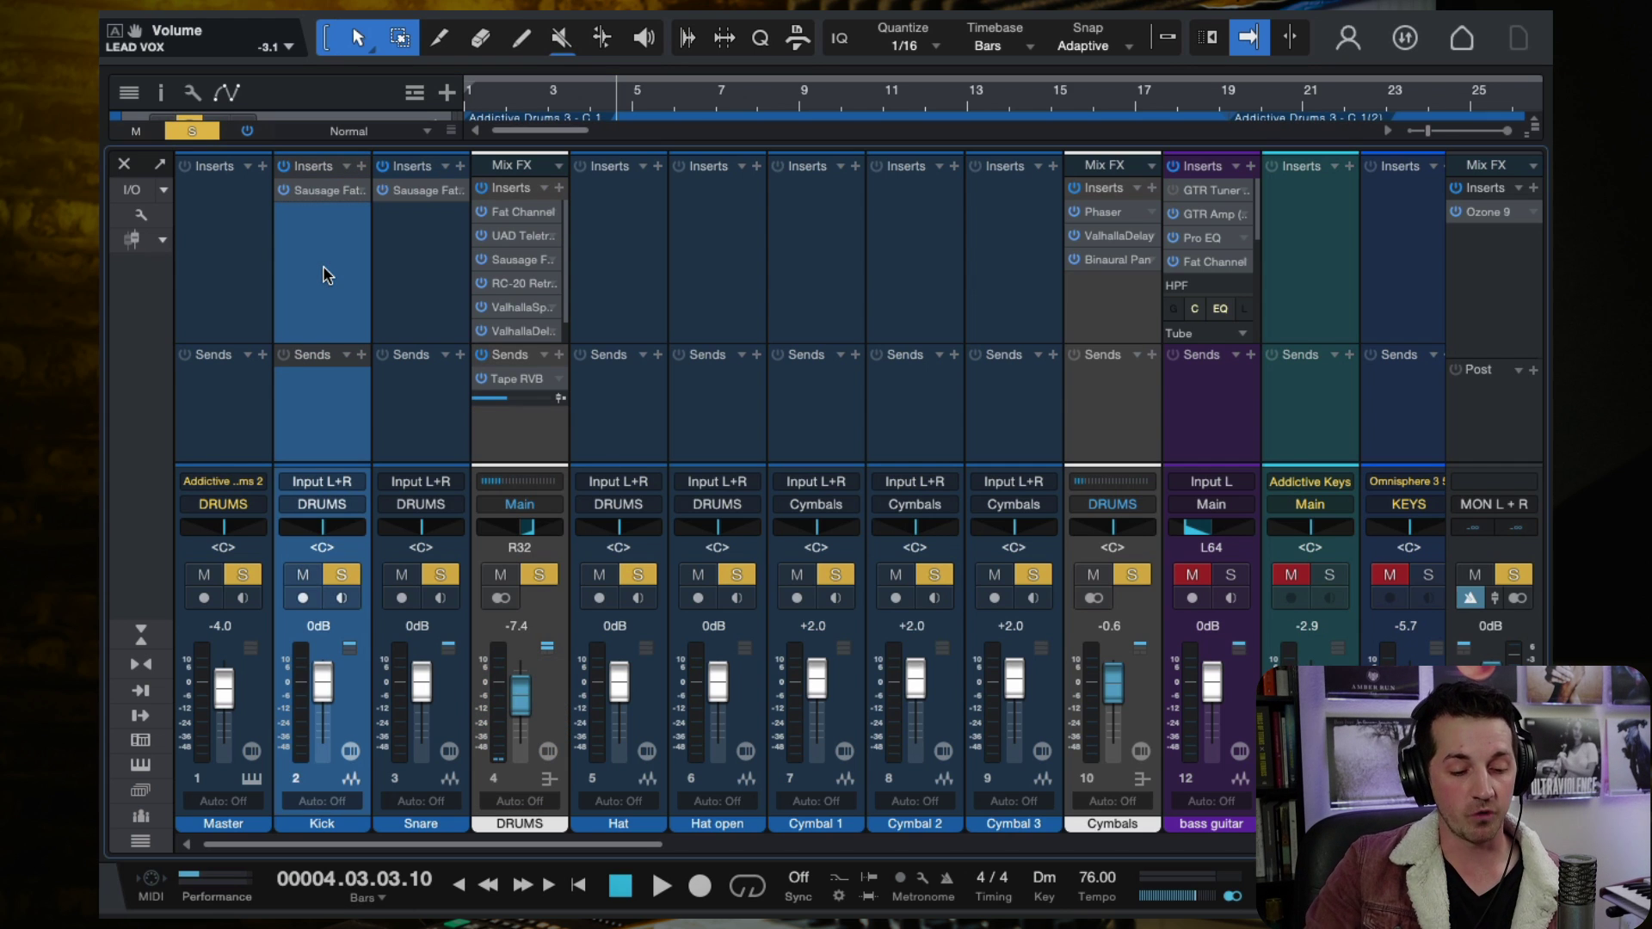
click(522, 440)
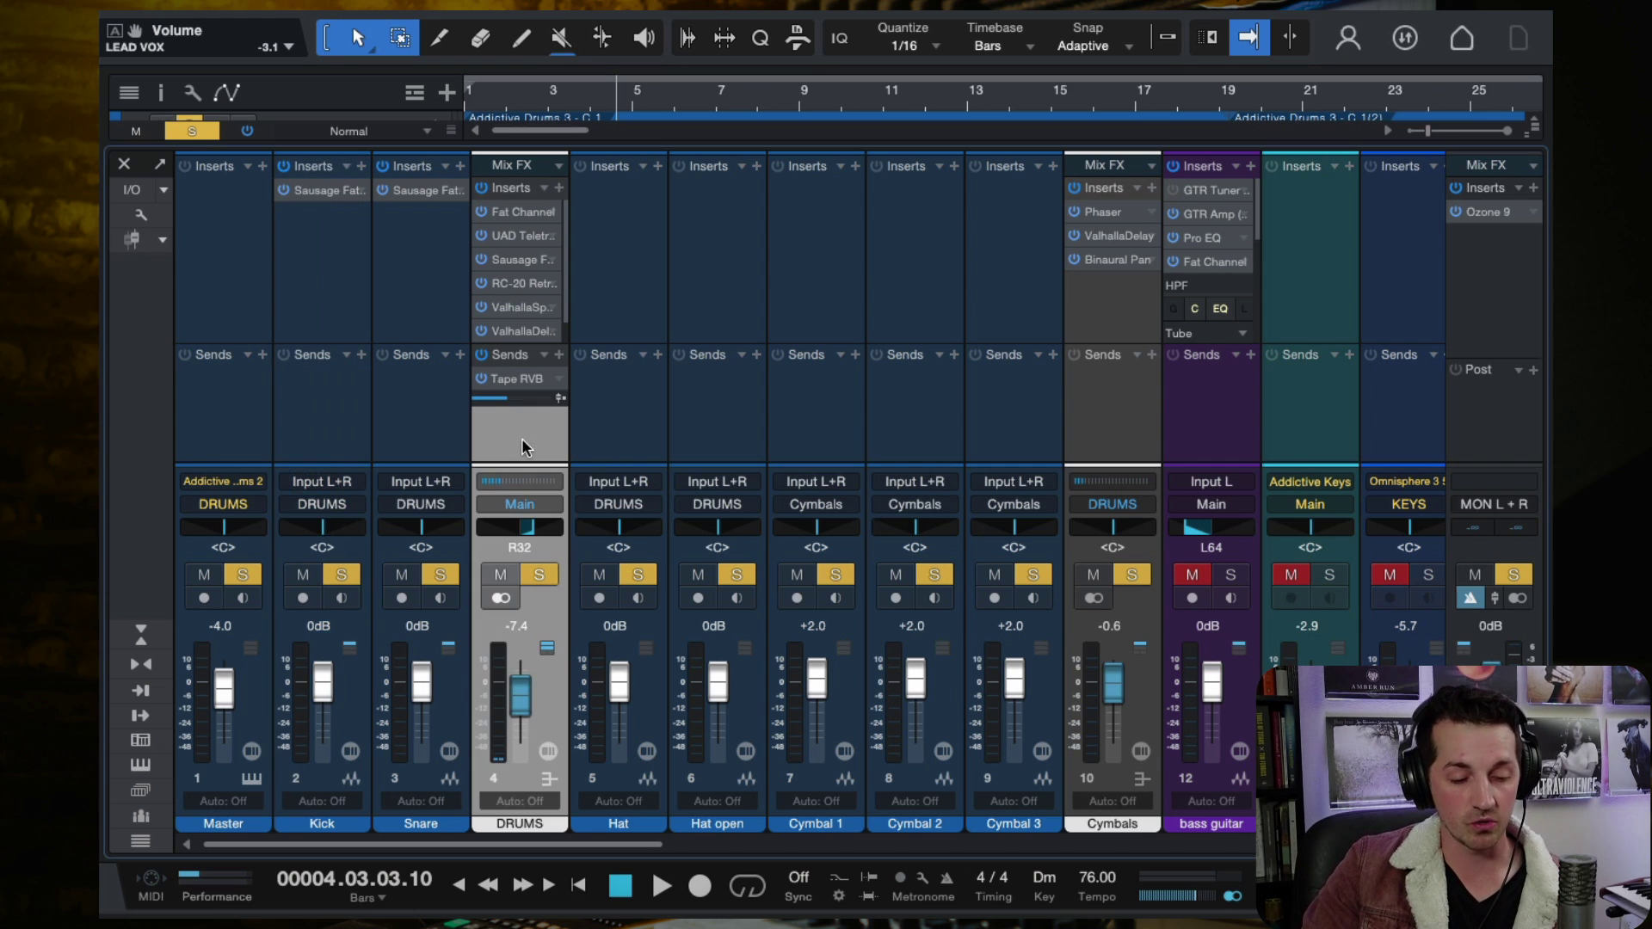
click(315, 286)
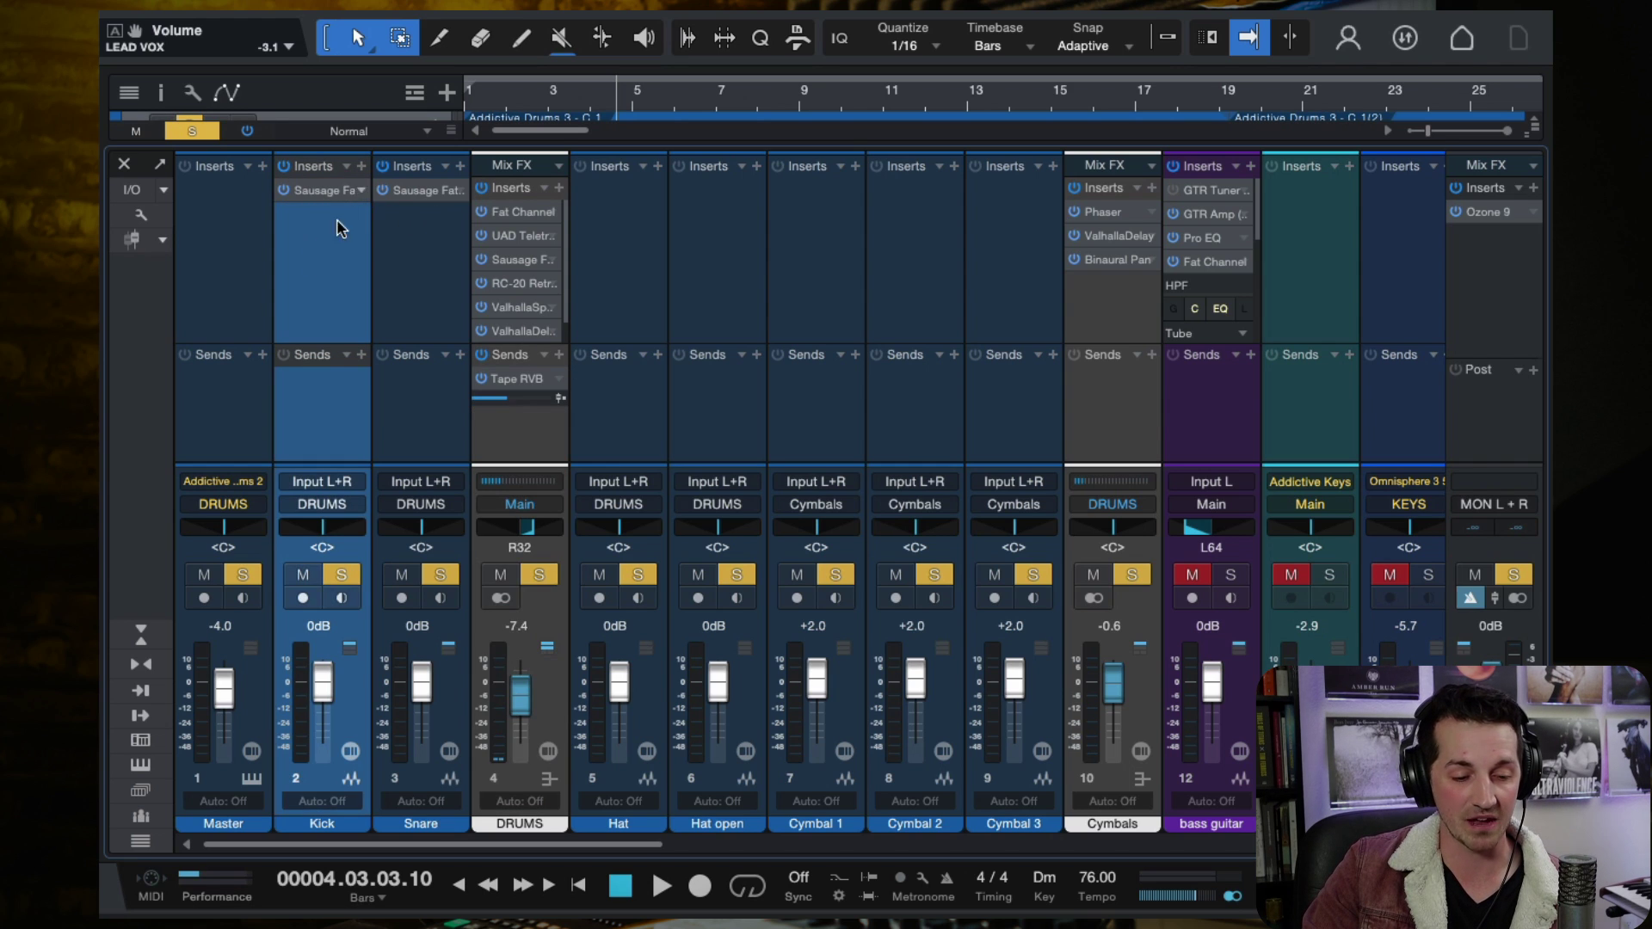
click(315, 190)
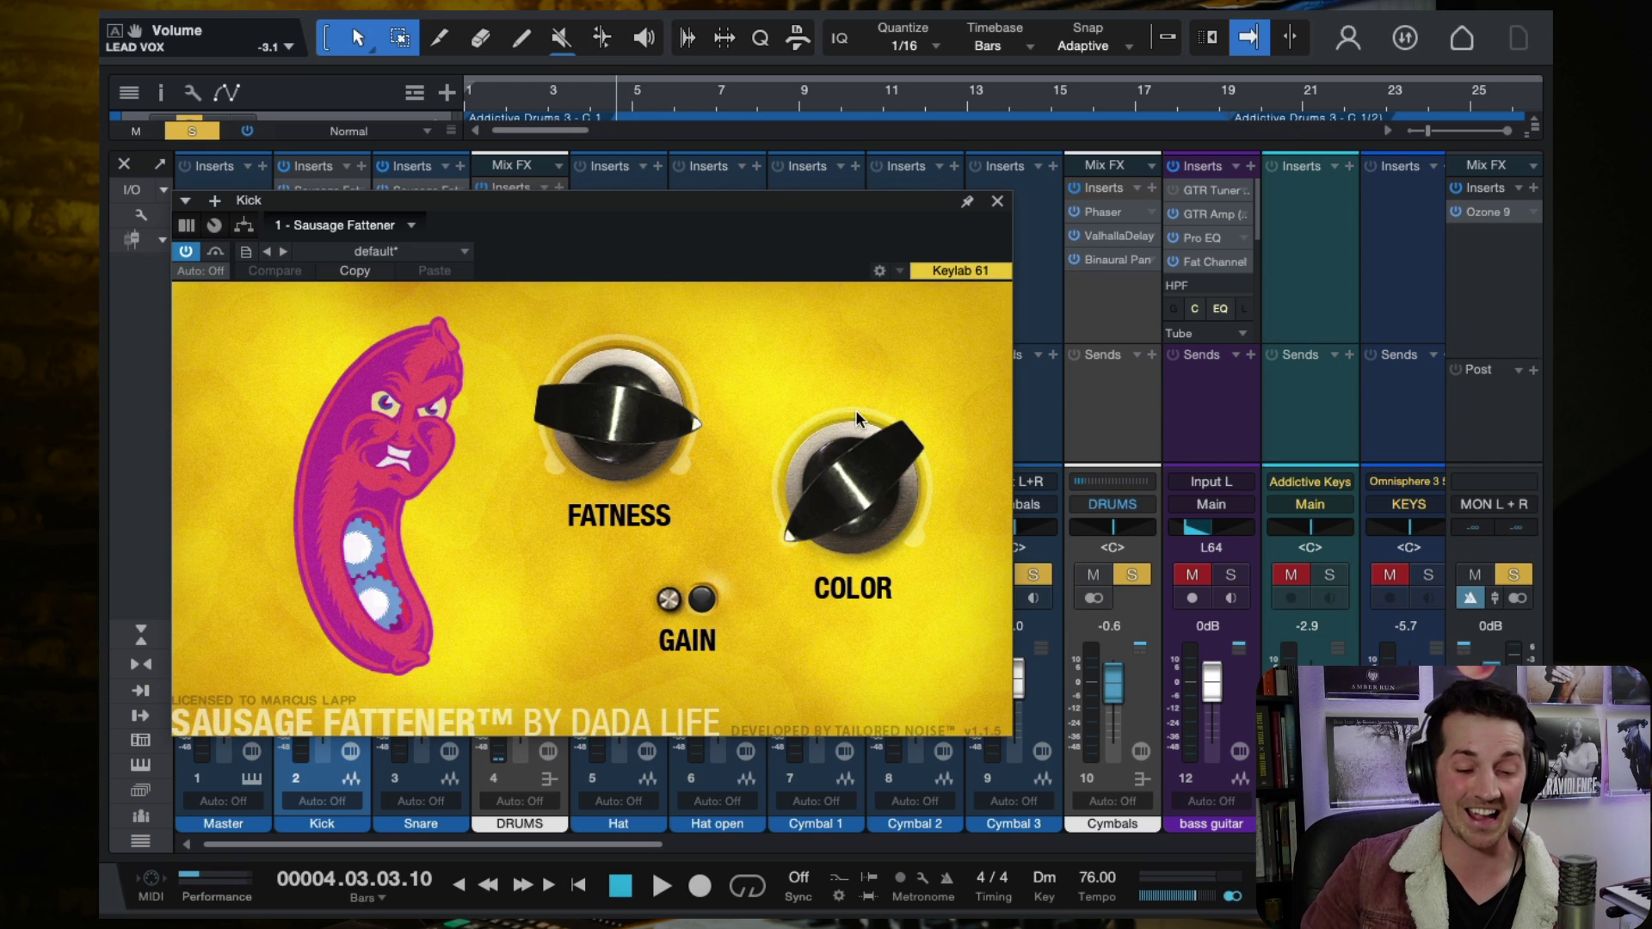
click(997, 203)
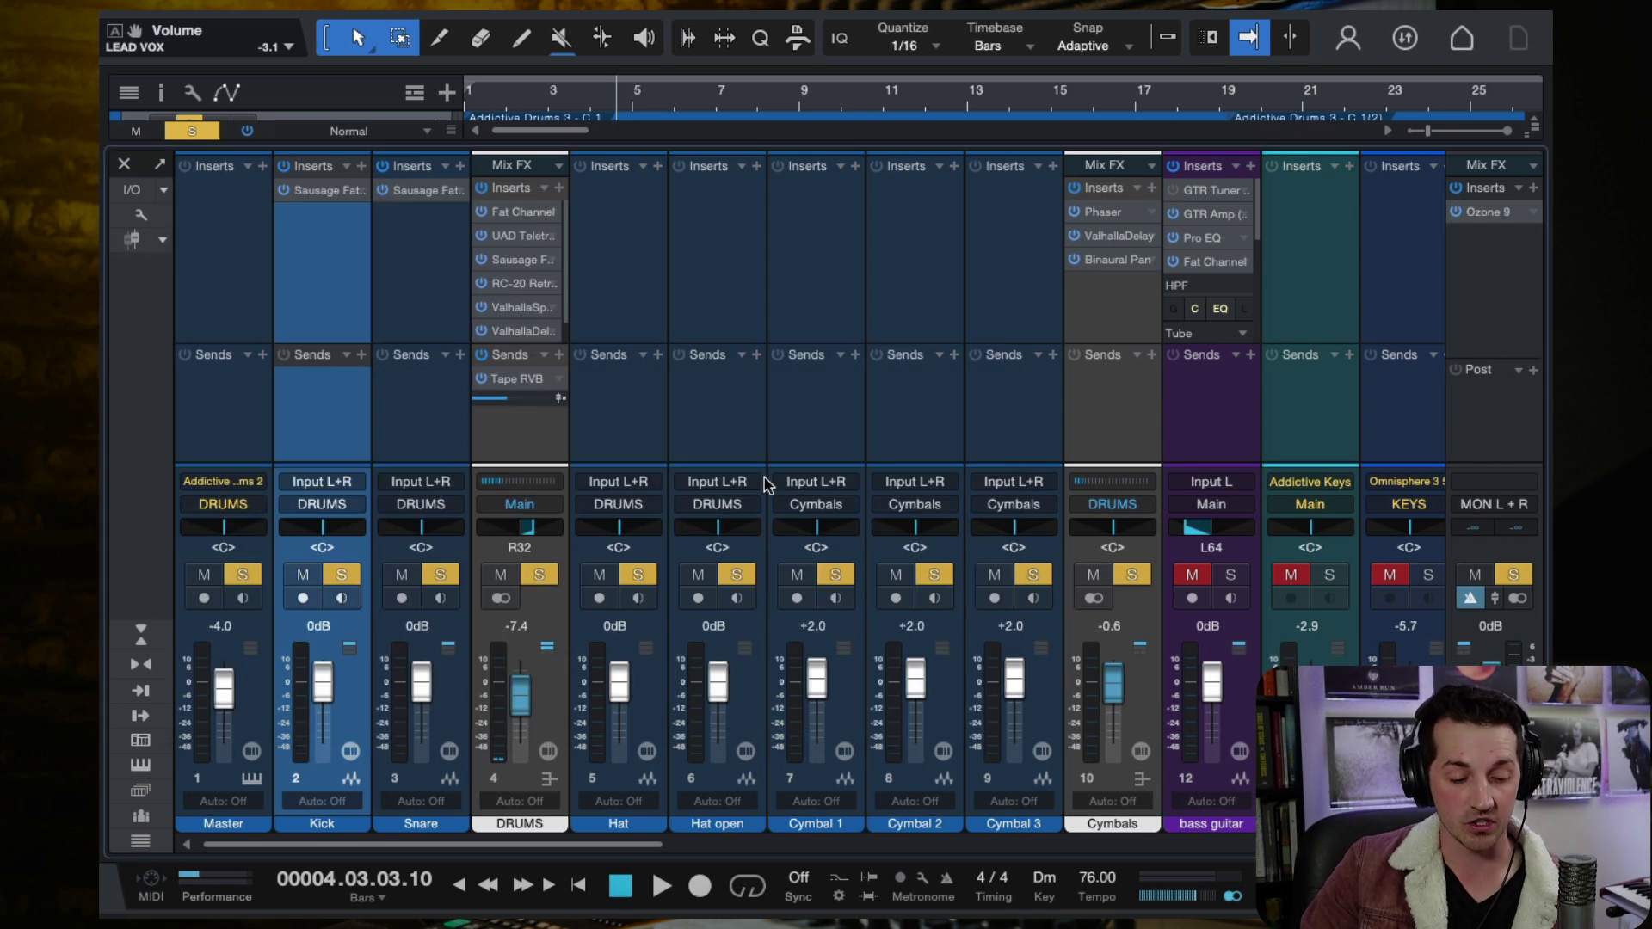
Switch the solo from the whole DRUMS bus to the Kick alone and deactivate the bus's Tape RVB send.
click(541, 572)
click(339, 575)
click(496, 99)
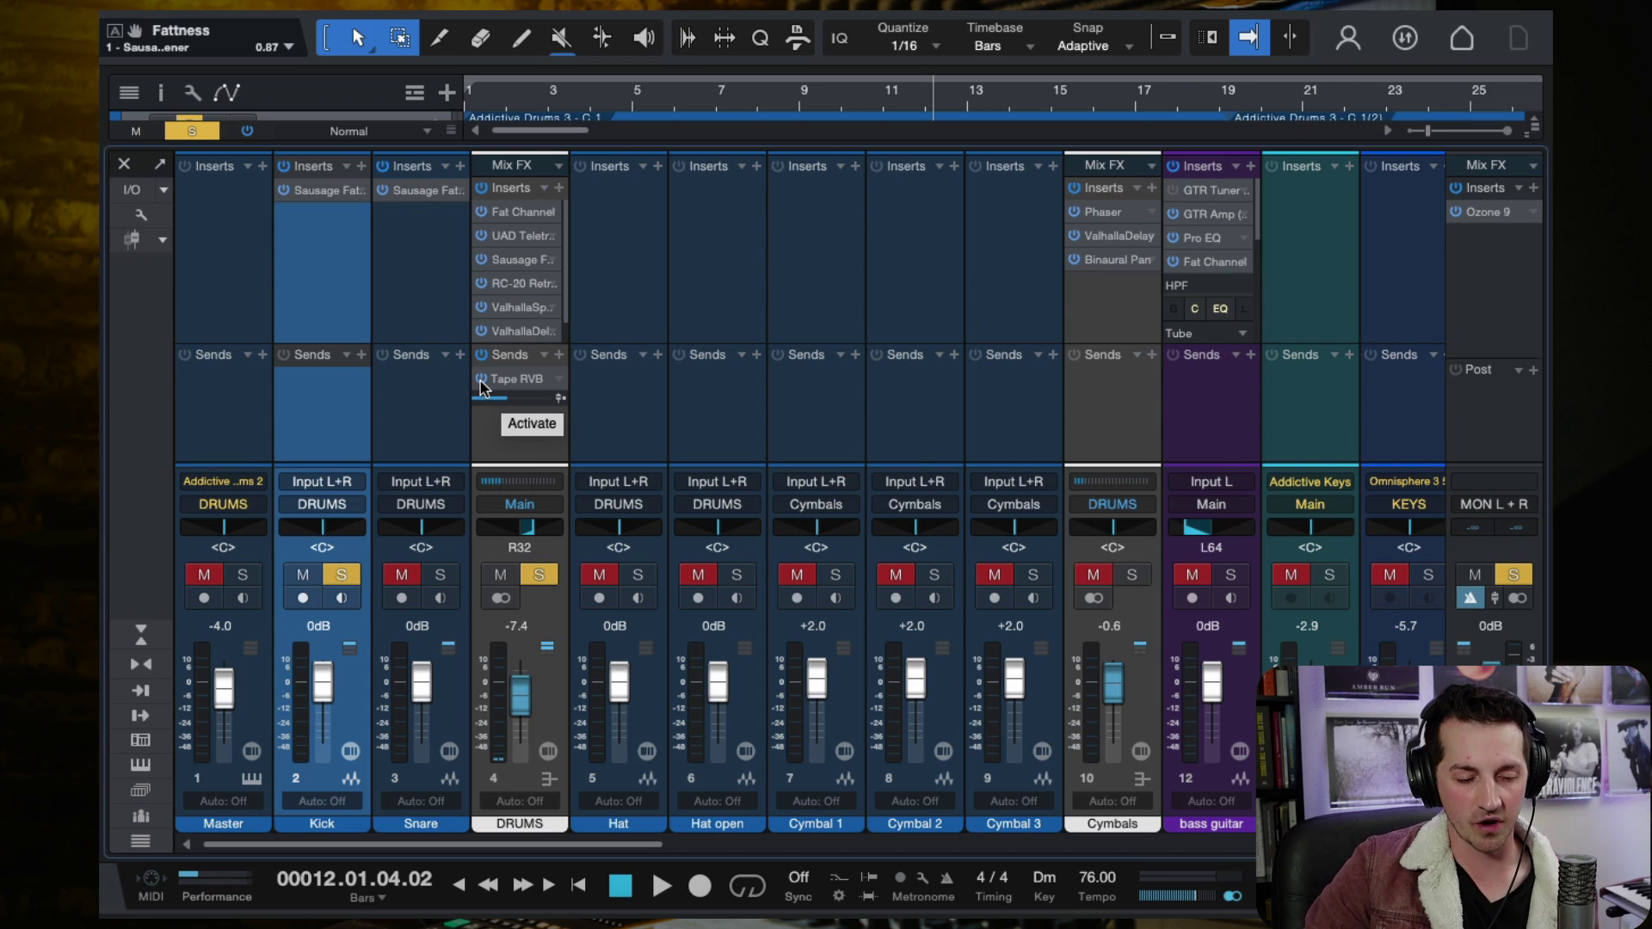
click(481, 380)
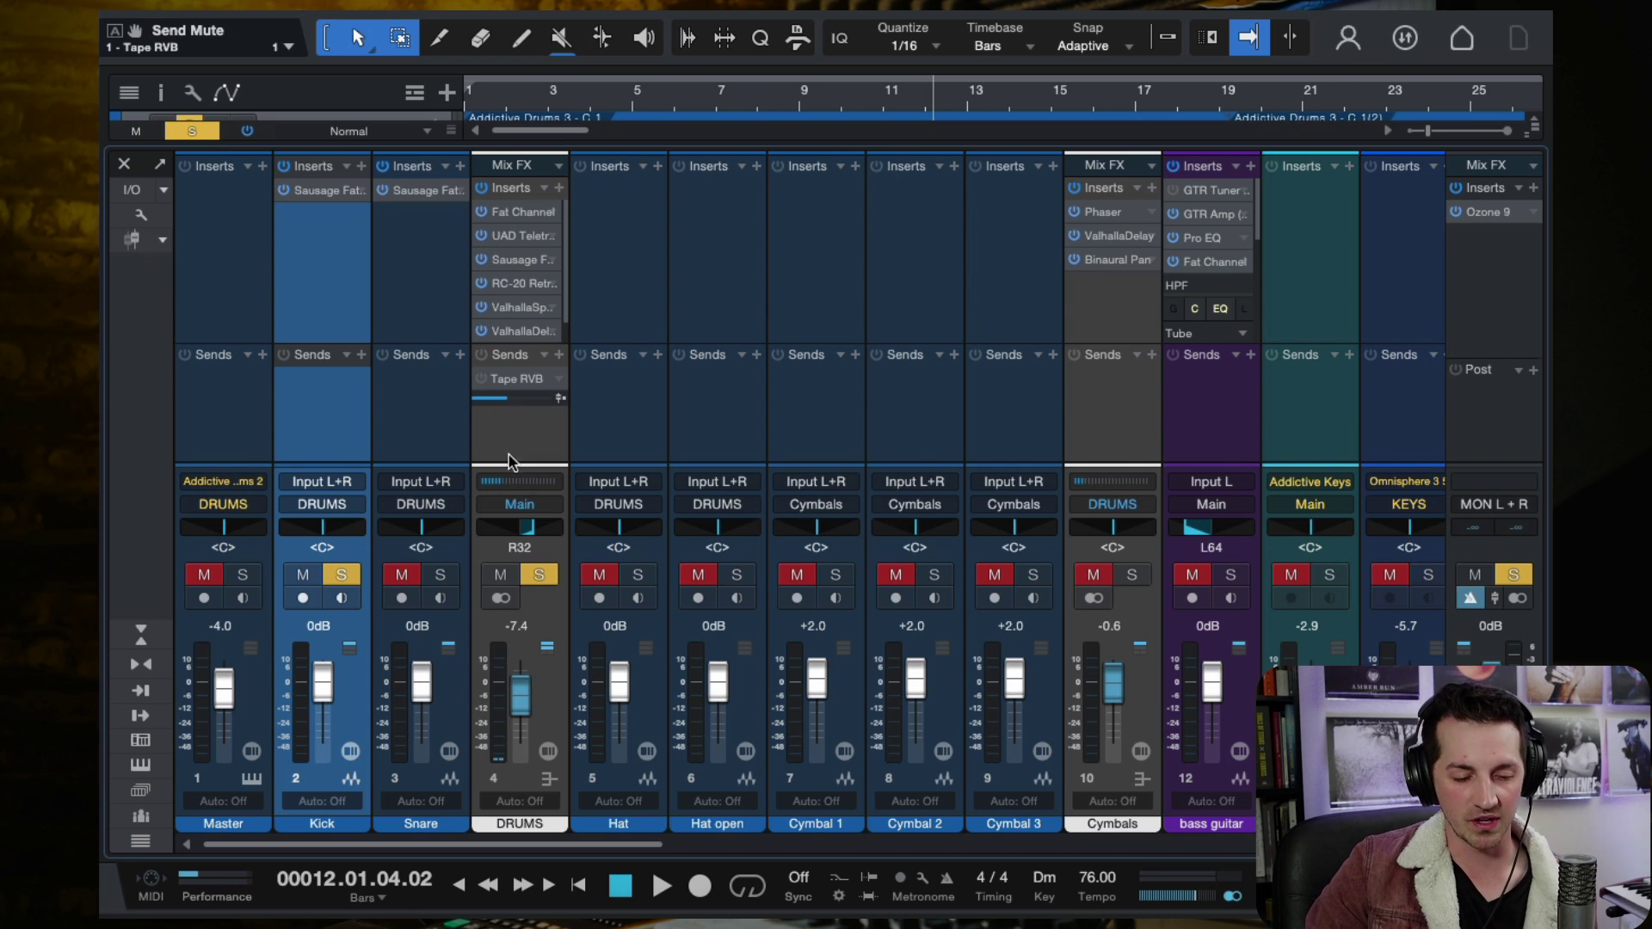
Play the soloed kick from bar 3 and open its Sausage Fattener while listening.
click(341, 229)
click(553, 97)
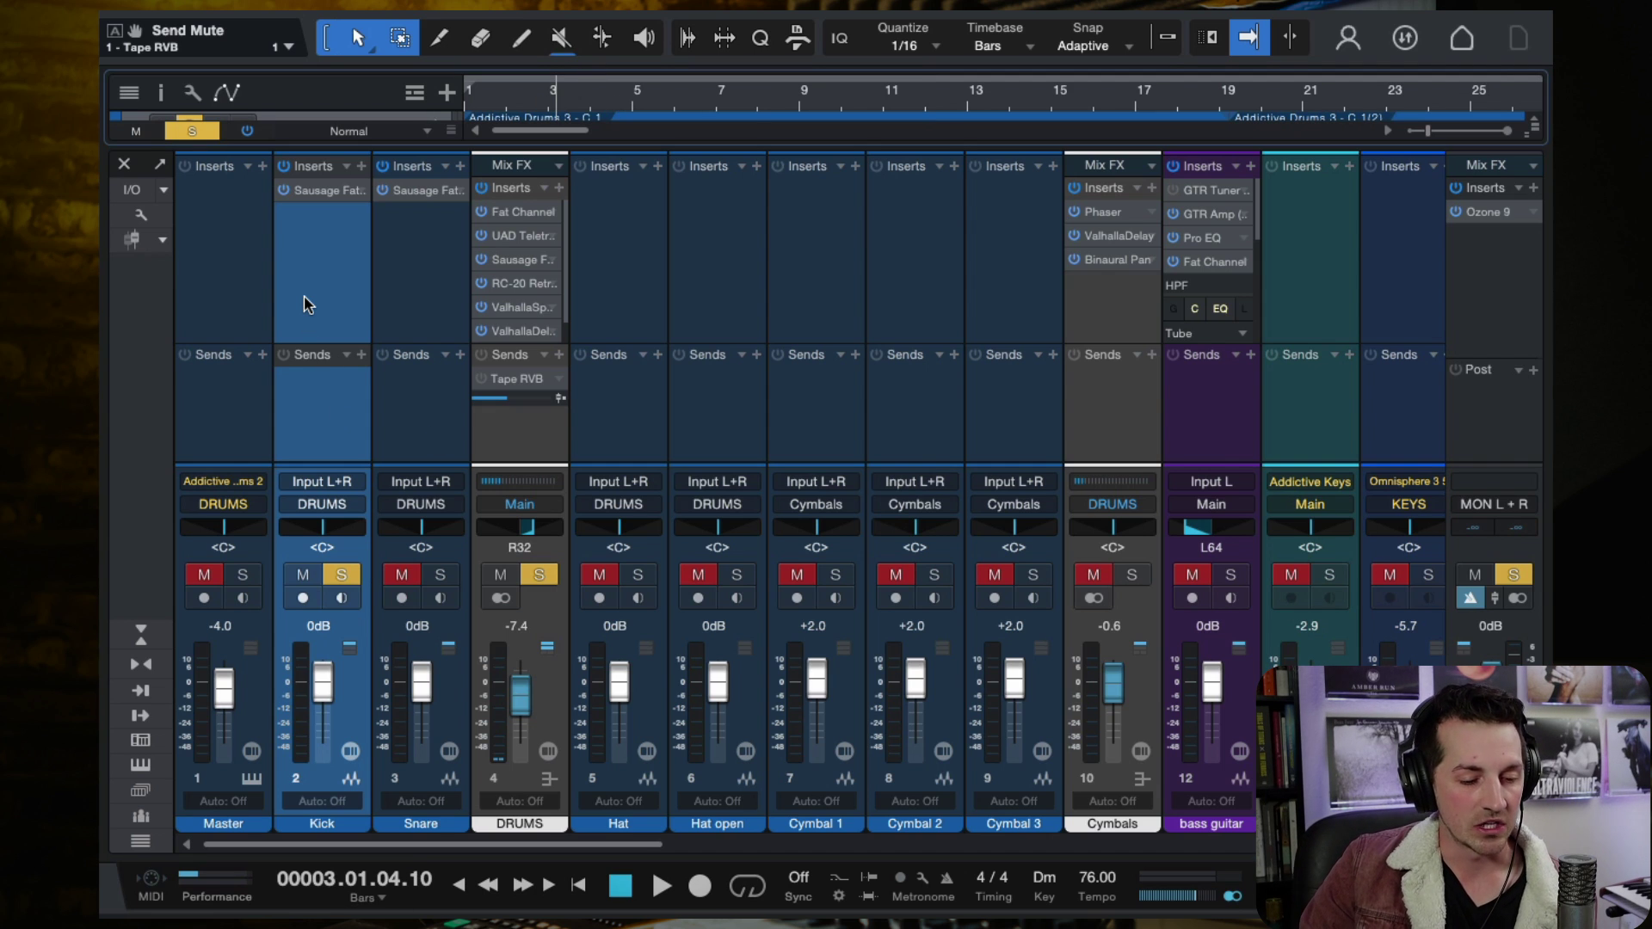
key(space)
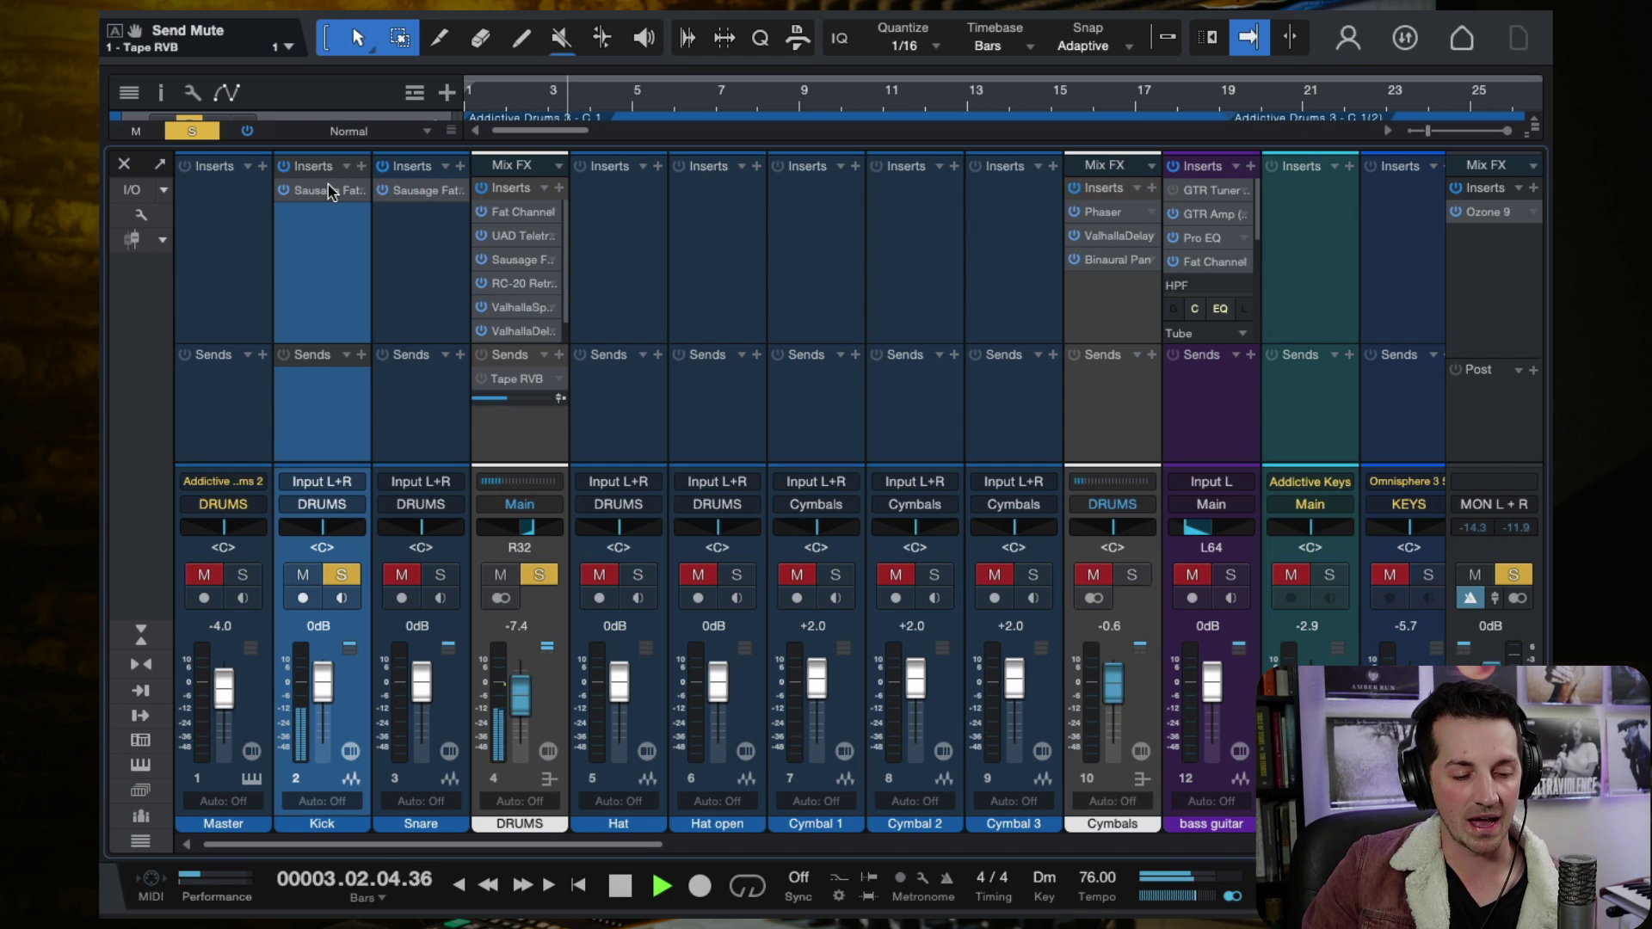
click(327, 190)
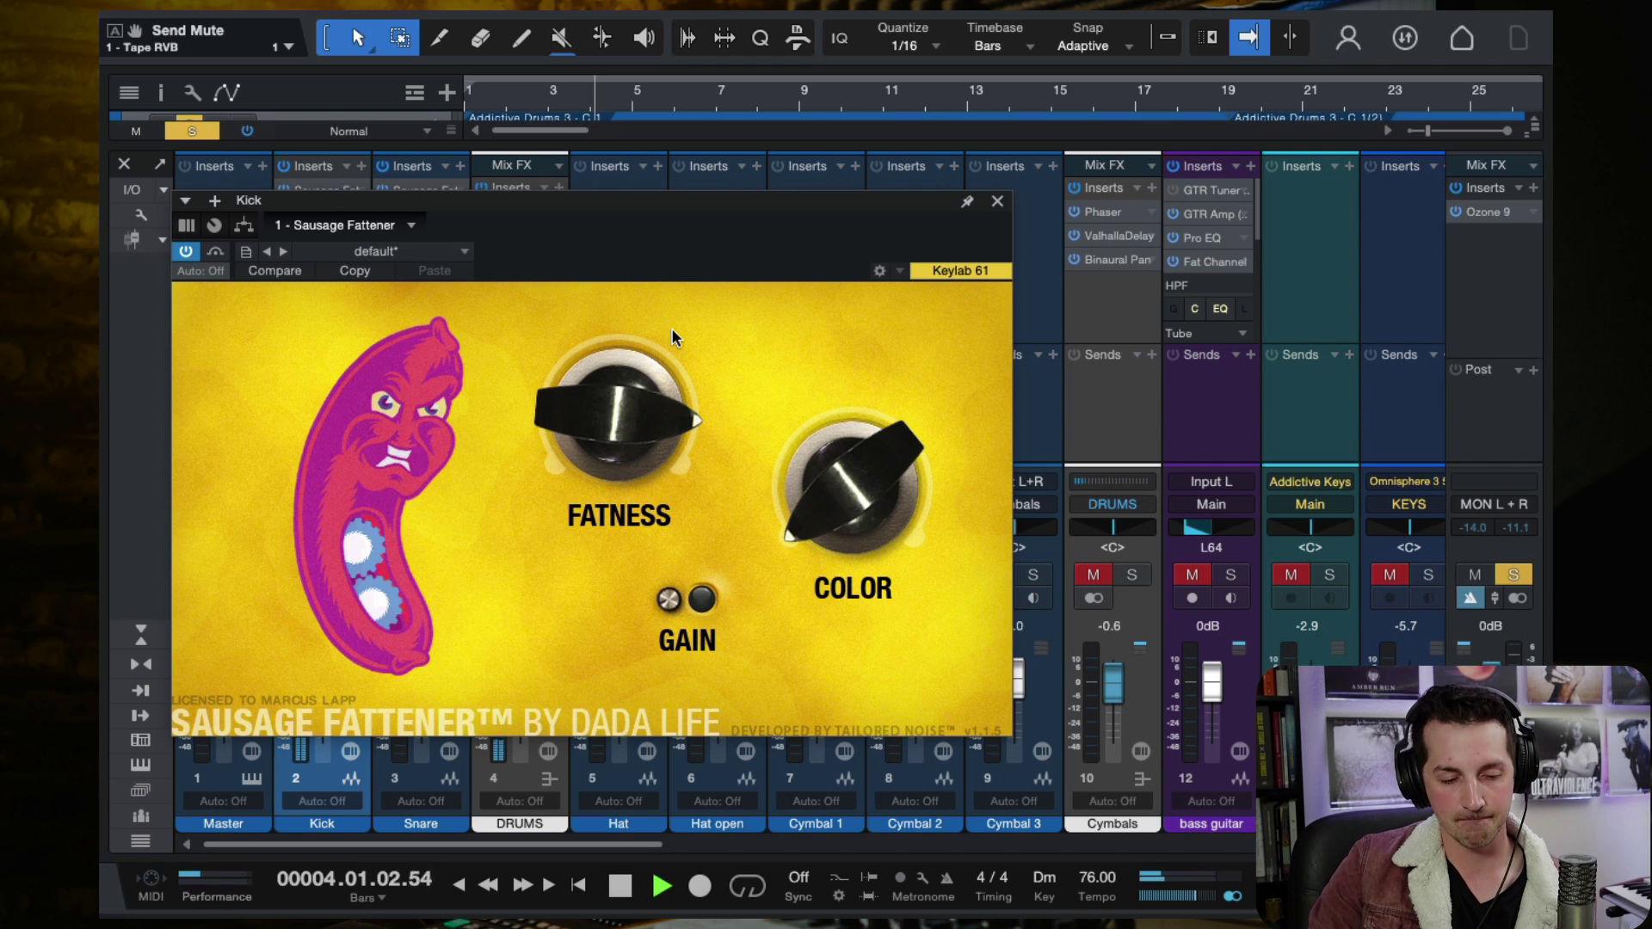
key(space)
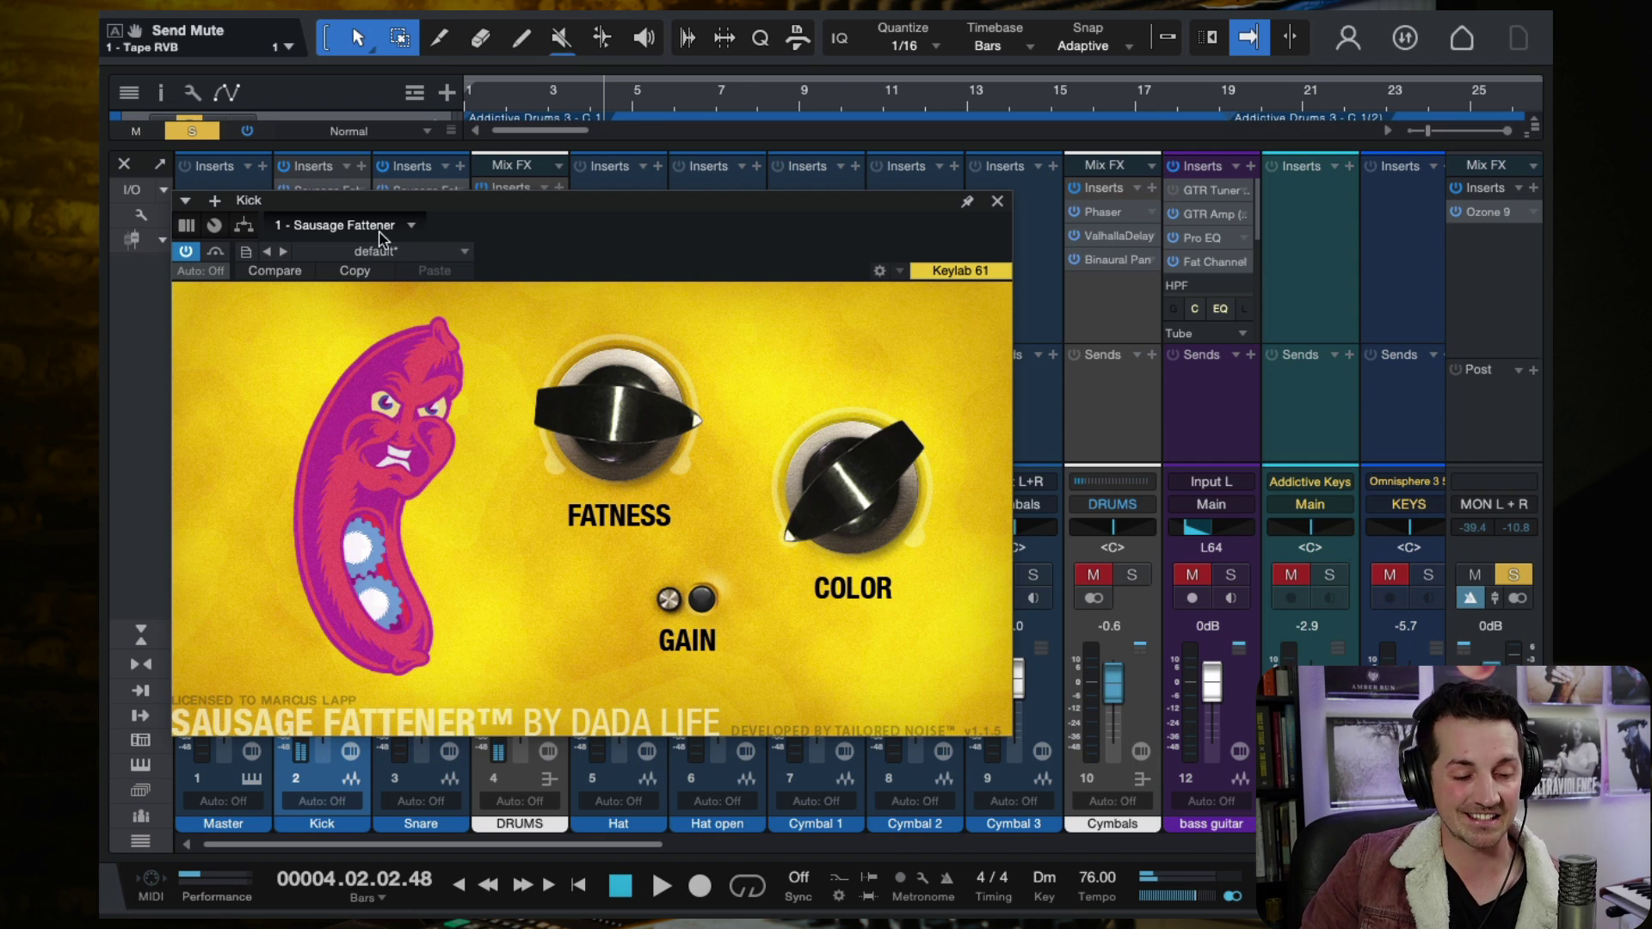
Check which presets are available for the Kick's Sausage Fattener.
click(352, 252)
click(359, 276)
click(339, 252)
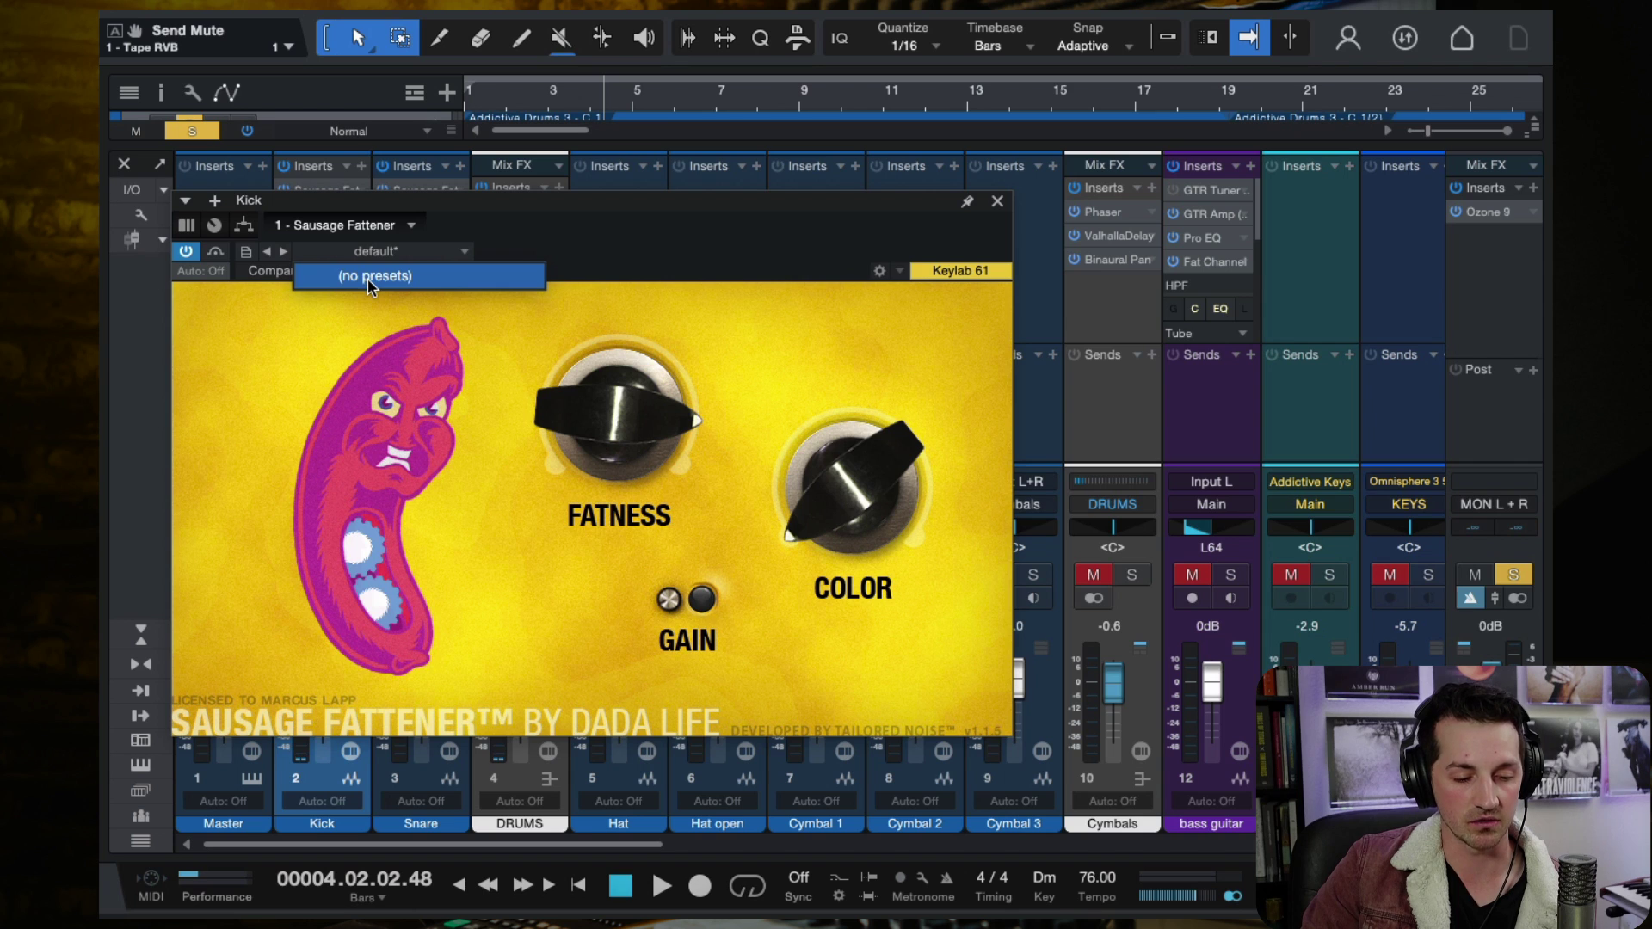
click(368, 277)
Turn the Kick's Sausage Fattener fatness down to 0% and try different gain levels.
drag(709, 456, 701, 550)
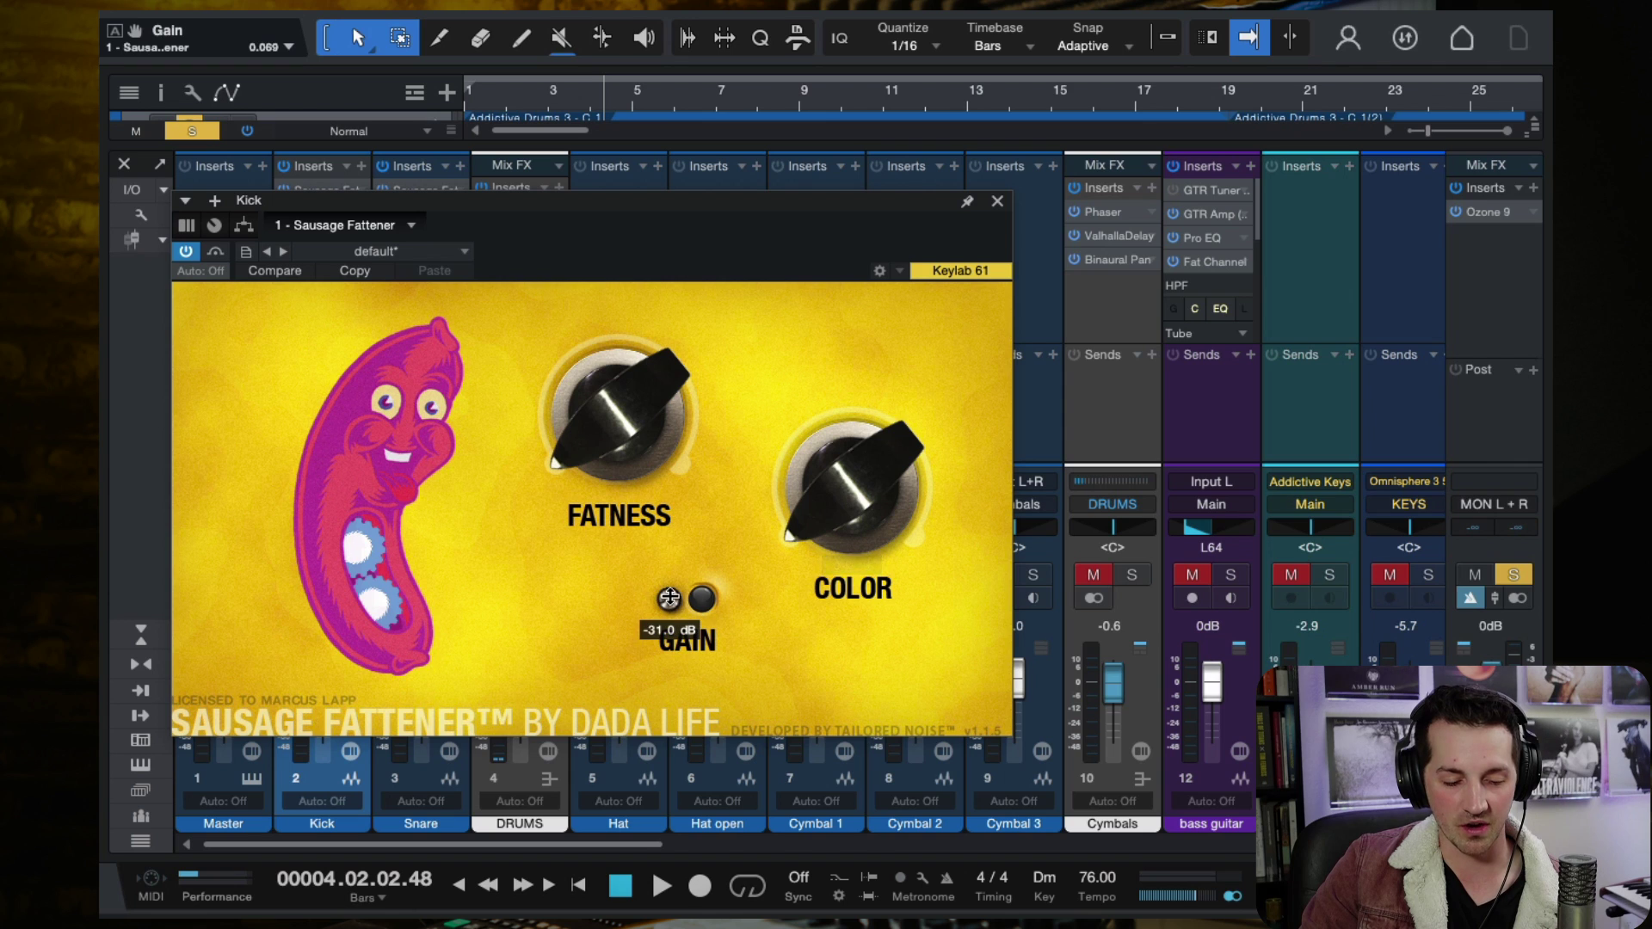
mouse_move(668, 599)
drag(668, 600, 665, 564)
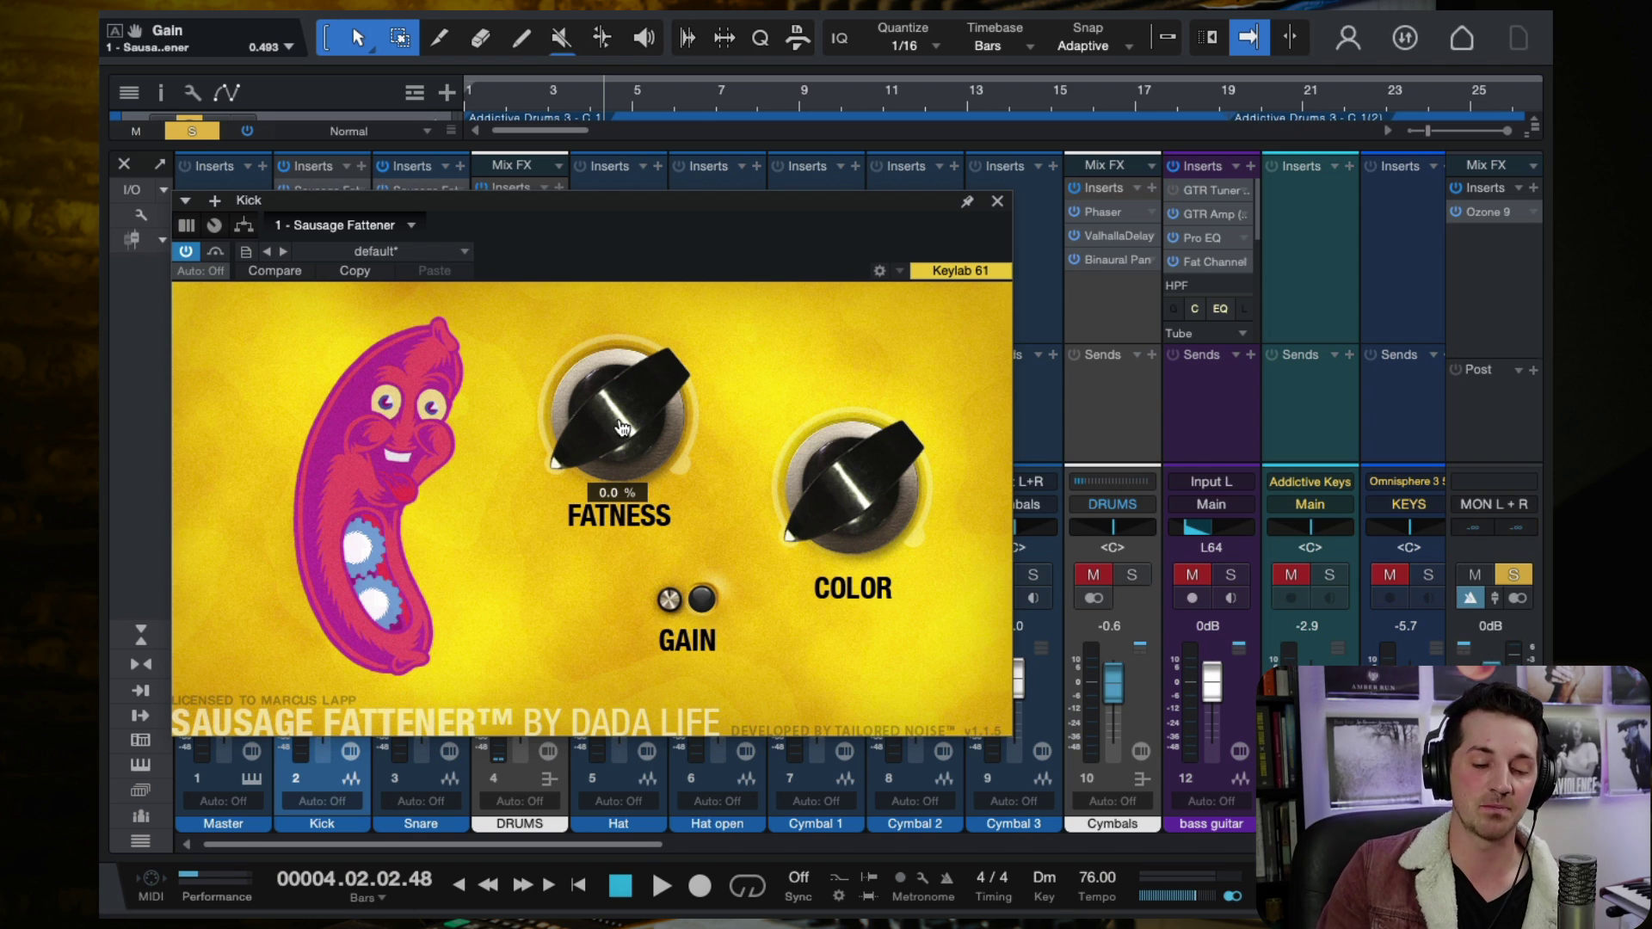
drag(621, 427, 626, 514)
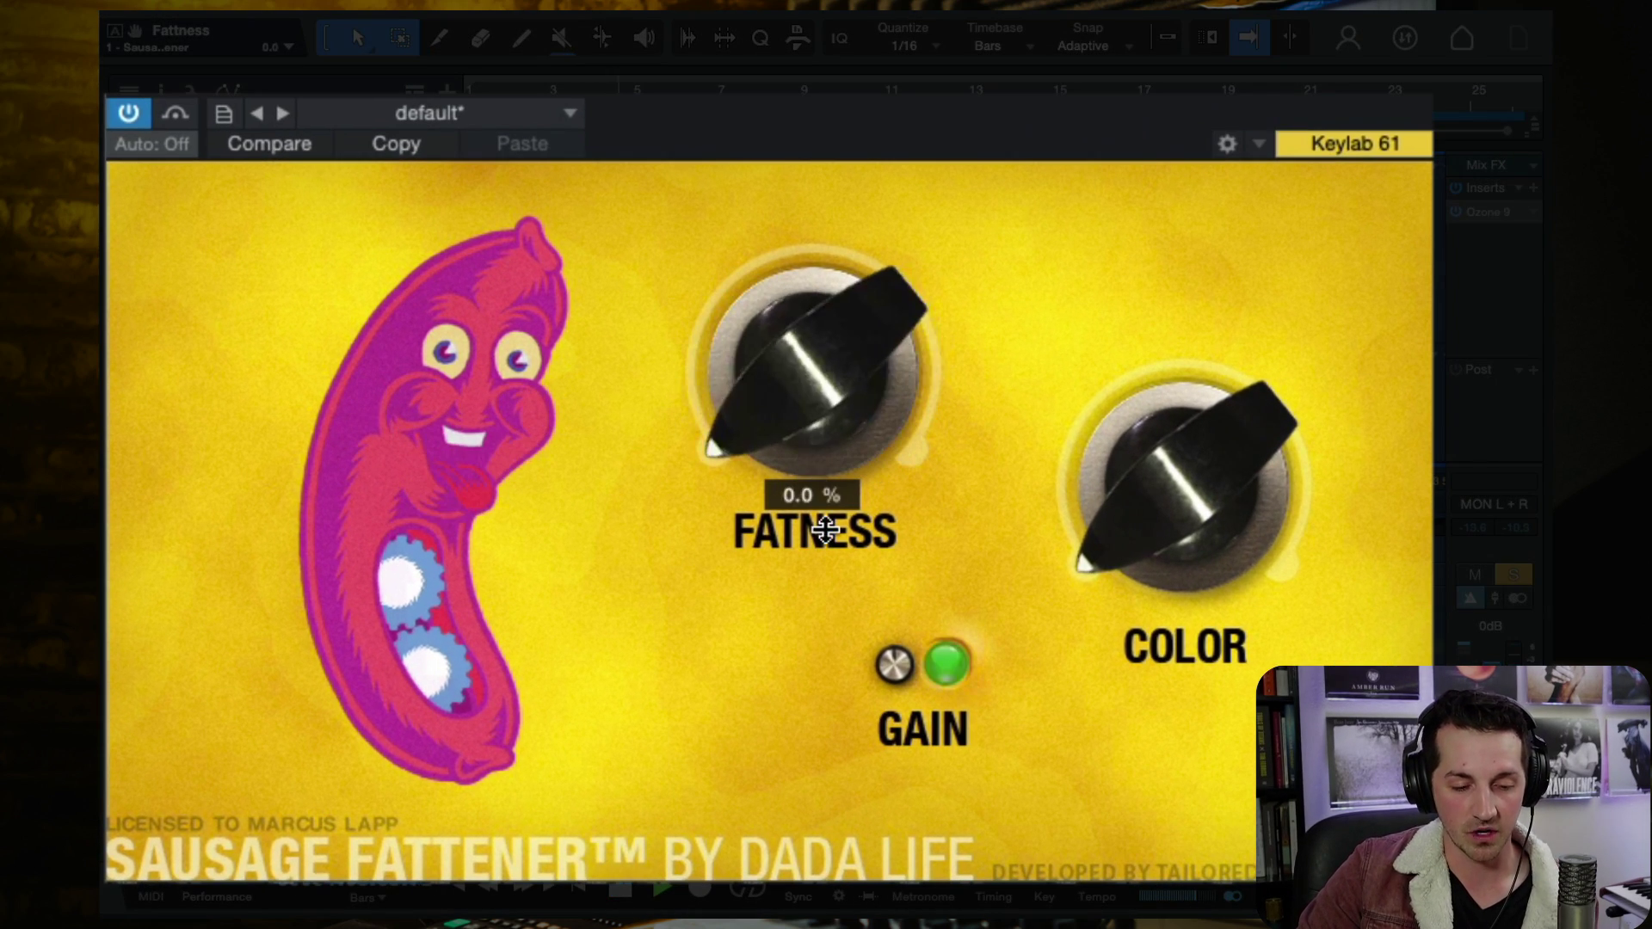
Try the Kick's fatness at 78% and 90% while lowering the plug-in's gain to compensate for loudness.
drag(824, 529, 855, 302)
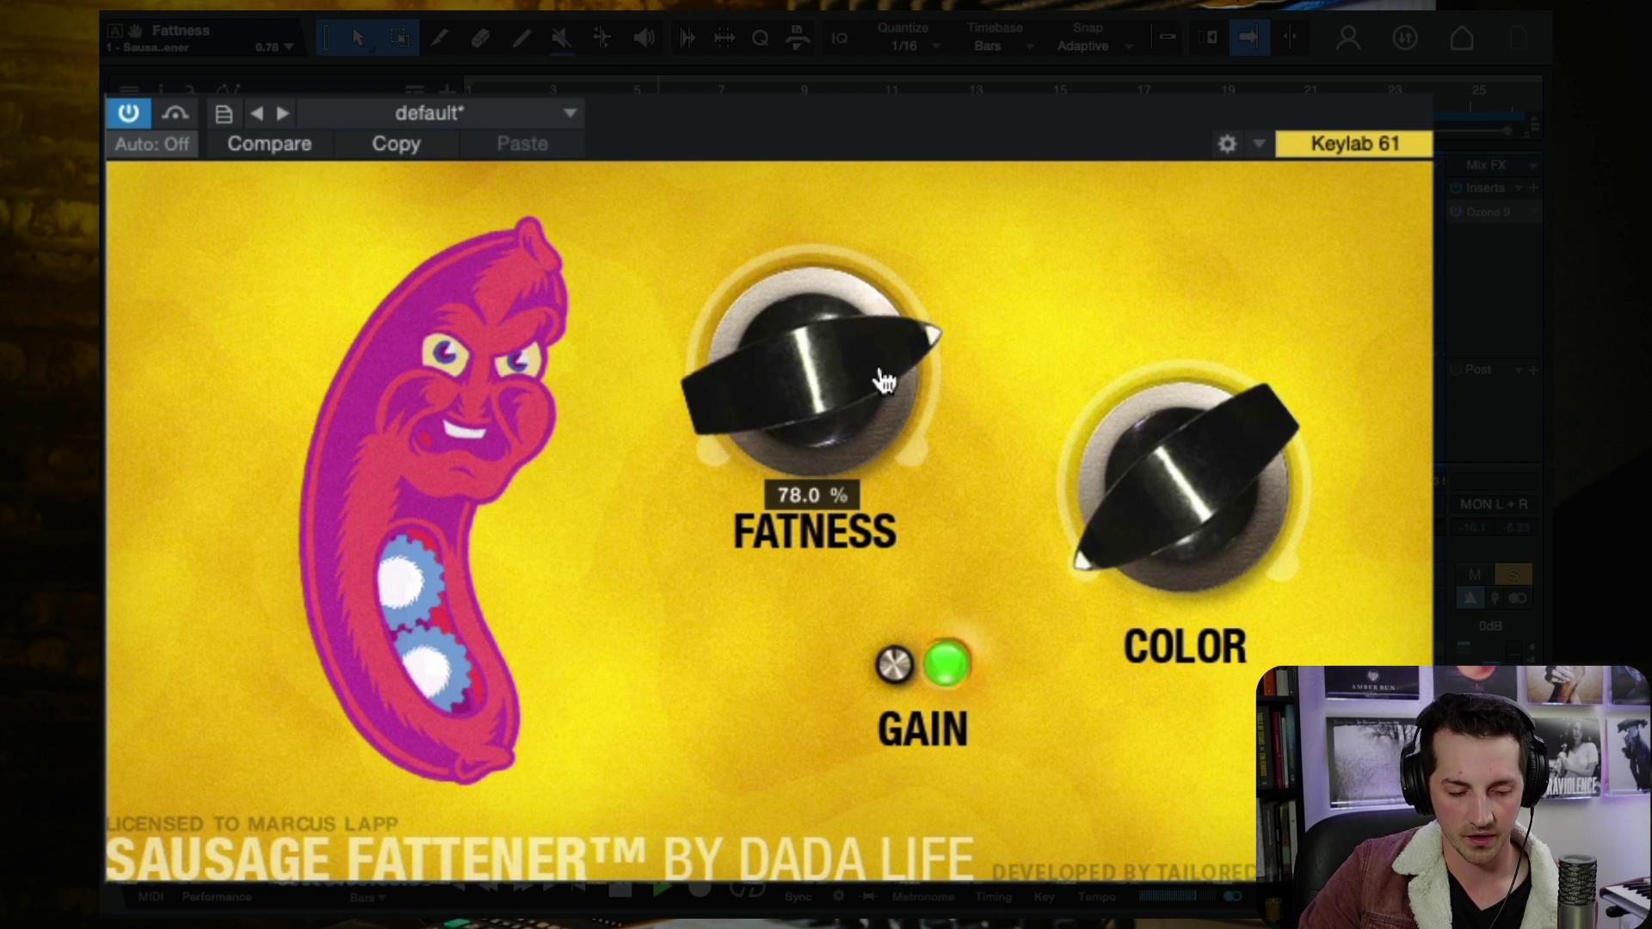
drag(895, 664, 896, 768)
mouse_move(894, 664)
mouse_down()
mouse_move(910, 827)
mouse_move(885, 516)
mouse_move(890, 684)
mouse_up()
drag(828, 265, 818, 192)
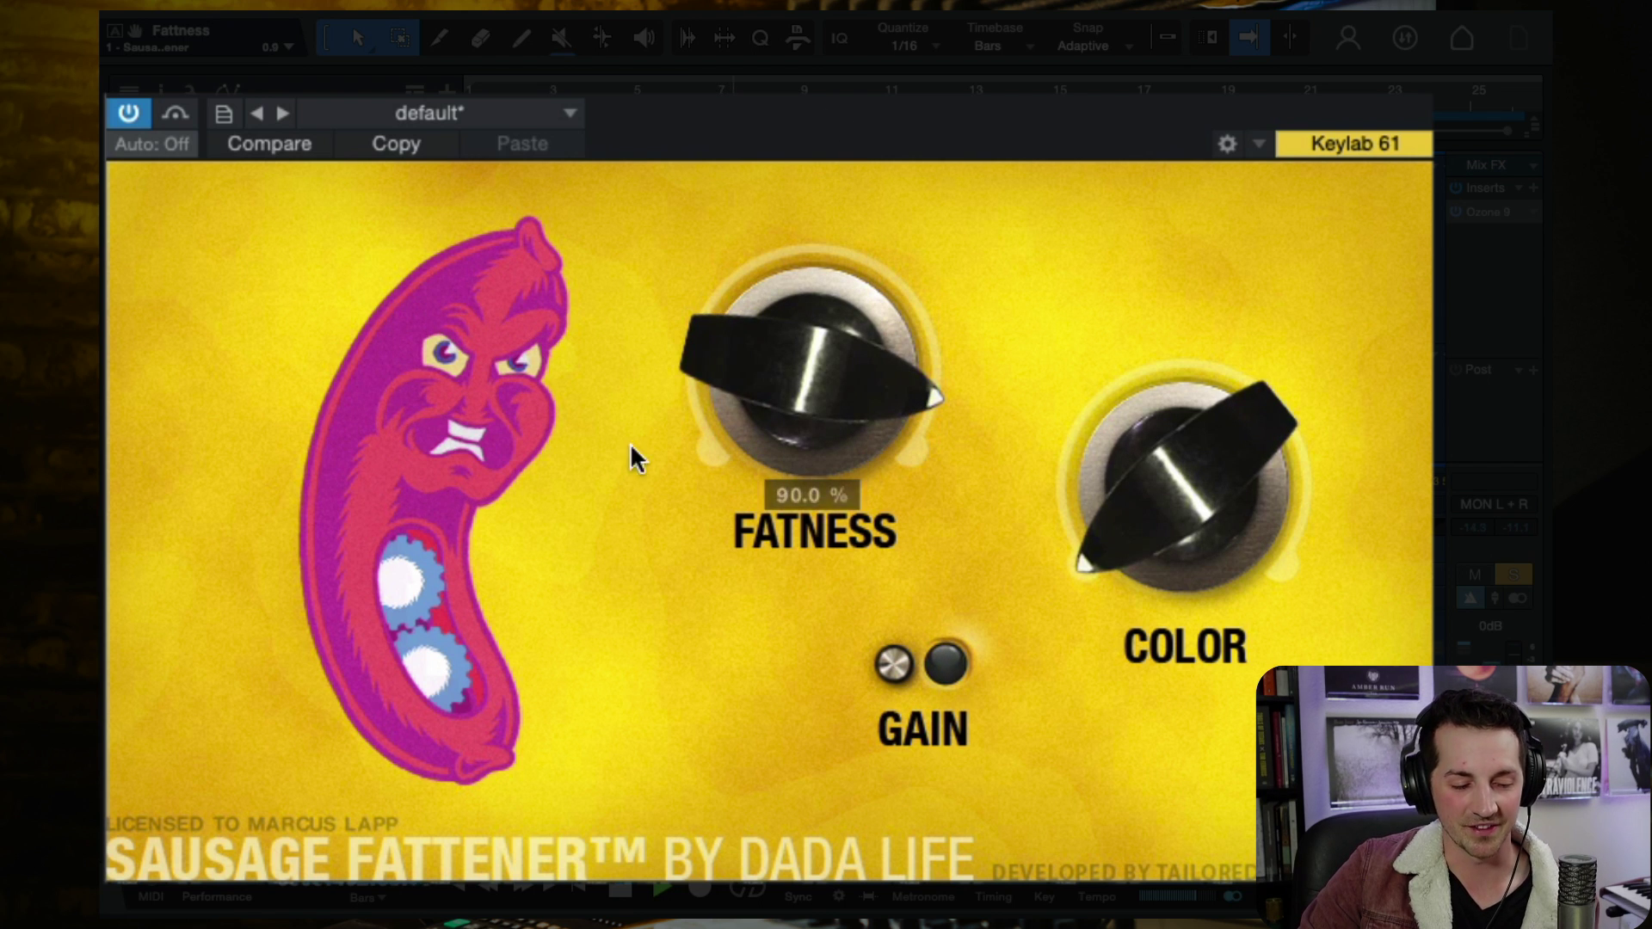
Fine-tune the Kick's Sausage Fattener to 83% fatness with the gain at about -29 dB.
drag(903, 324, 874, 279)
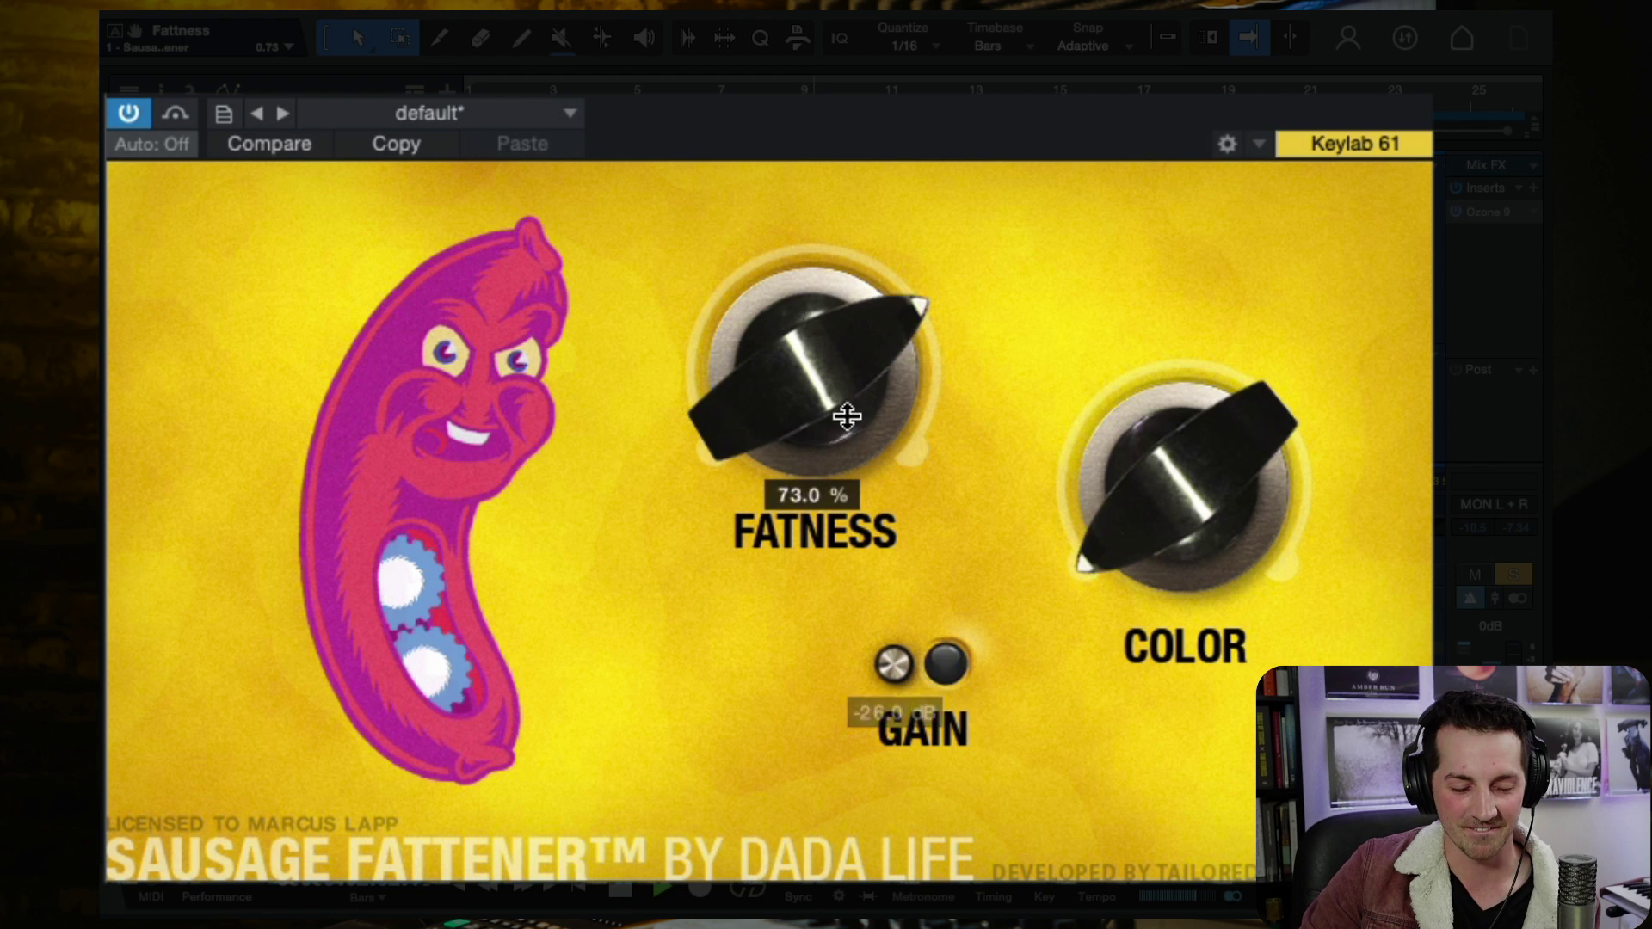
drag(840, 416, 844, 358)
drag(901, 671, 900, 714)
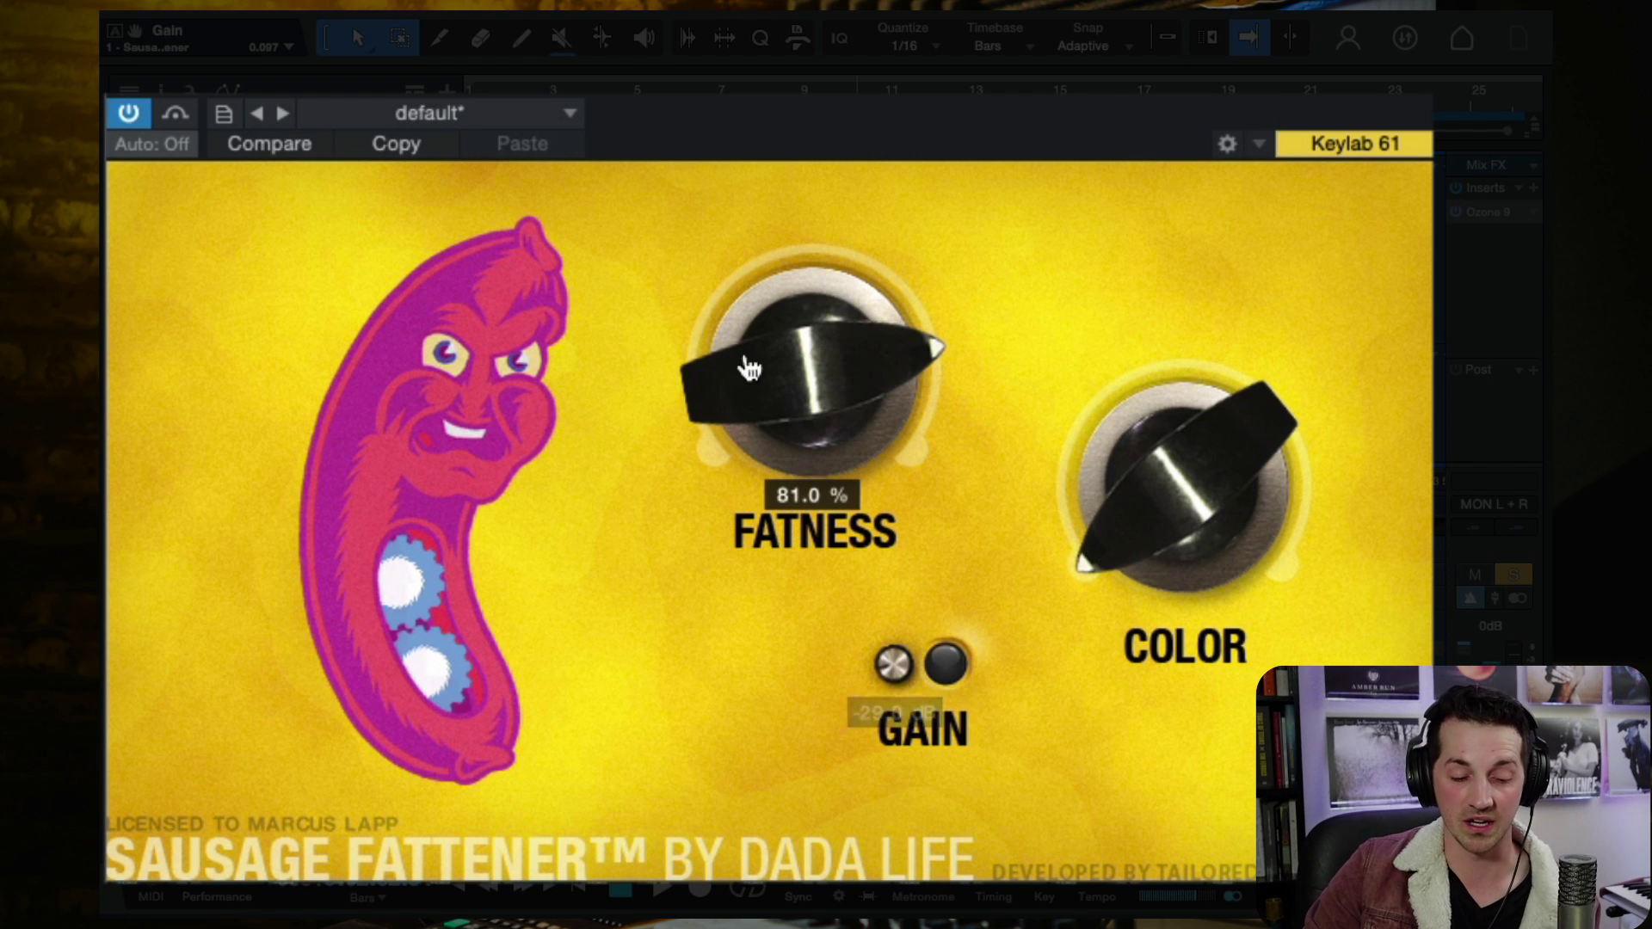
drag(804, 407, 805, 396)
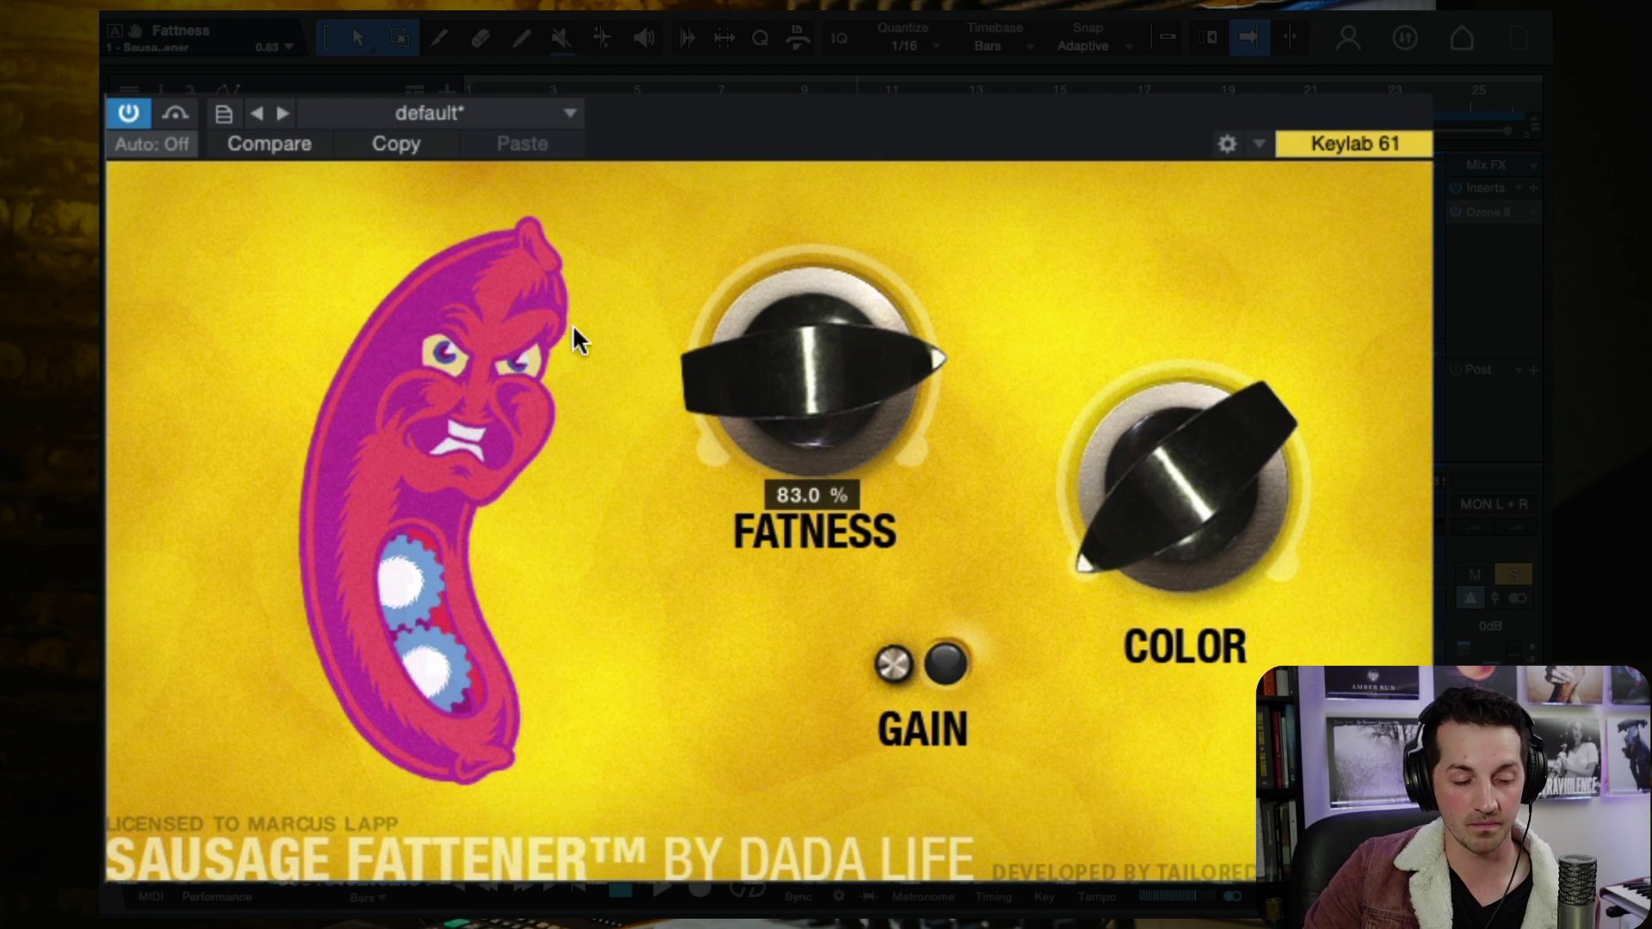
Bypass and reactivate the Kick's Sausage Fattener to compare the sound, and close its window.
click(131, 113)
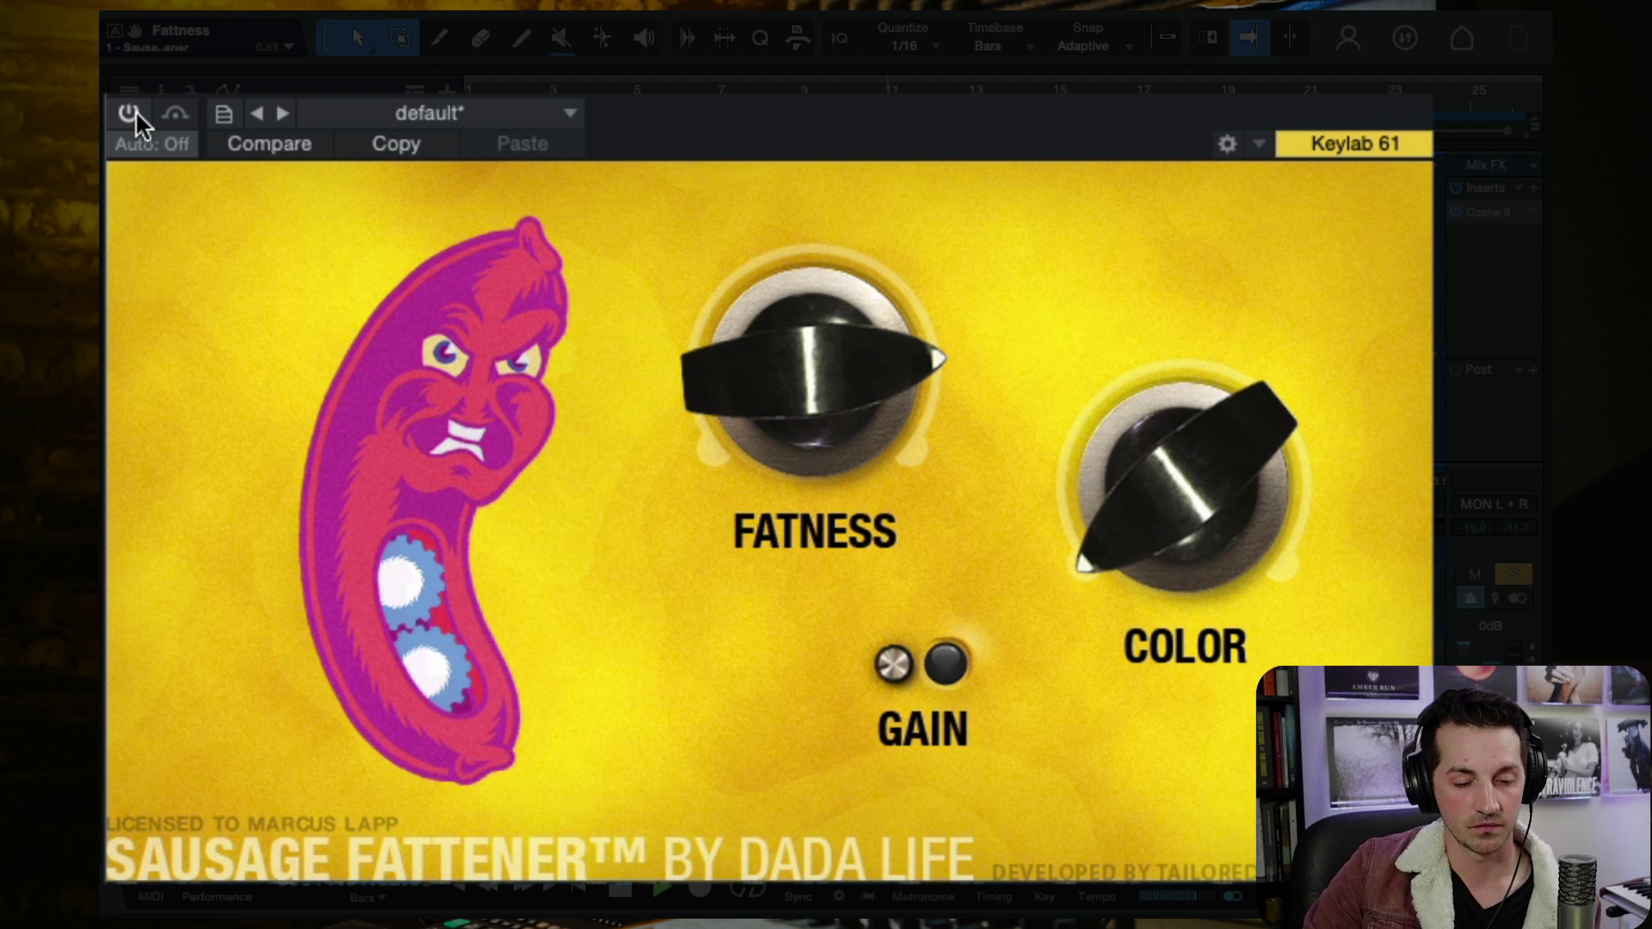
click(135, 112)
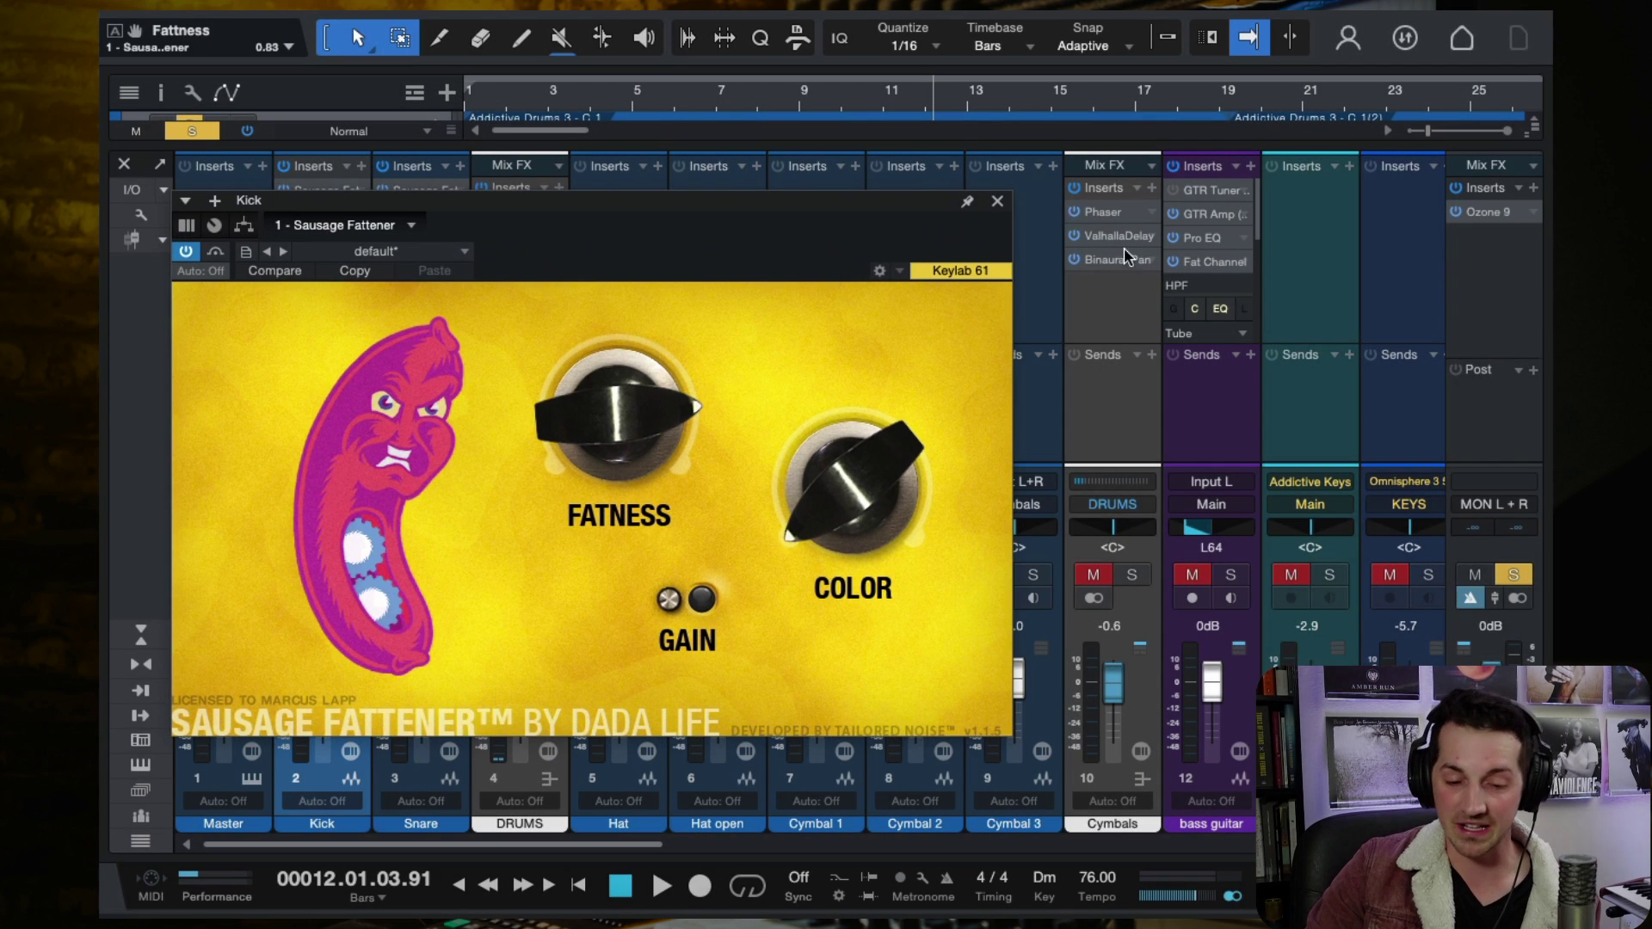
click(998, 209)
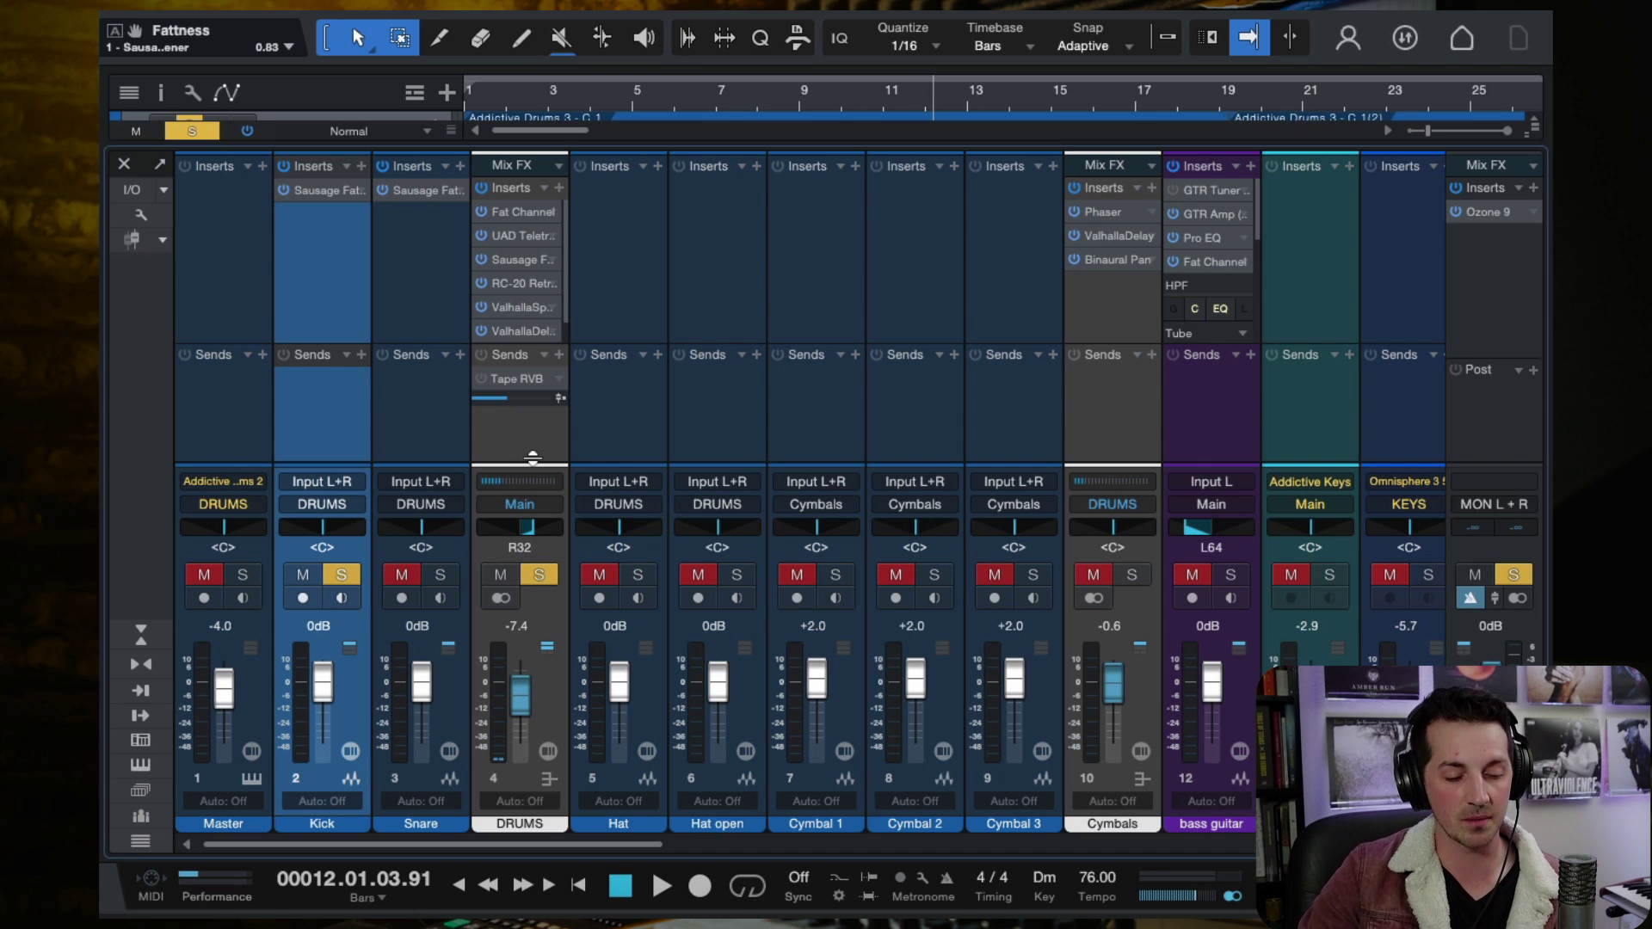
Unsolo the Kick, view the Snare's Sausage Fattener settings, and solo the Snare.
click(344, 576)
click(411, 193)
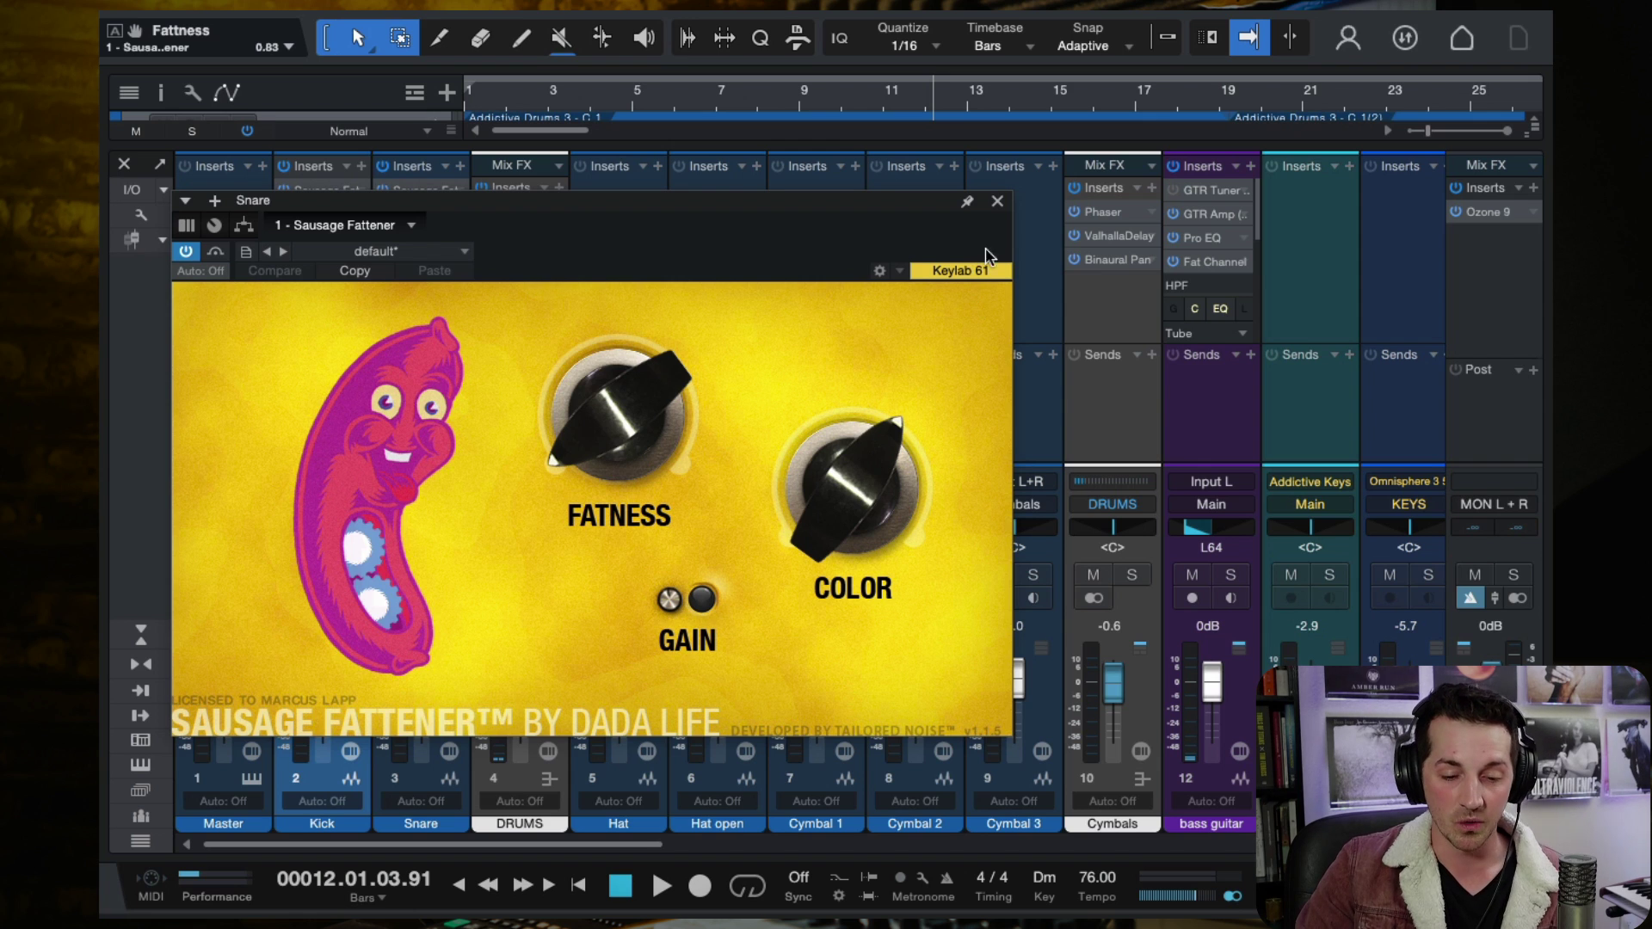
click(997, 203)
click(441, 575)
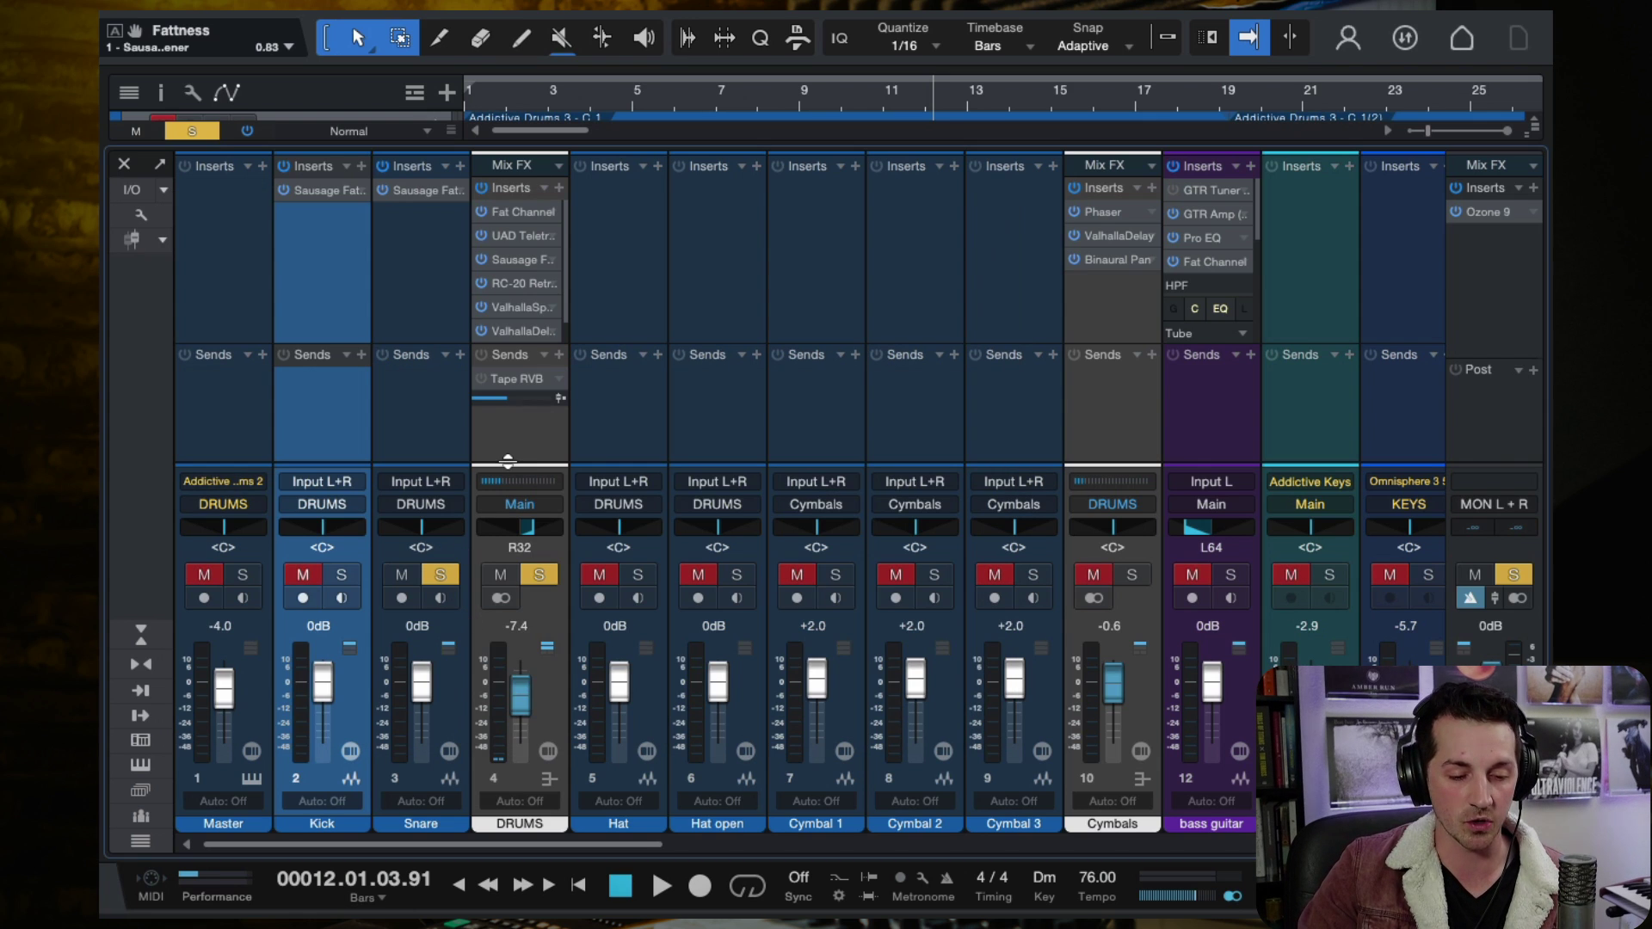
Compare the Snare with its Sausage Fattener bypassed and active during playback, and set the color to about 70%.
key(space)
click(428, 186)
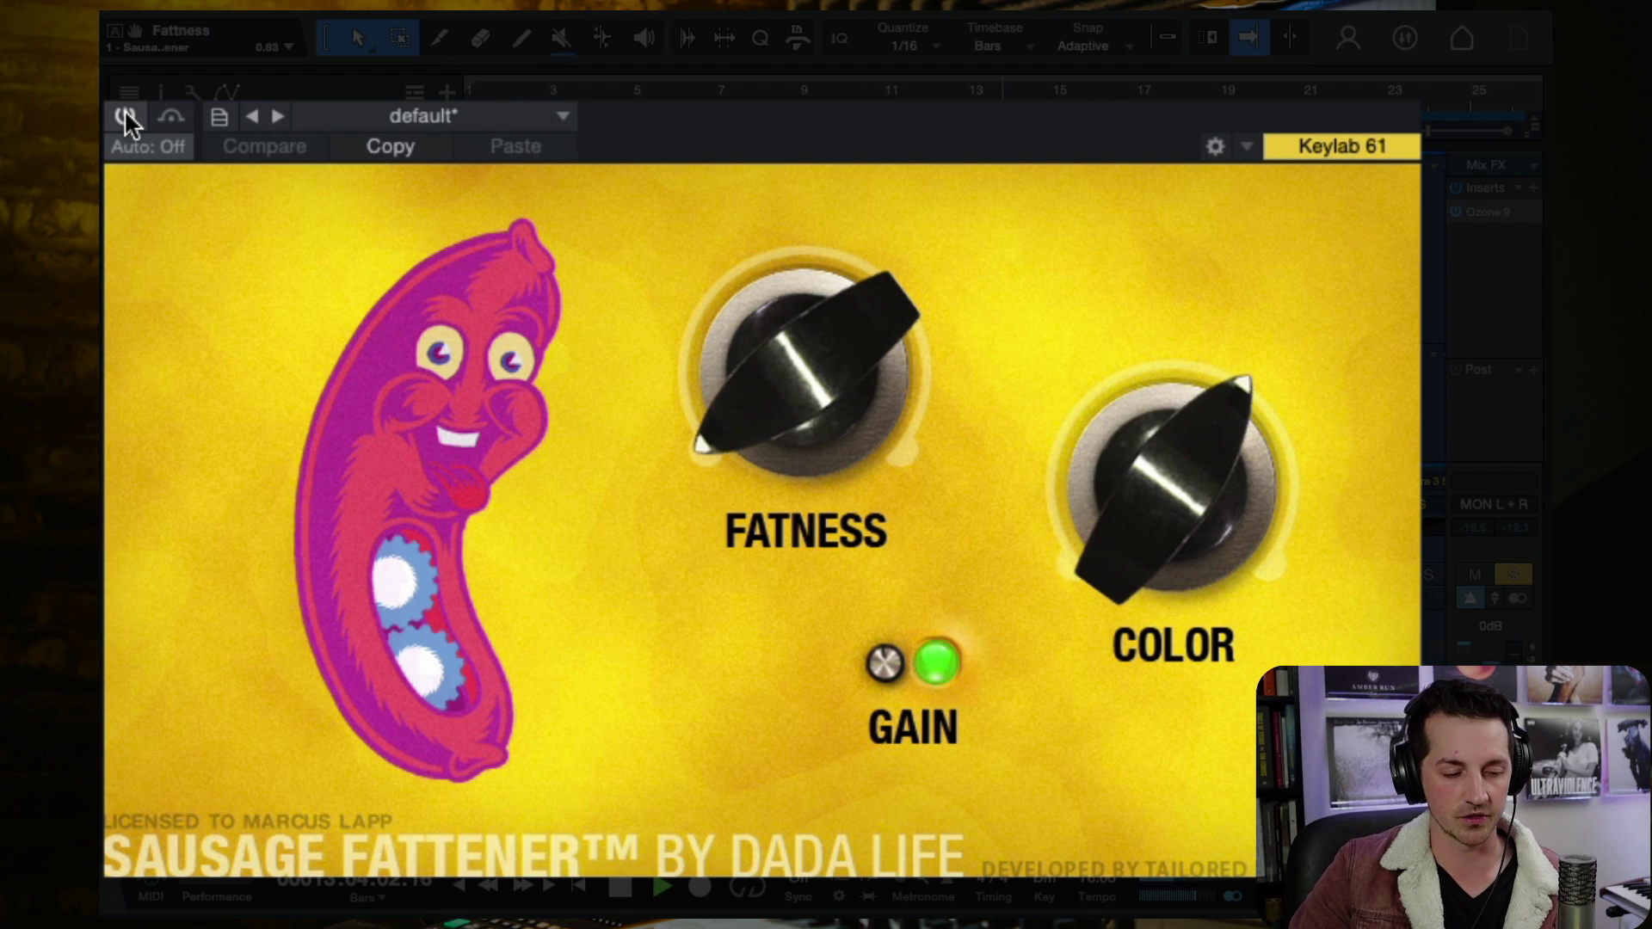
click(124, 111)
mouse_move(1170, 469)
drag(1170, 469, 1119, 559)
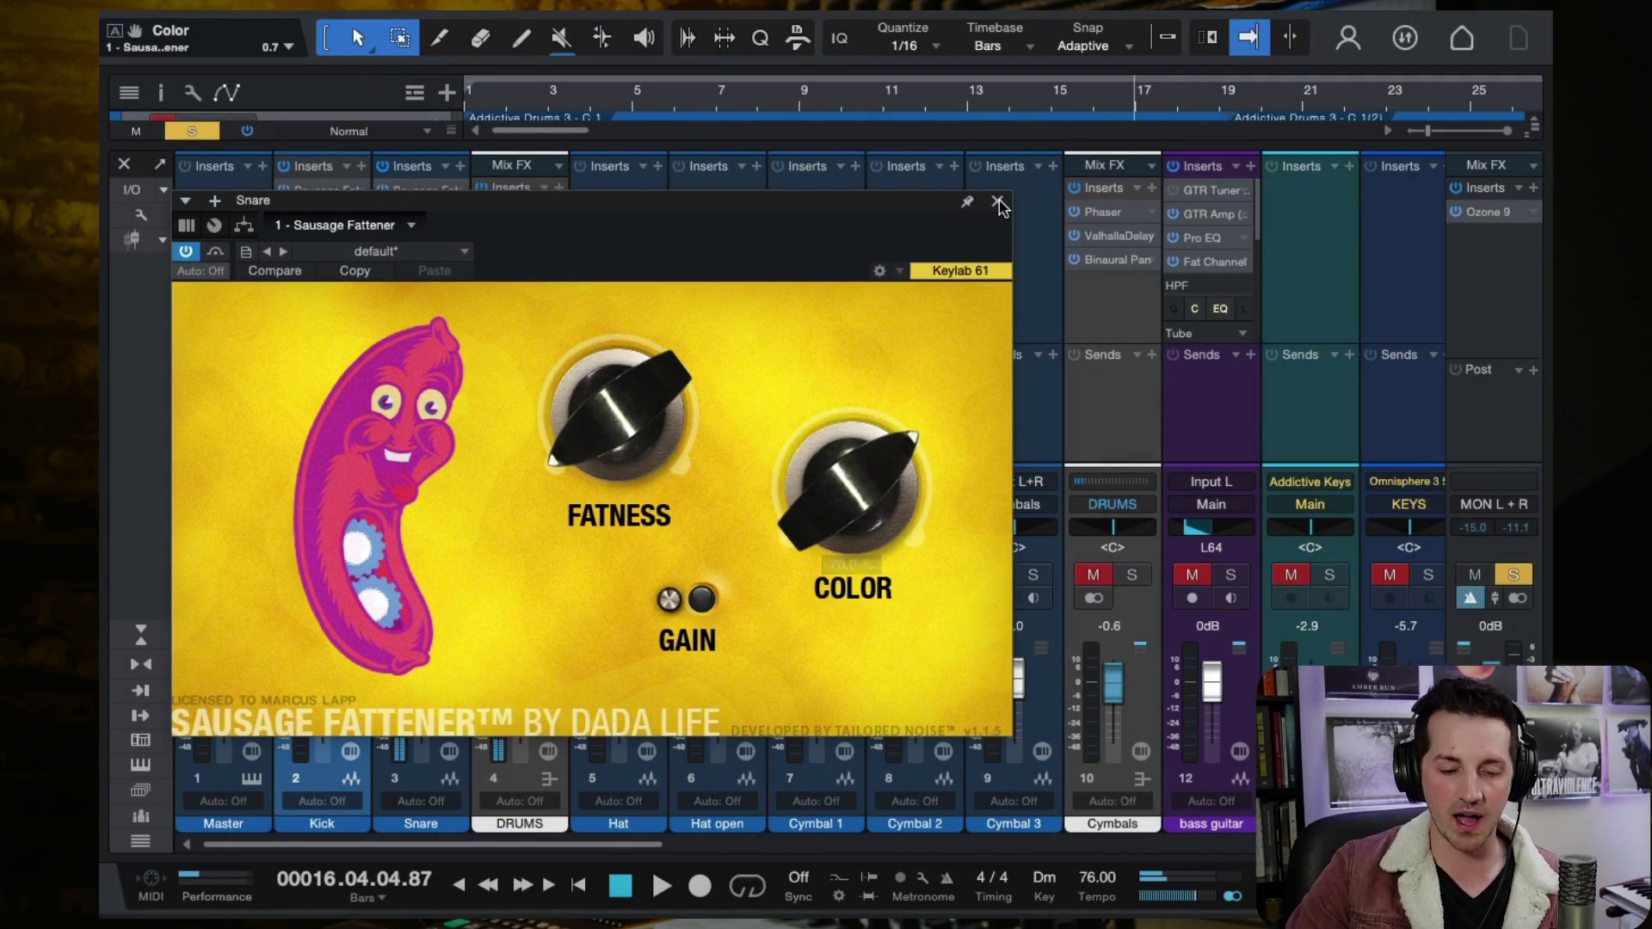
click(996, 203)
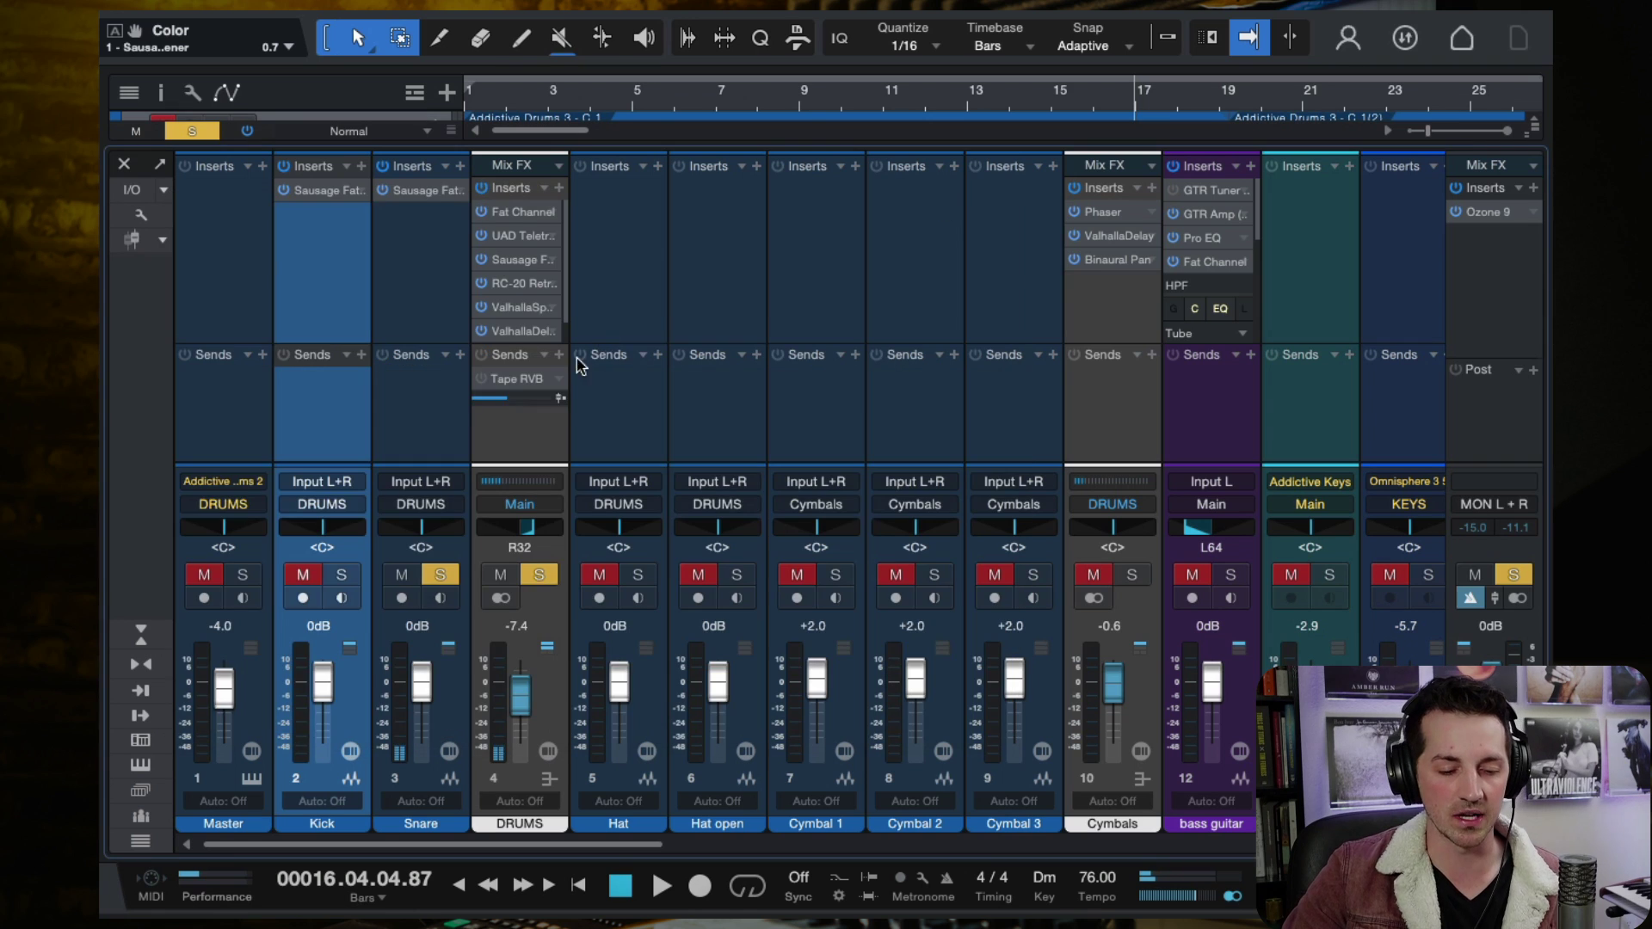
Switch the solo from the Snare back to the whole DRUMS bus and select that bus.
click(416, 276)
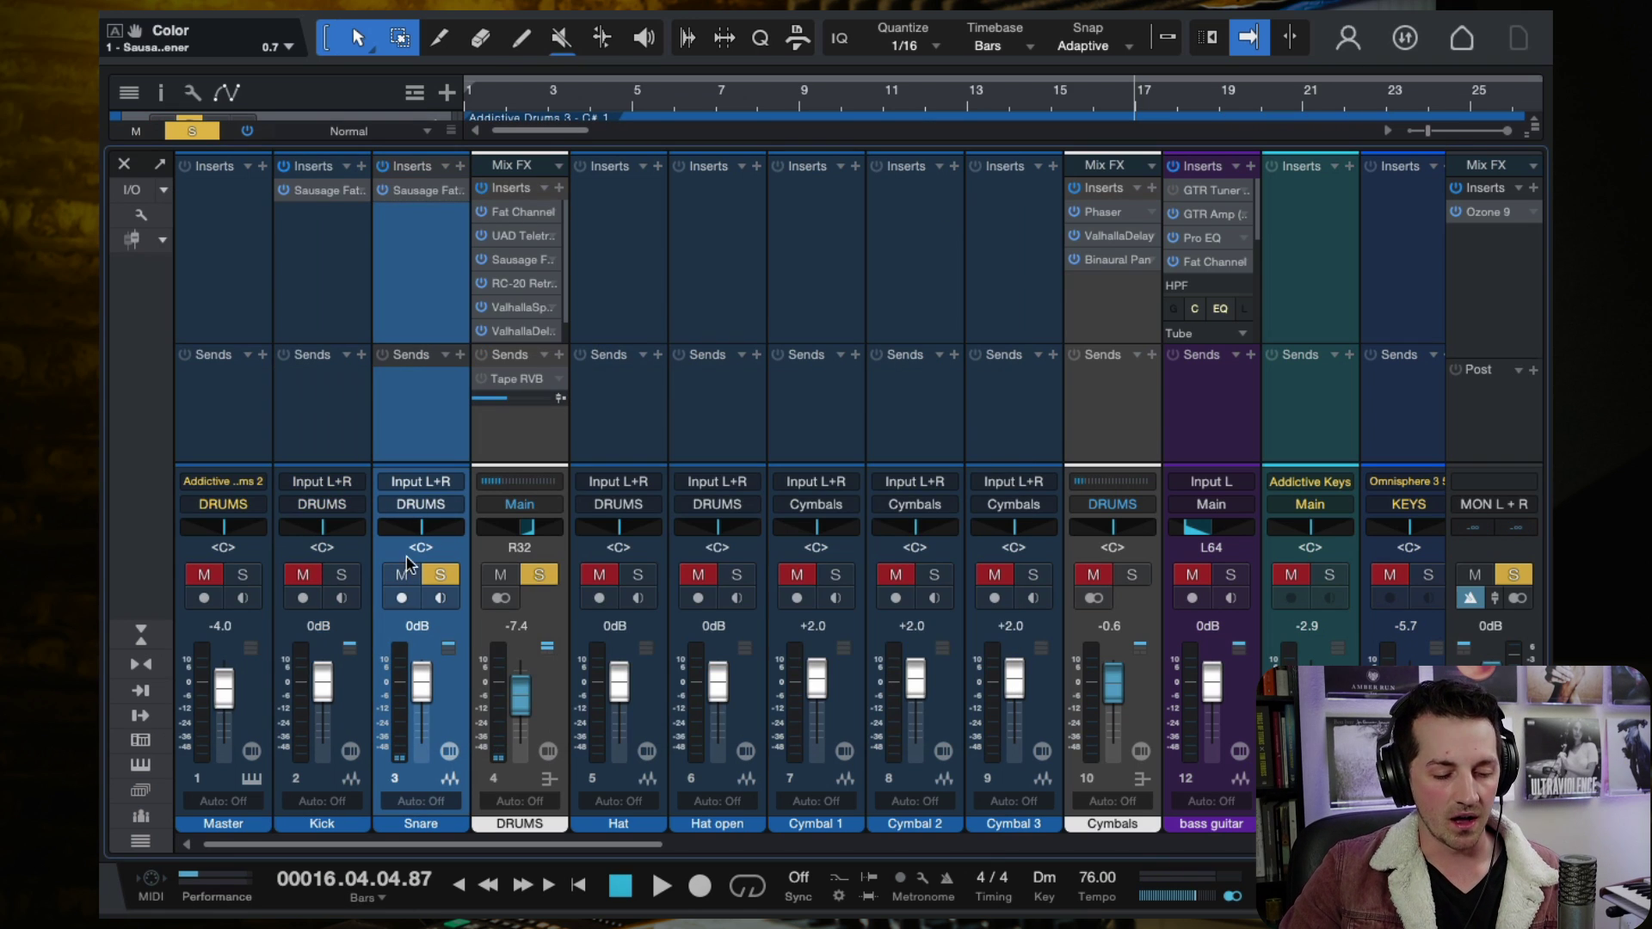
click(441, 575)
click(540, 575)
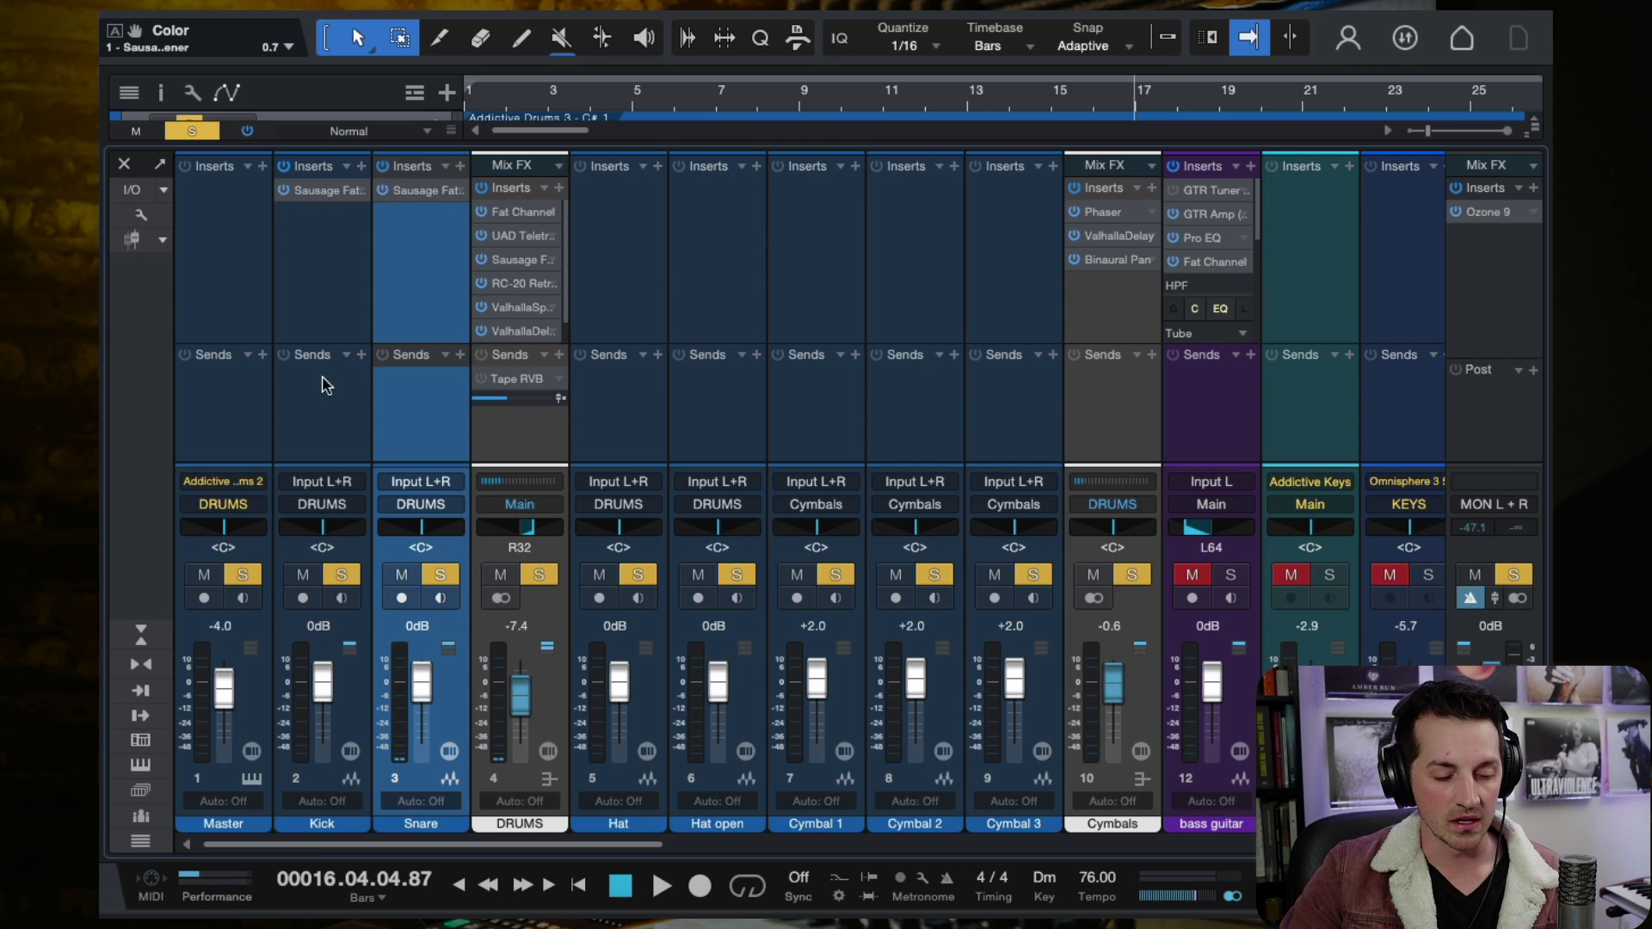
click(327, 245)
click(538, 574)
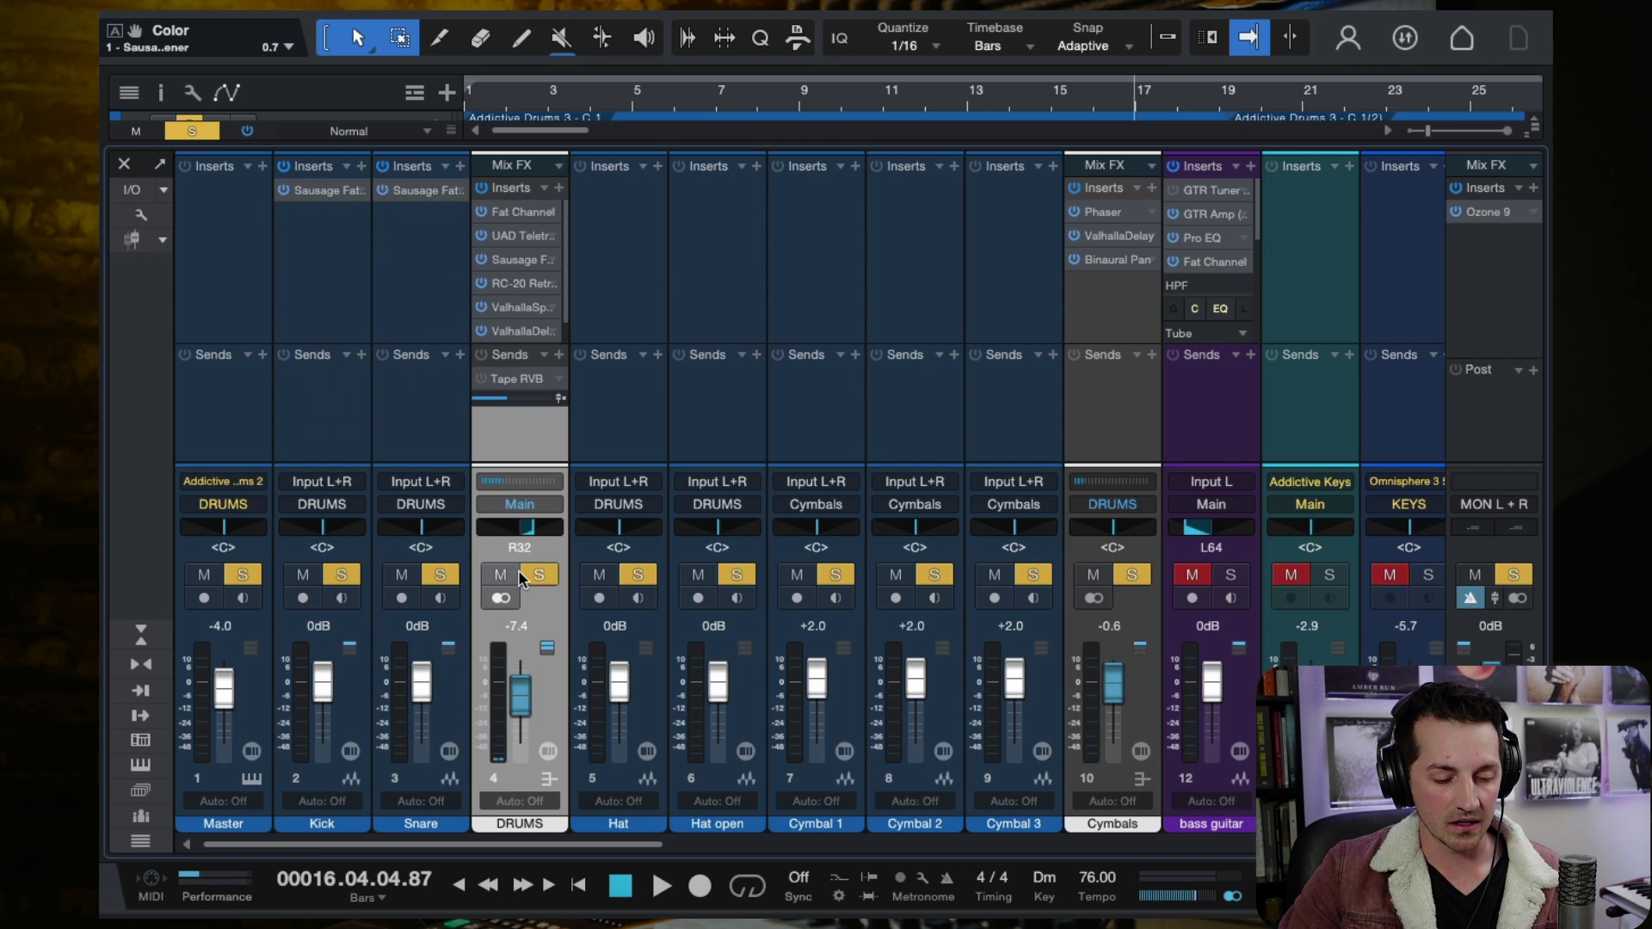
Narrow the solo to the Kick and Snare tracks only and start playback.
click(342, 575)
click(440, 574)
key(space)
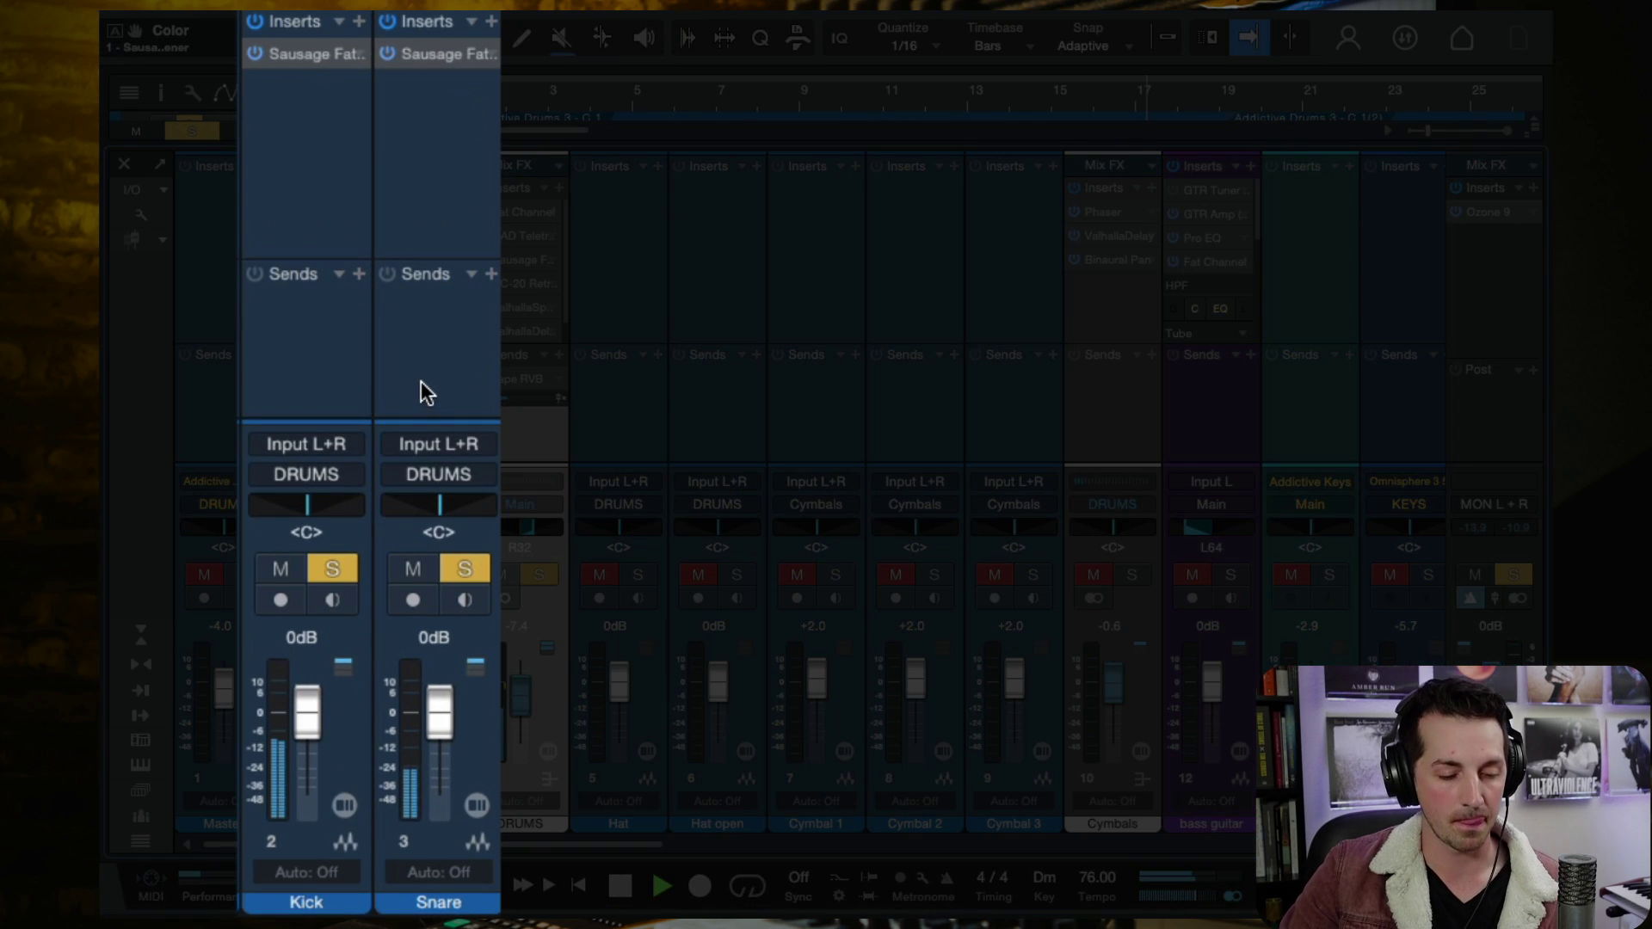
Select the Kick and Snare together and compare them with both Sausage Fattener inserts bypassed and active.
click(304, 162)
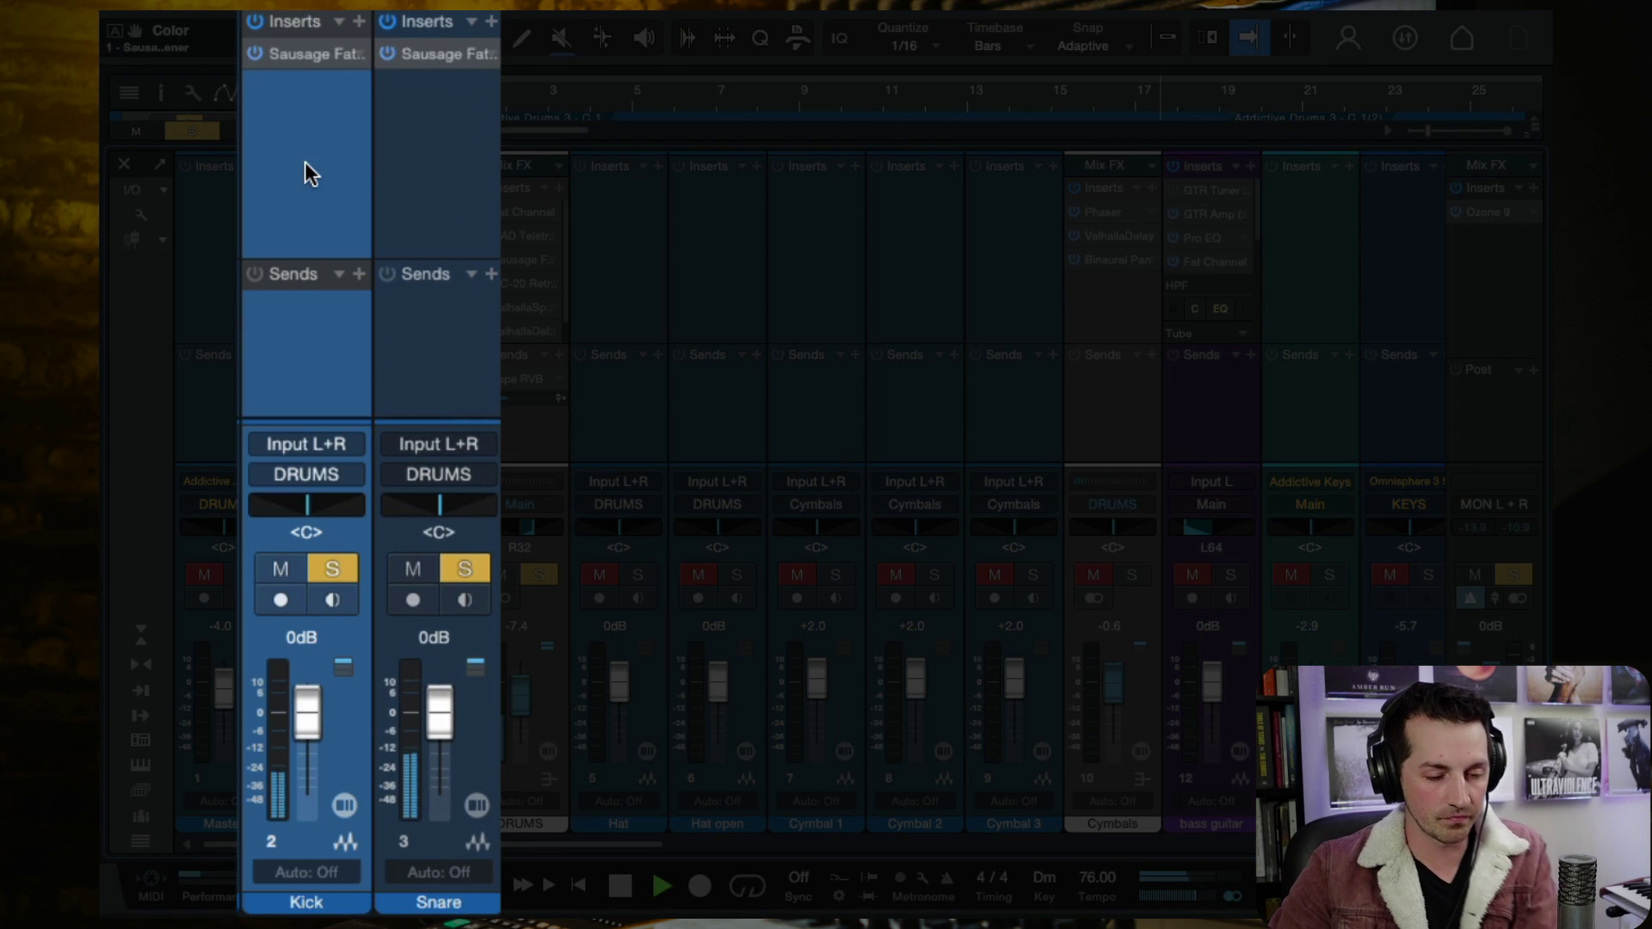
shift+click(416, 184)
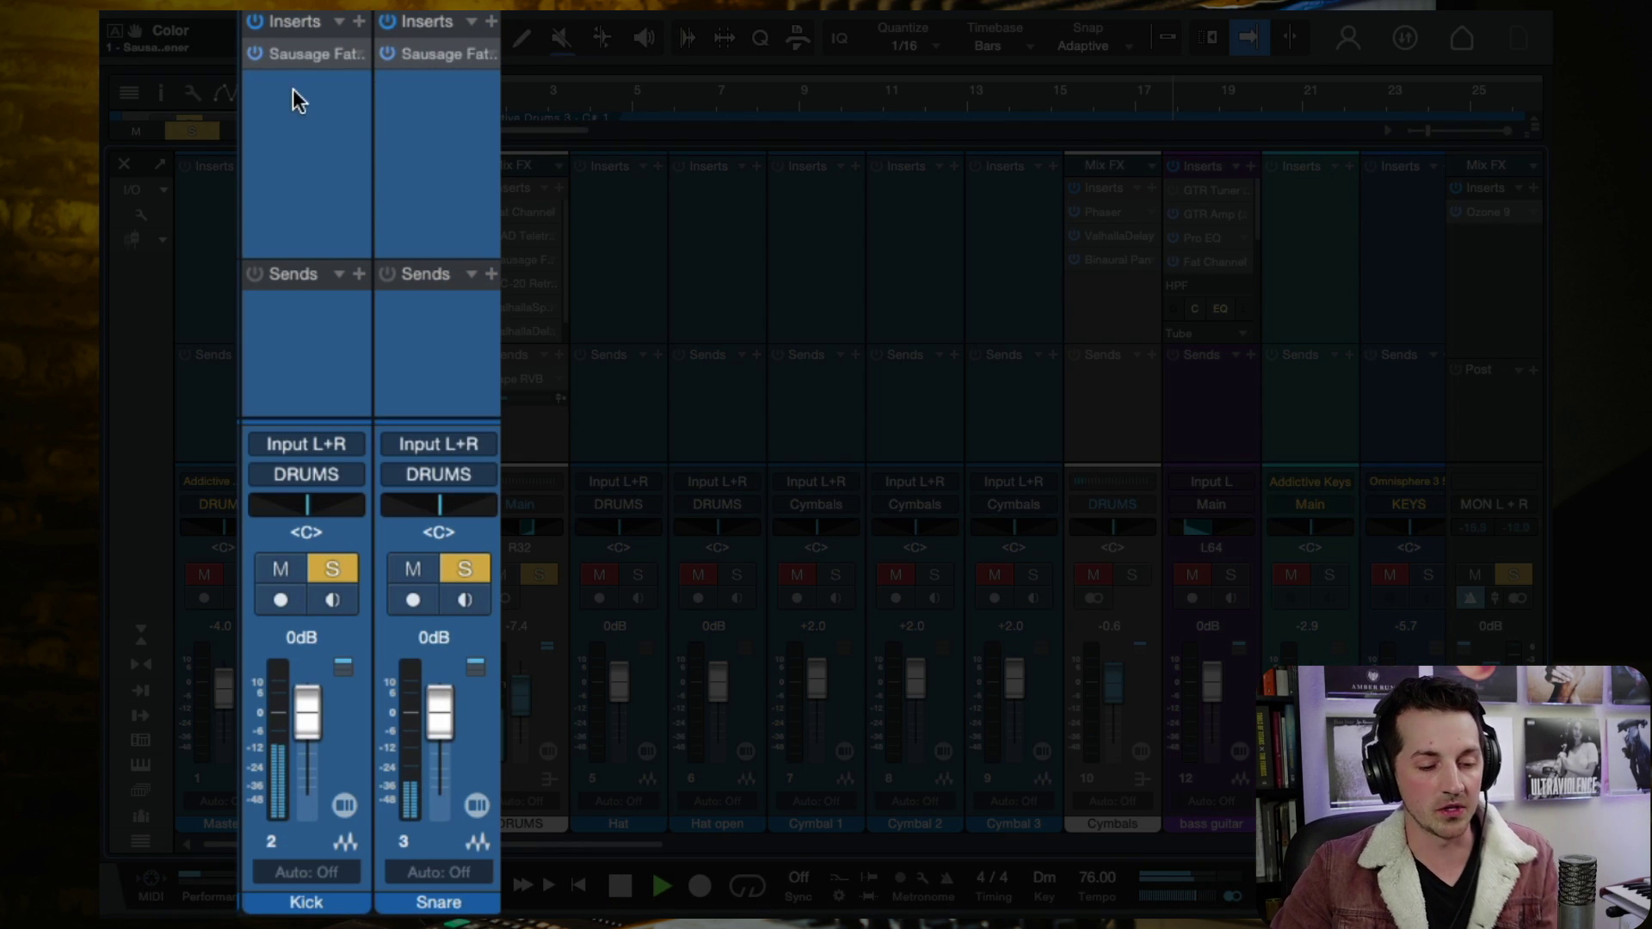
click(252, 49)
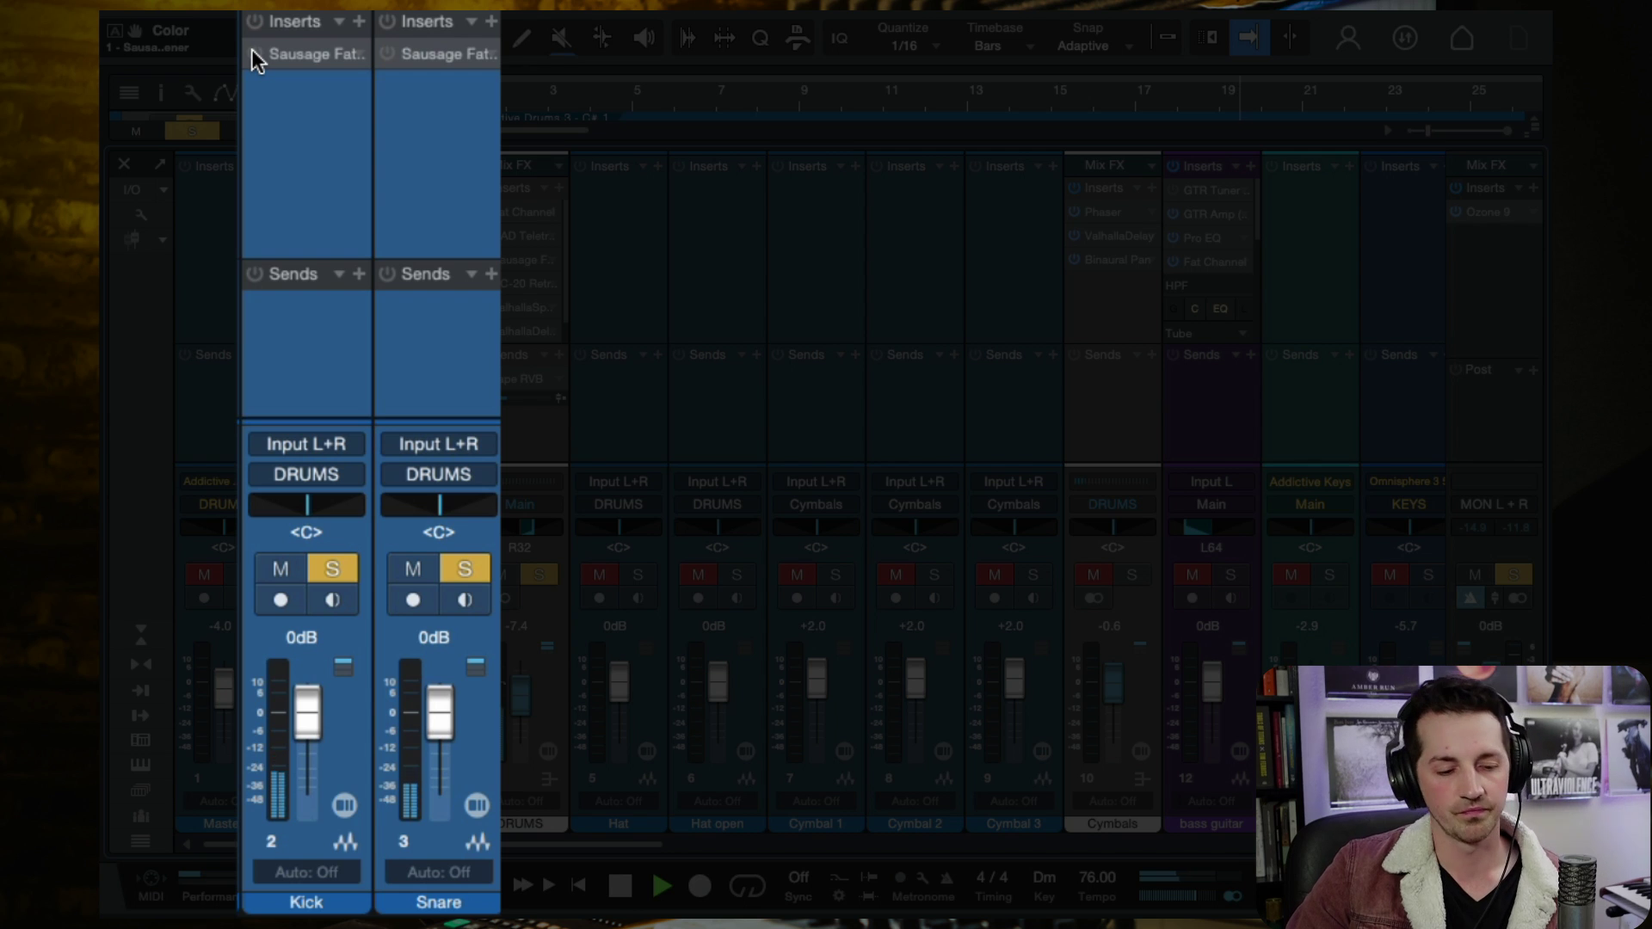
click(253, 53)
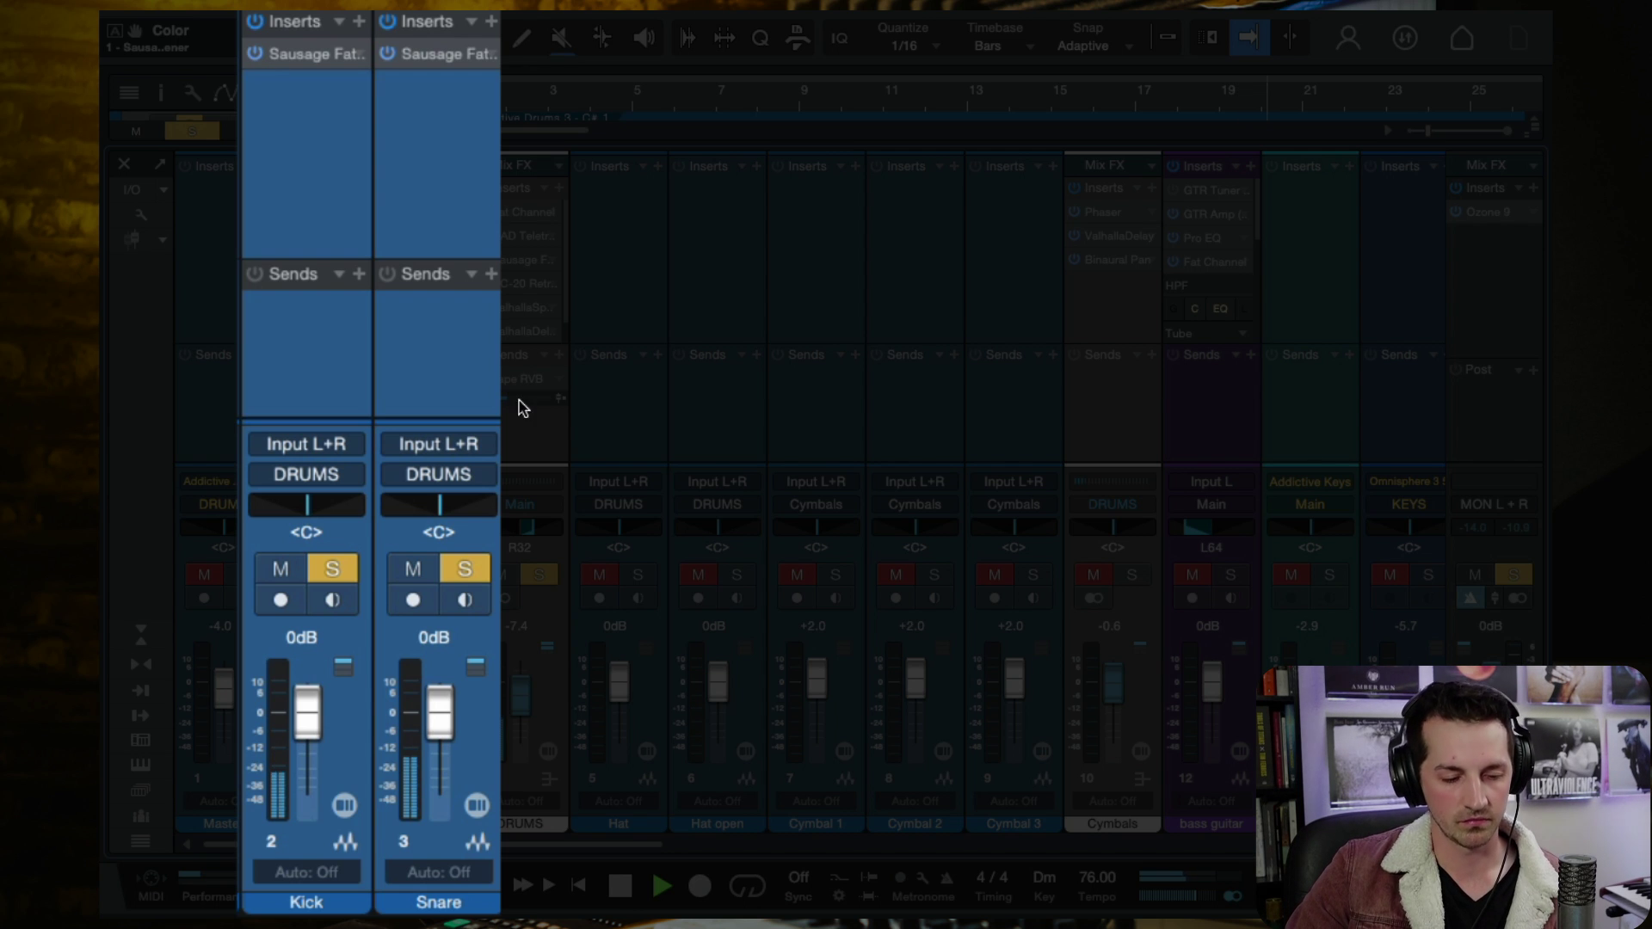
Select the DRUMS bus, look through its inserts, and clear all drum solos.
click(521, 442)
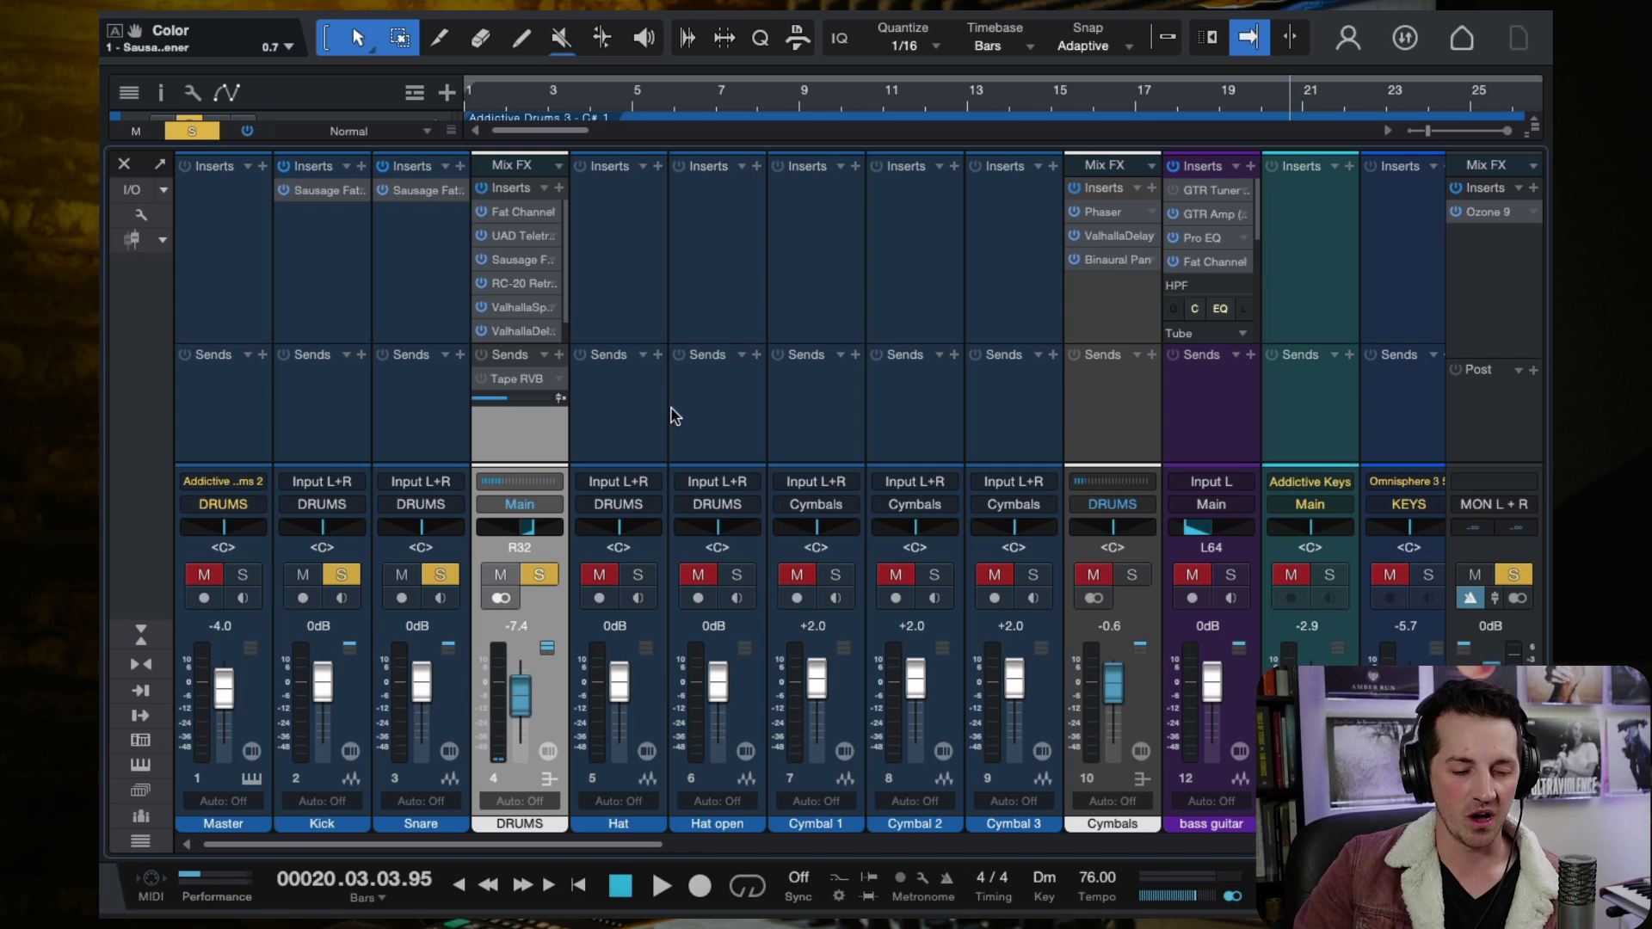
drag(564, 269, 566, 349)
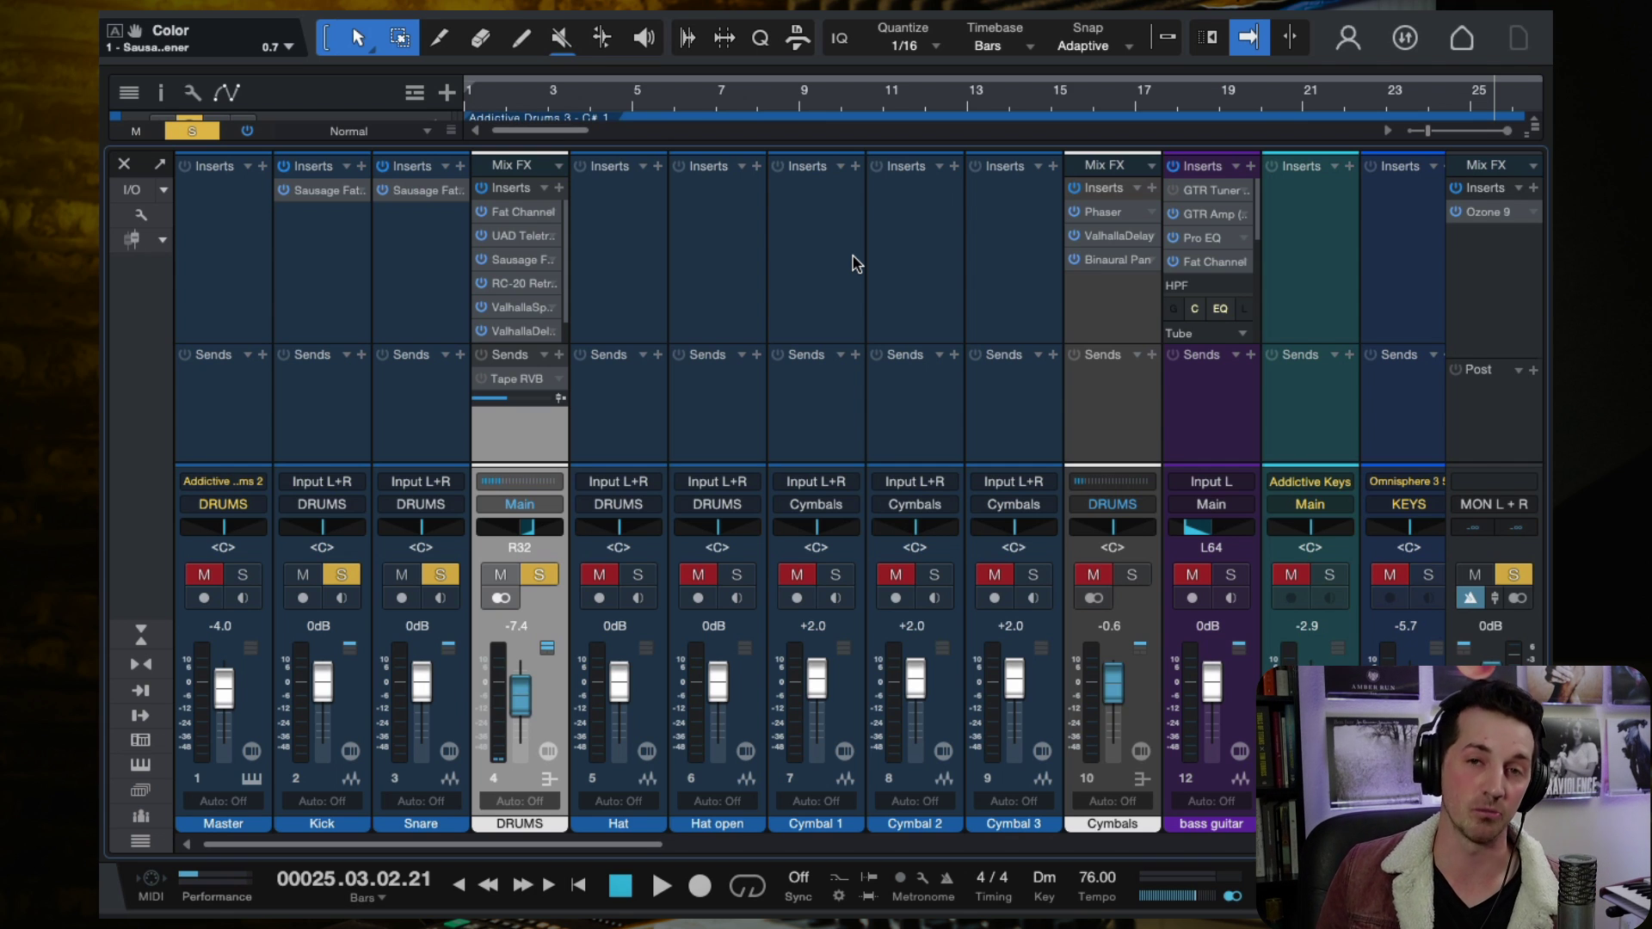
scroll(653, 430, right, 1)
click(465, 581)
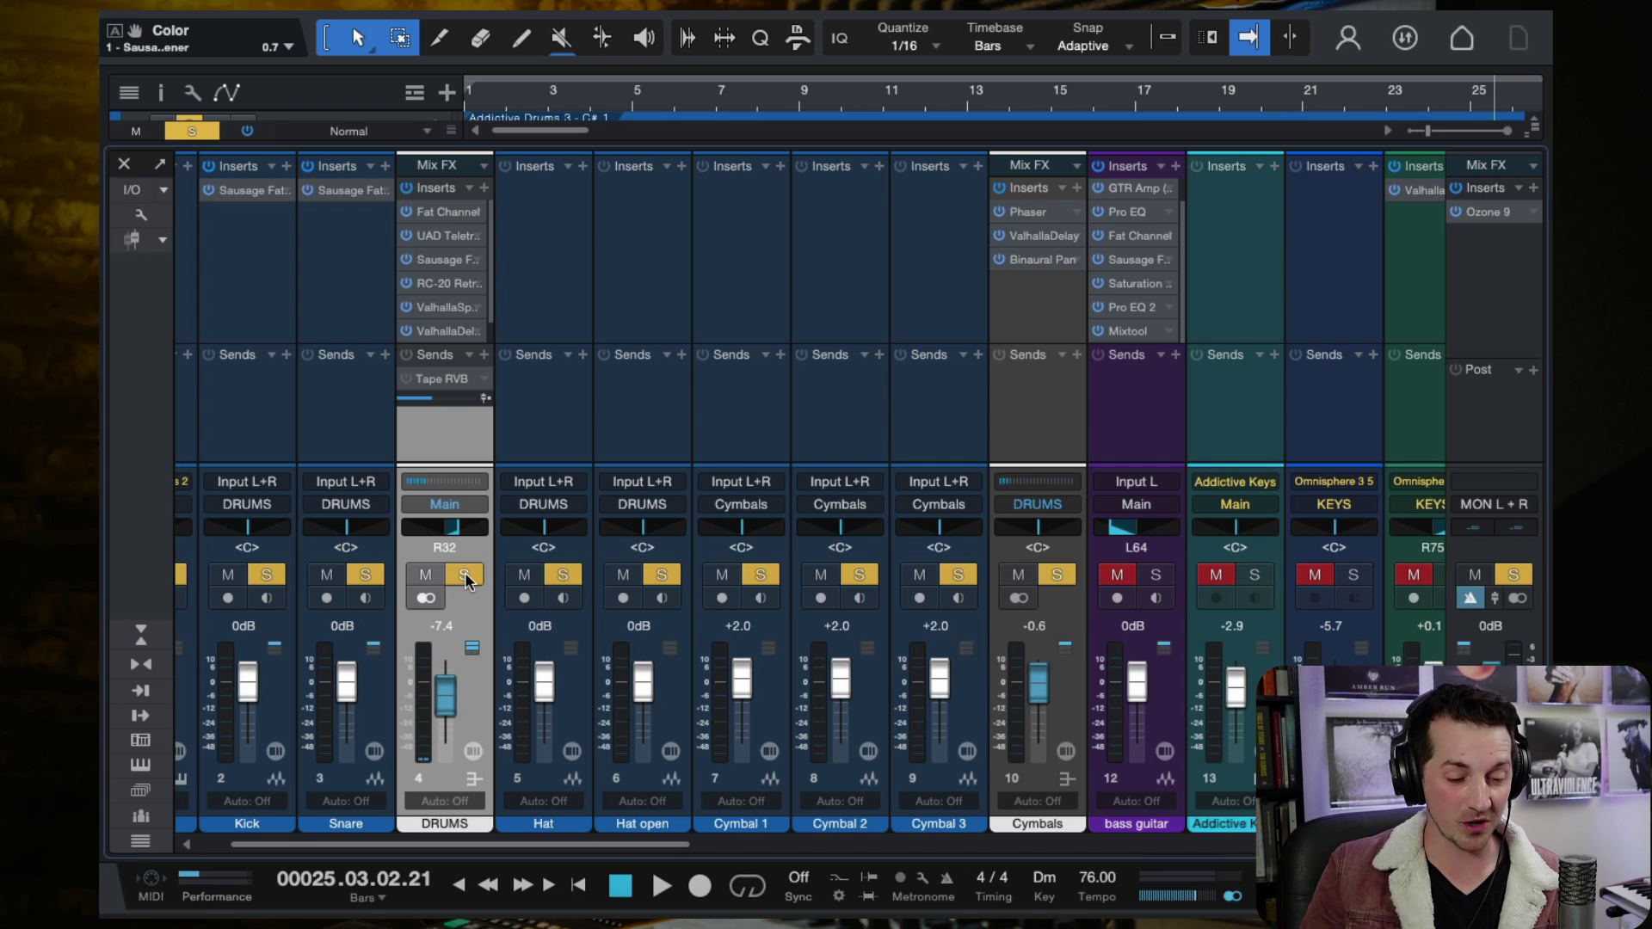
click(465, 576)
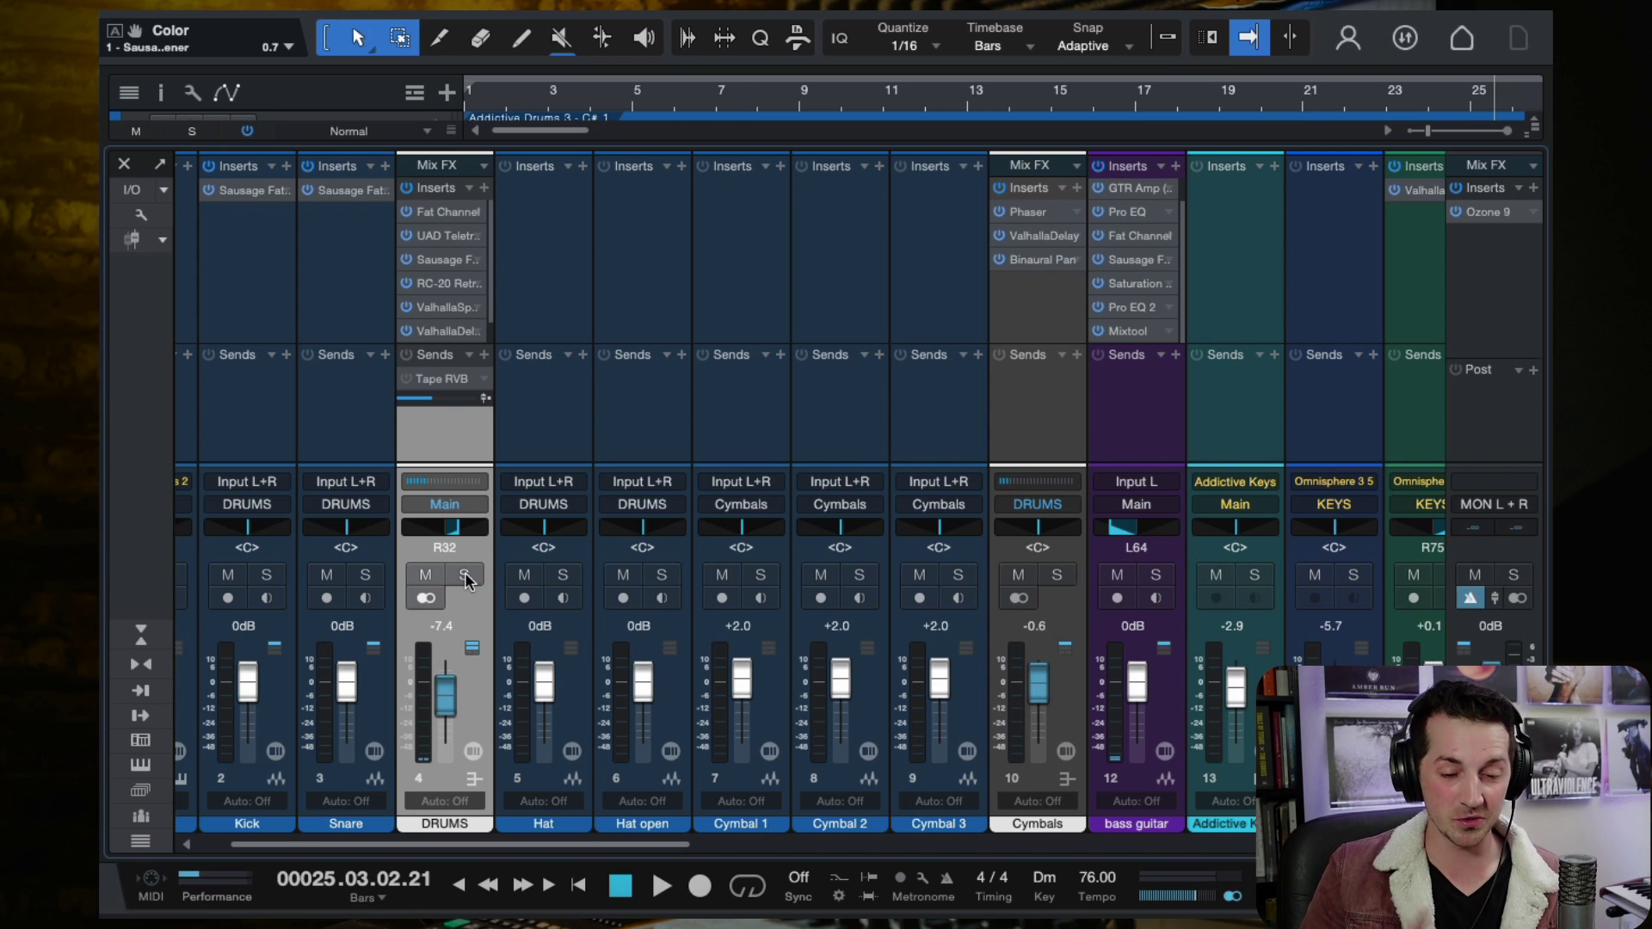
Select and solo the bass guitar track and open its Sausage Fattener insert.
click(1120, 426)
click(1155, 575)
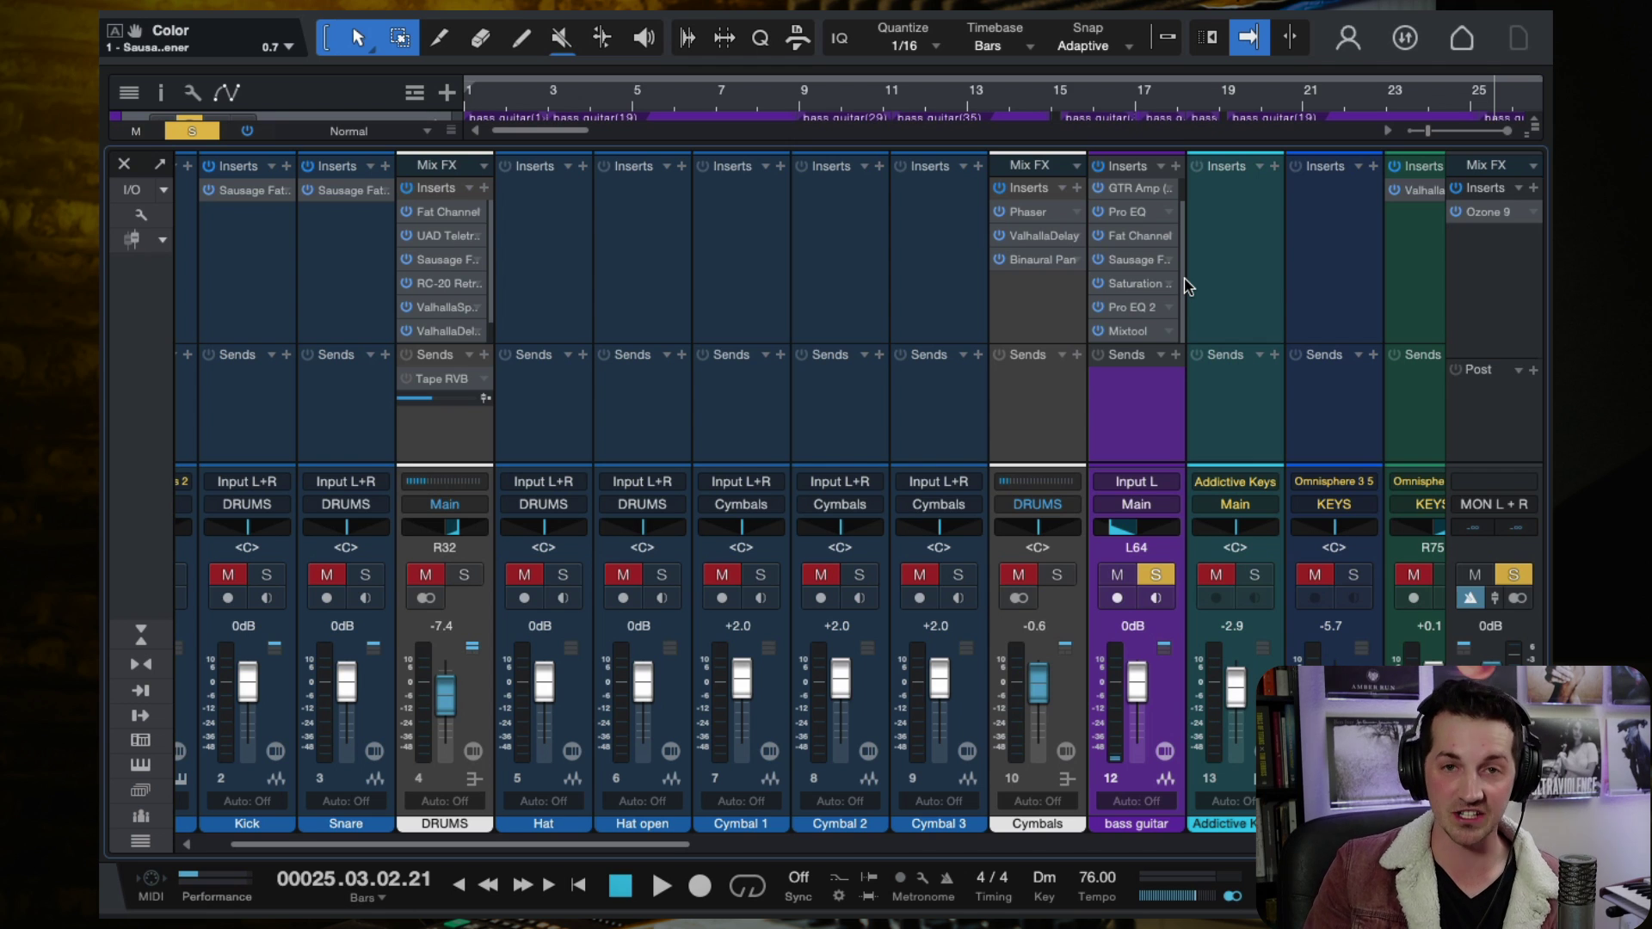
click(1134, 260)
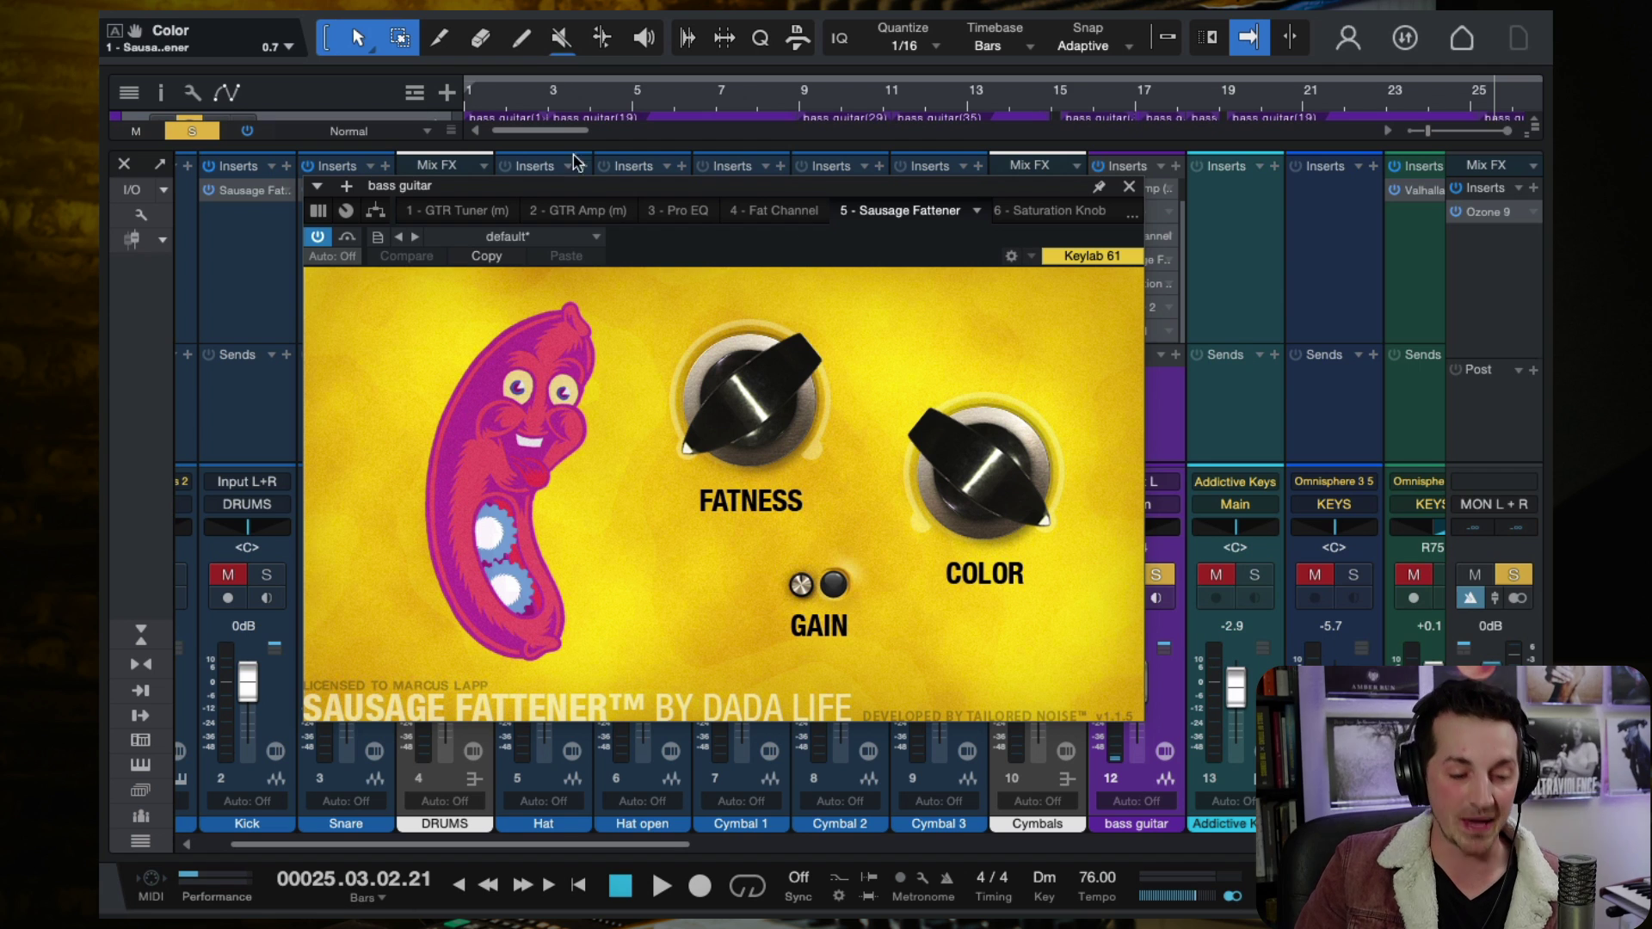
Play the bass guitar from about bar 3, comparing its sound with Sausage Fattener bypassed and active.
click(551, 96)
click(317, 235)
key(space)
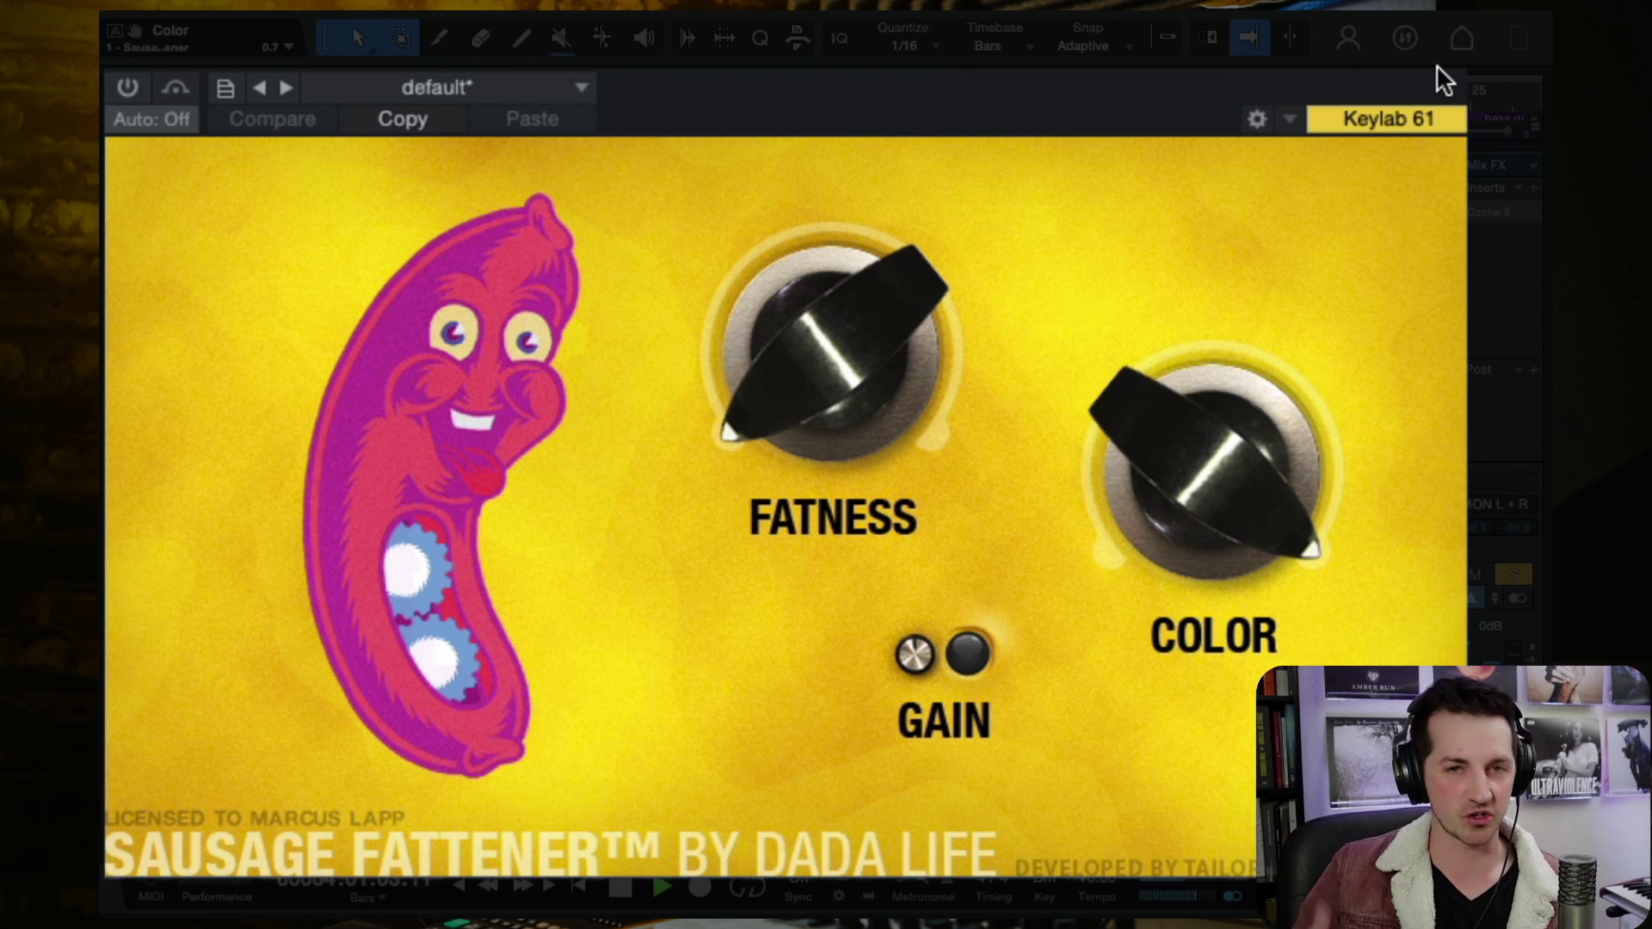
click(128, 84)
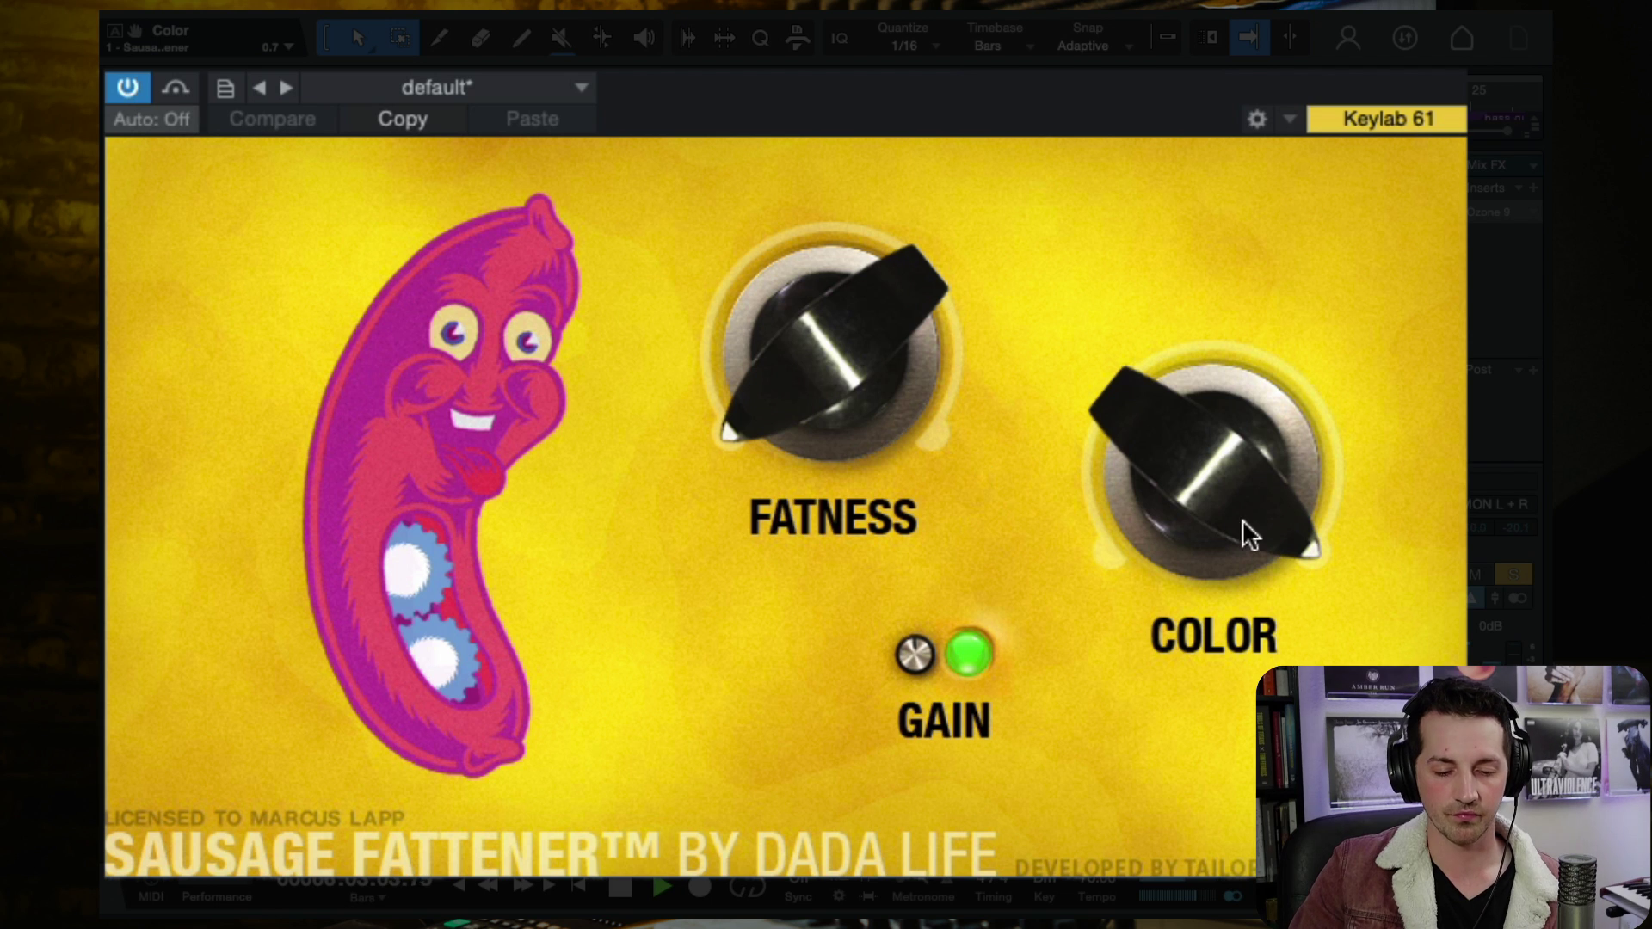
click(128, 86)
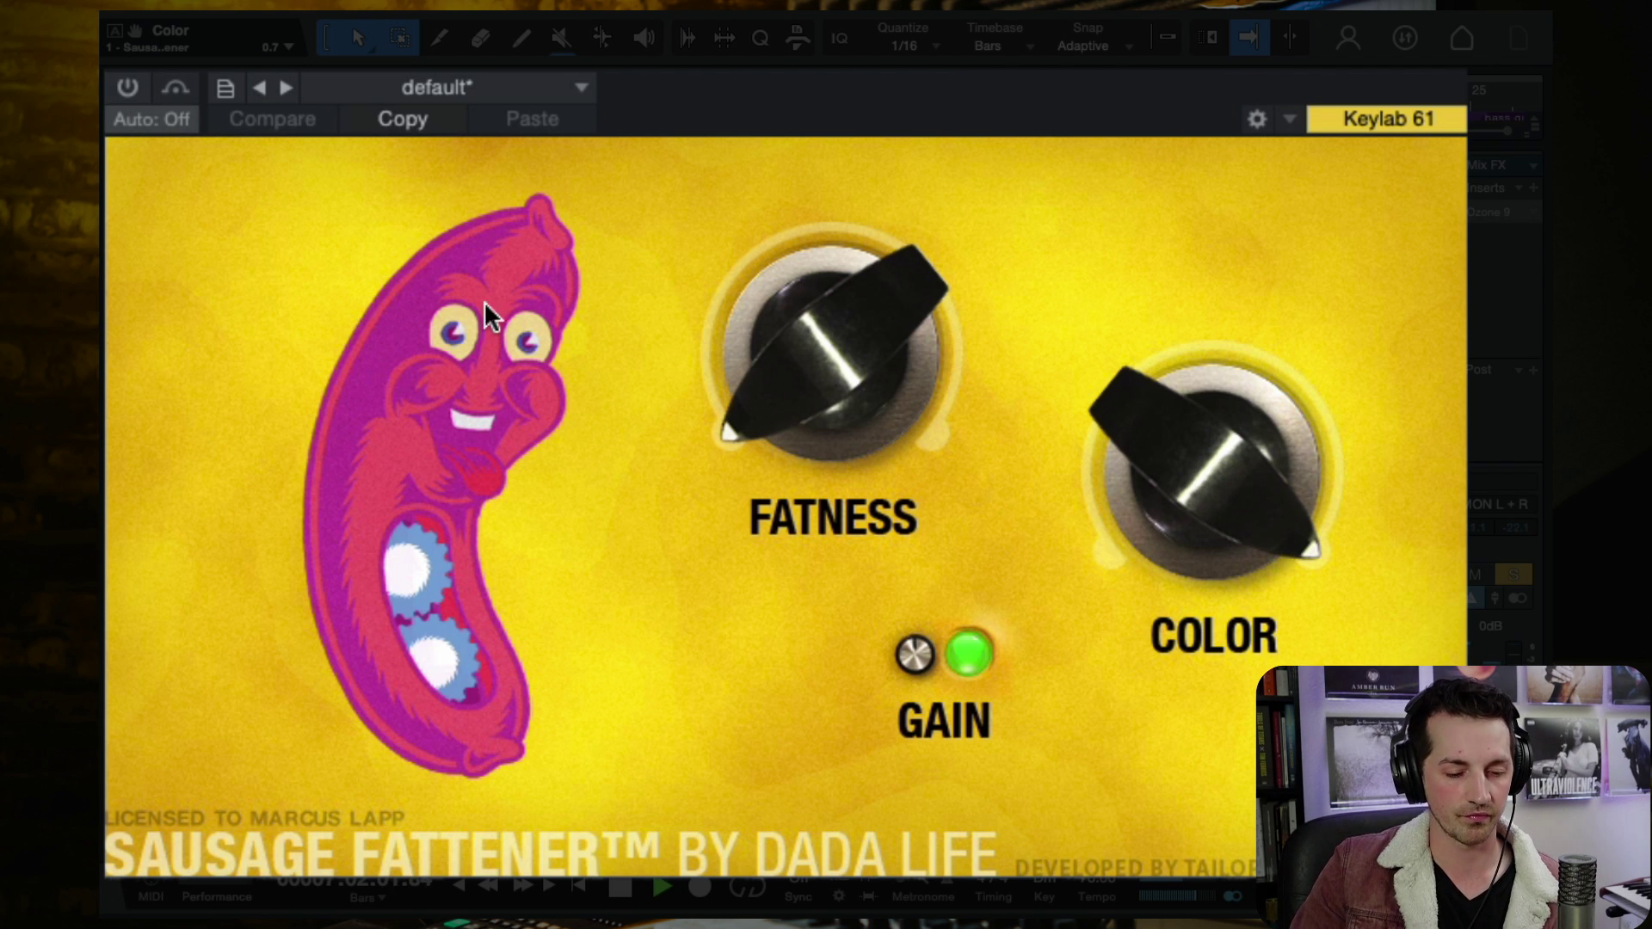
key(space)
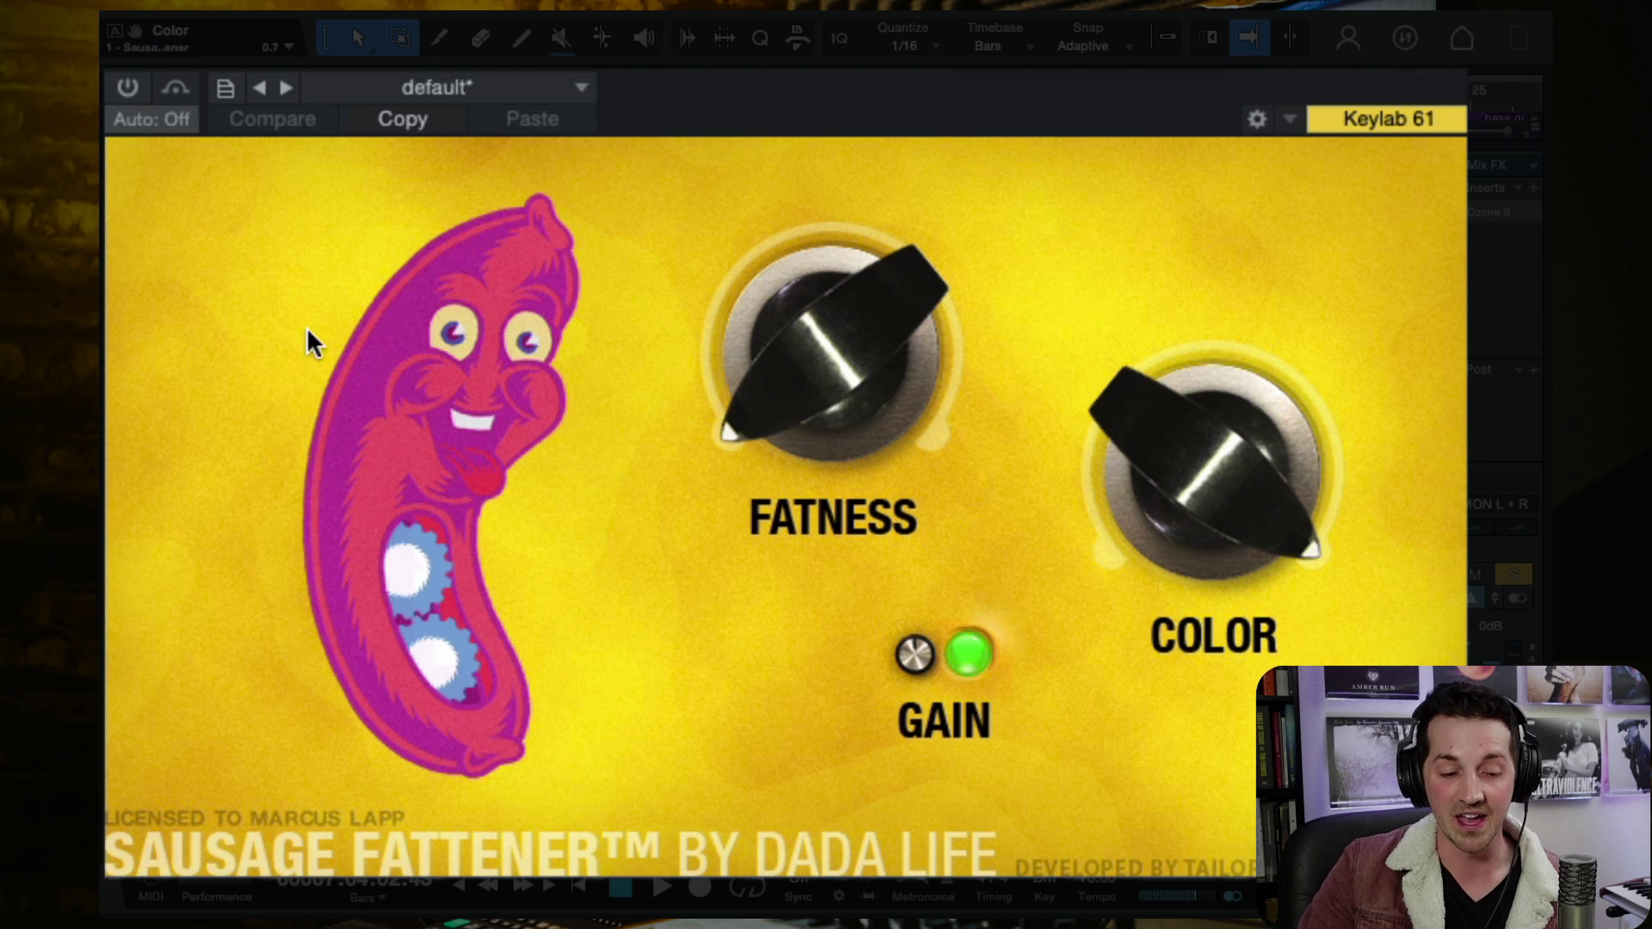
Reactivate the bass guitar's Sausage Fattener, turn its color up to 100%, and close its window.
click(129, 84)
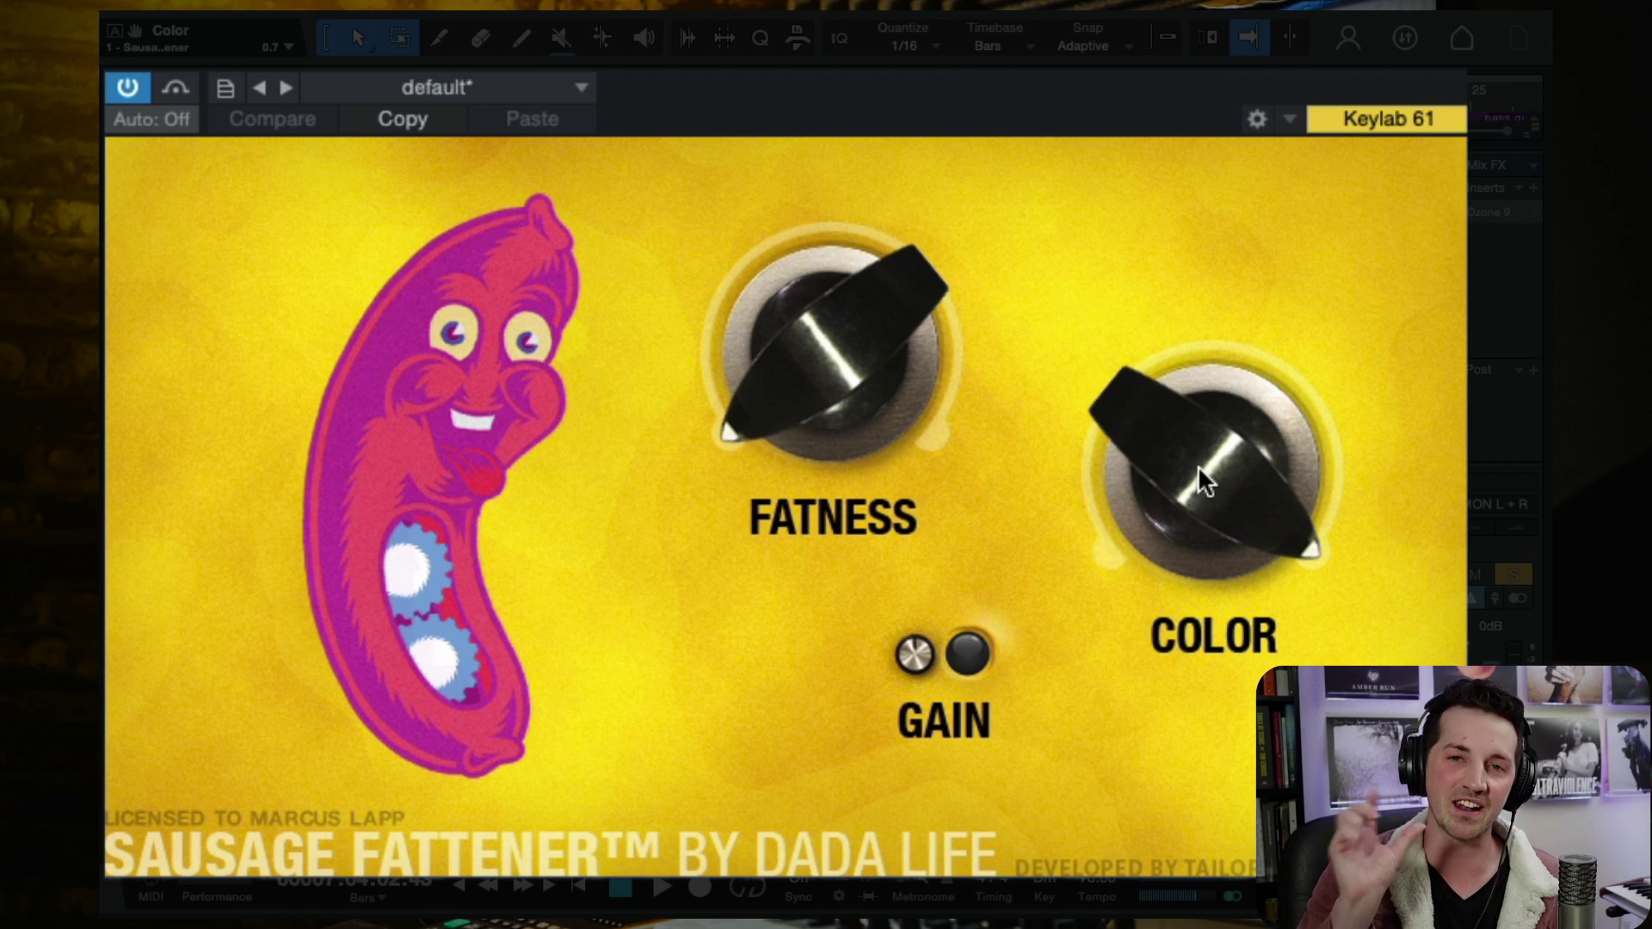
drag(1198, 466, 1462, 2)
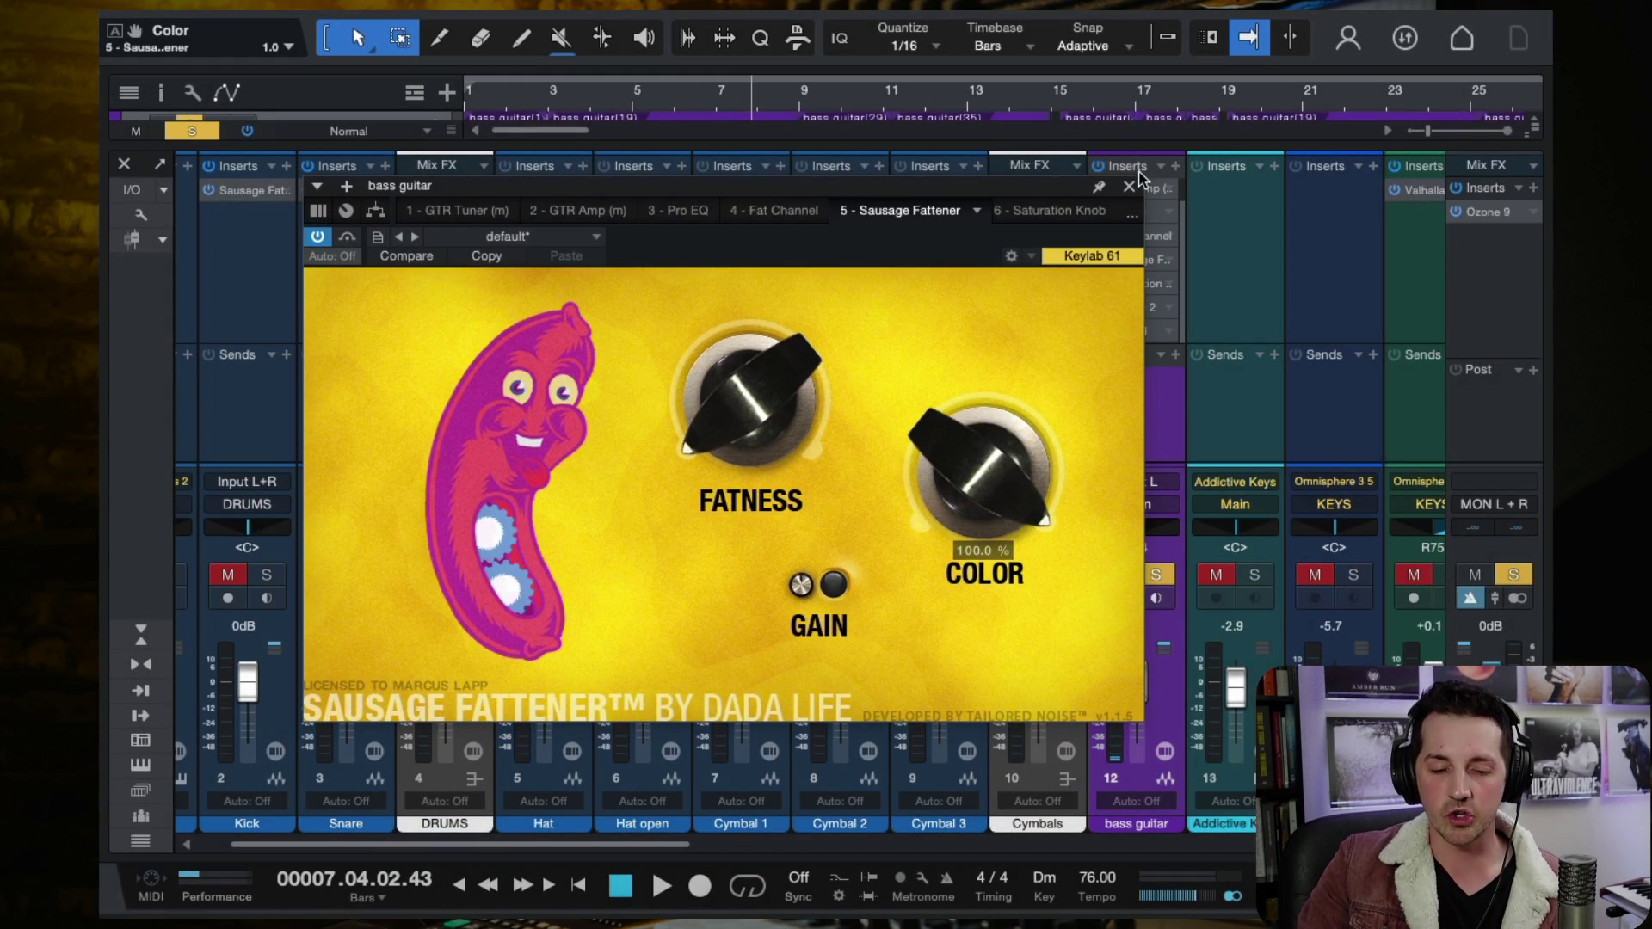
click(1130, 187)
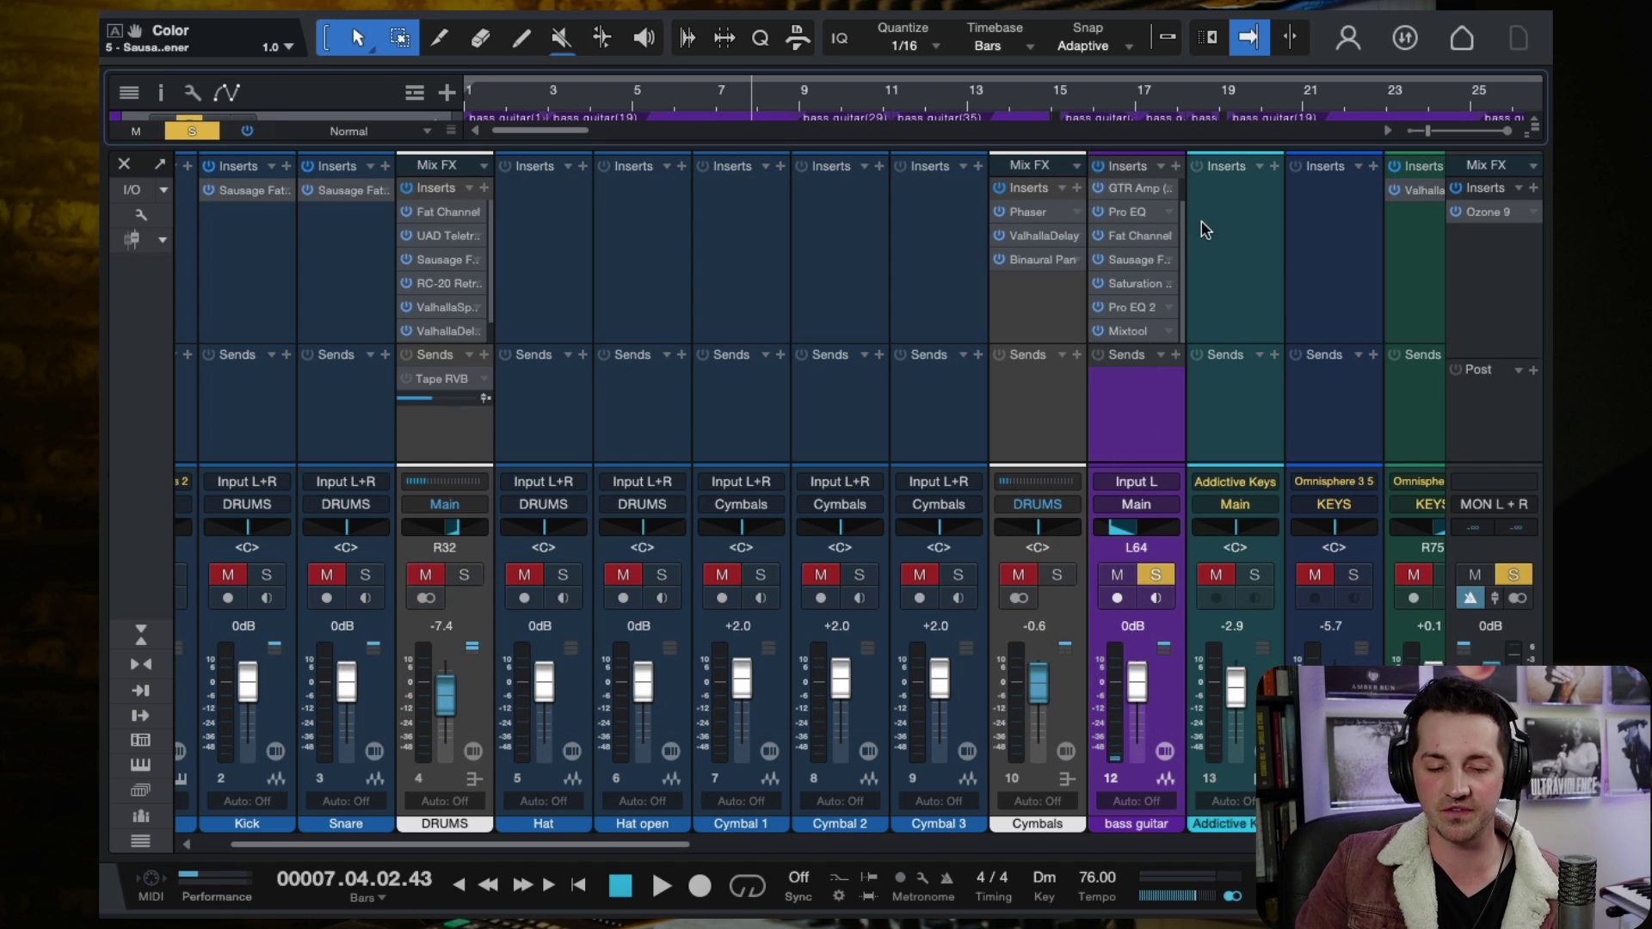
Add Pro EQ 3 to the bass guitar, disable its low cut, and boost the high shelf by about 10.3 dB at 708 Hz.
click(1175, 165)
text(pro)
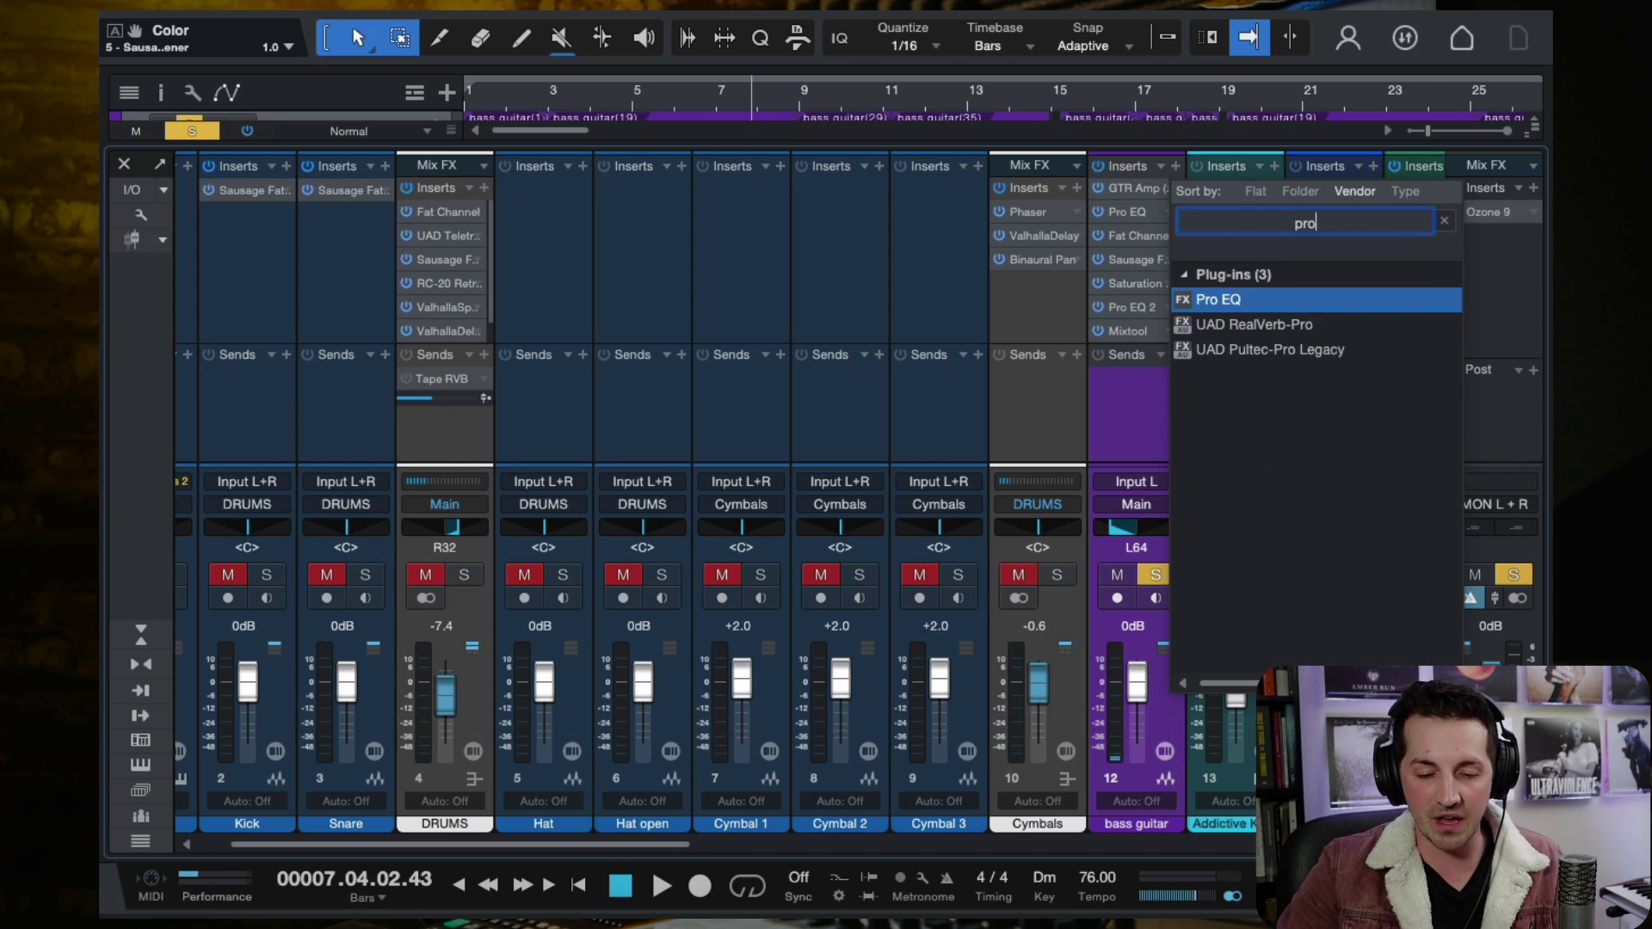
key(Return)
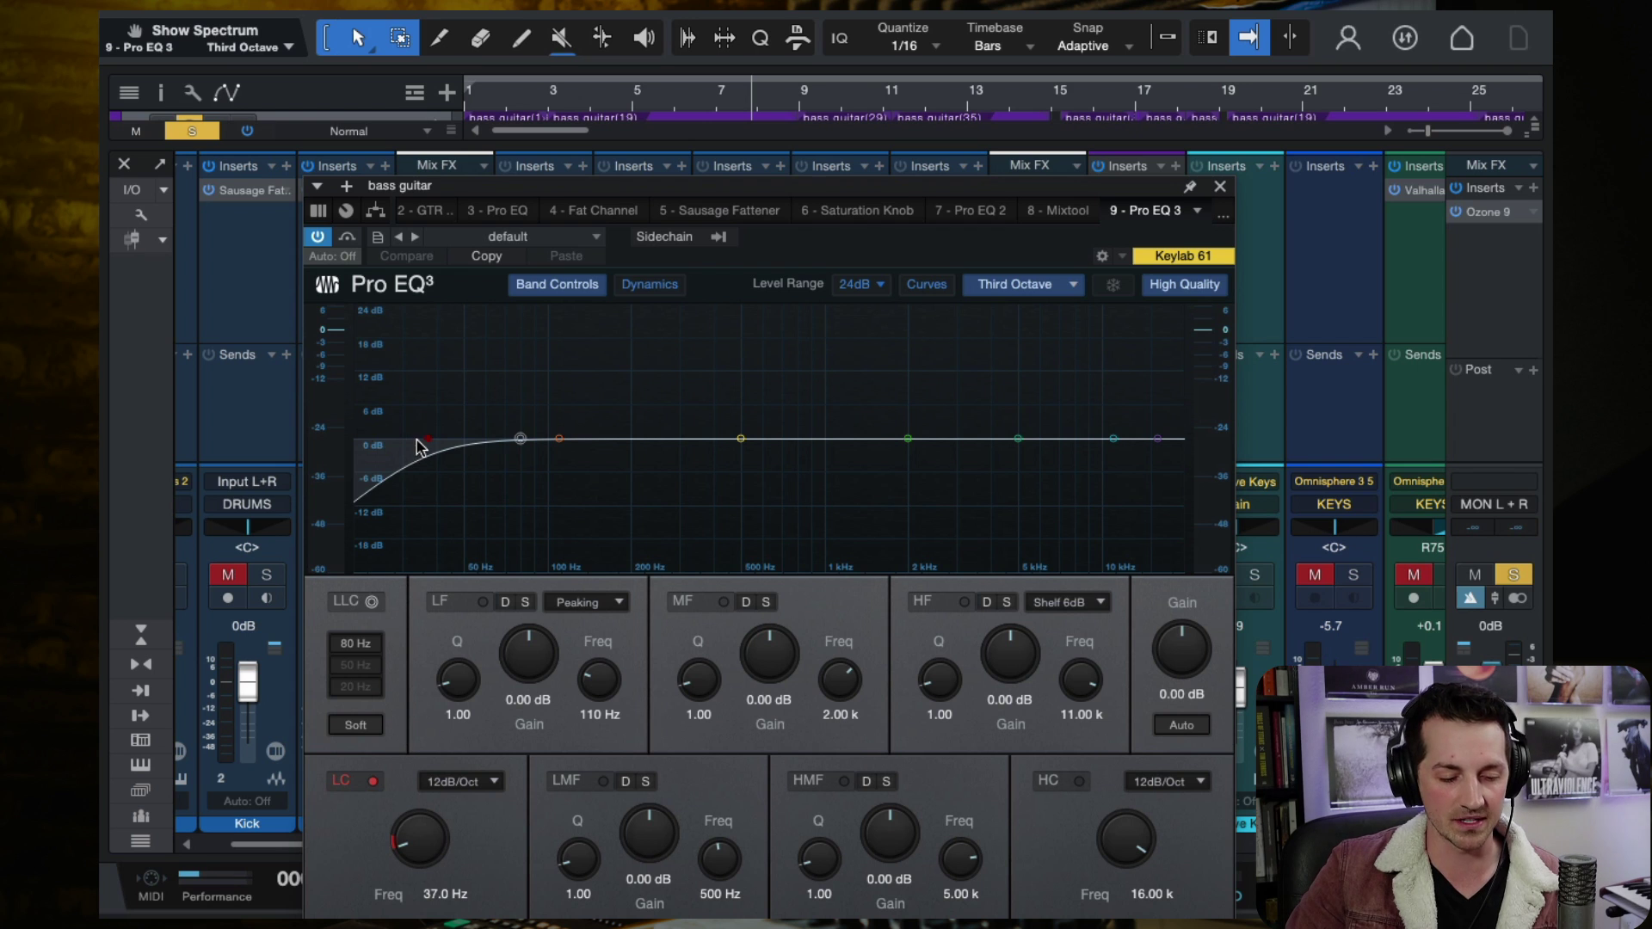
double_click(423, 440)
drag(1110, 440, 783, 378)
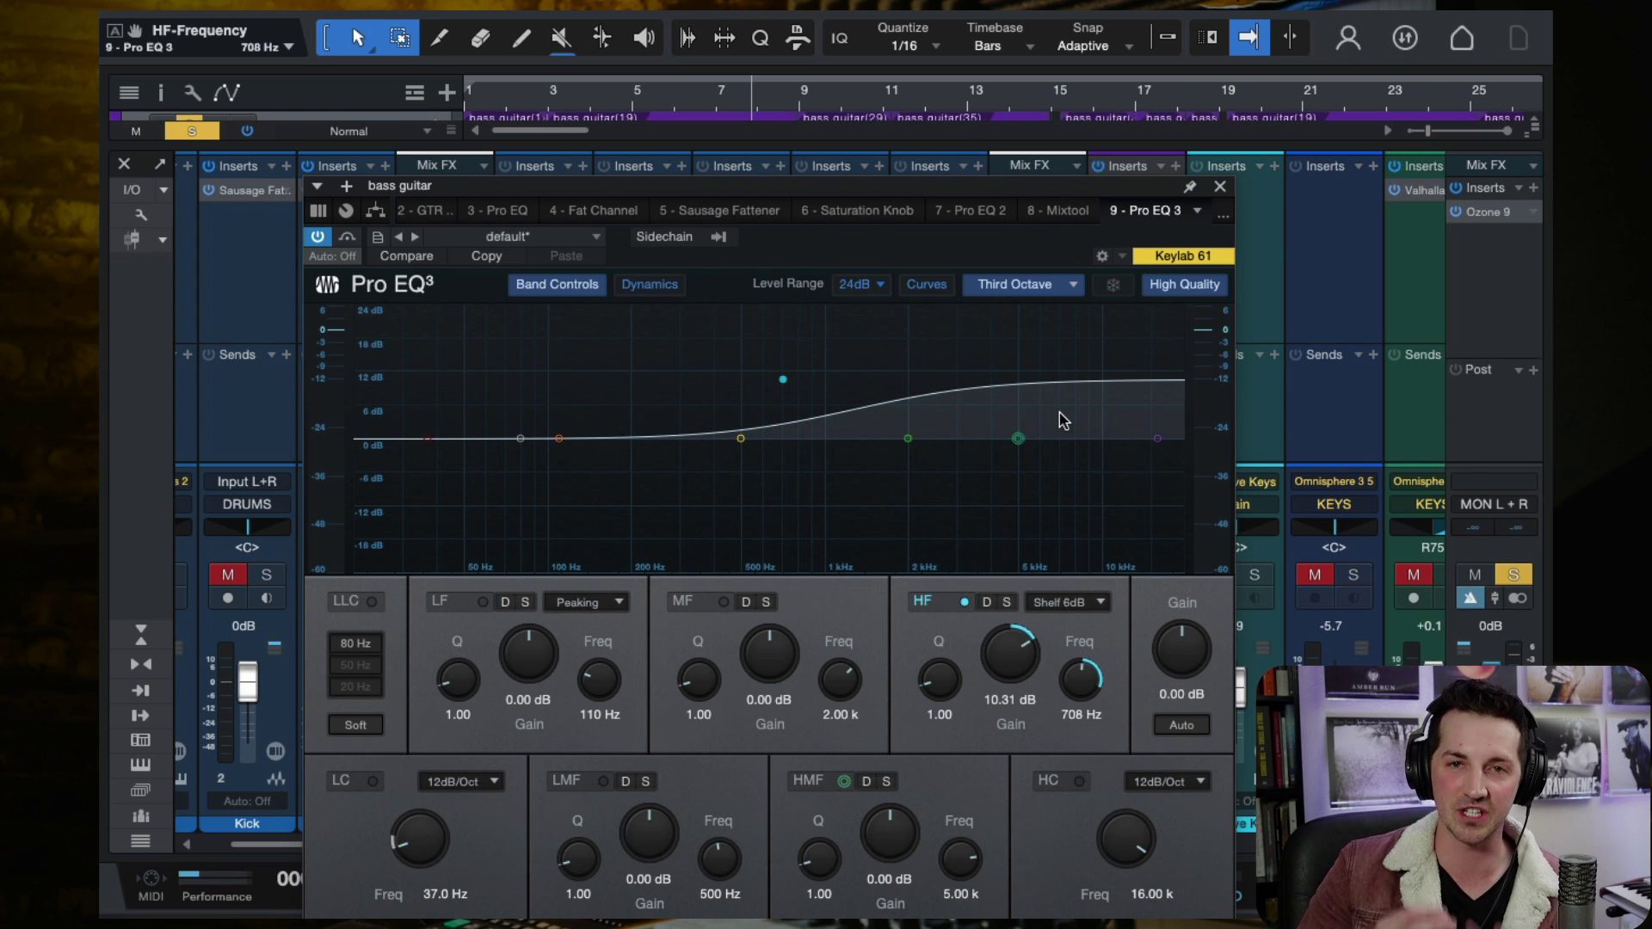
key(Escape)
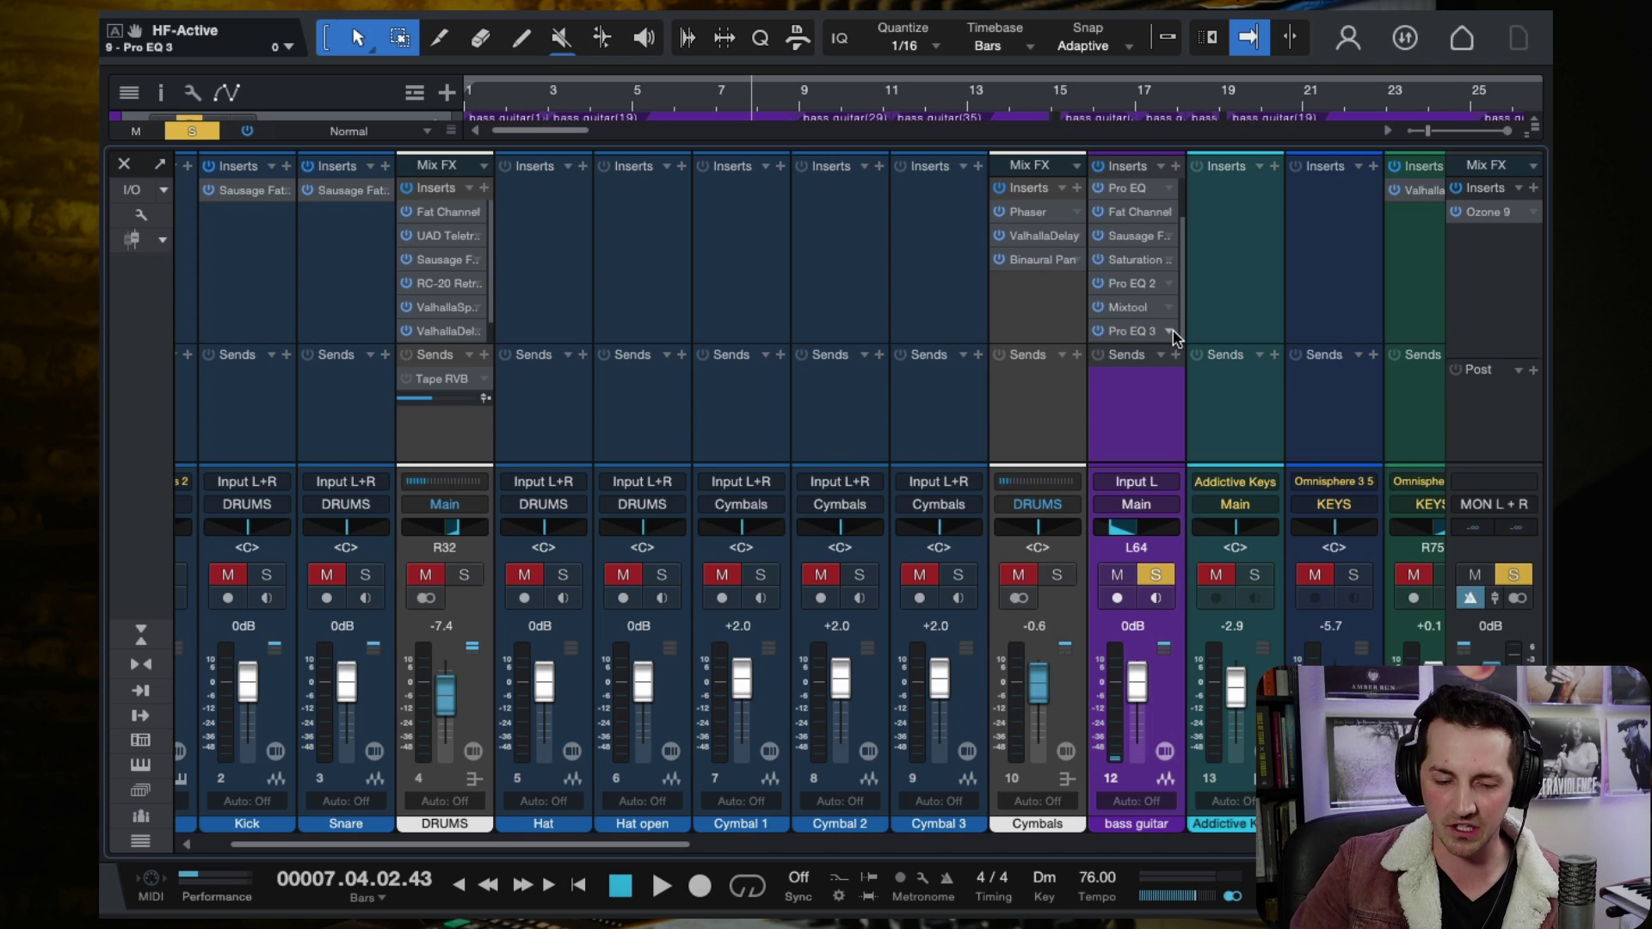
Remove the Pro EQ 3 insert from the bass guitar track.
click(1174, 333)
click(1247, 572)
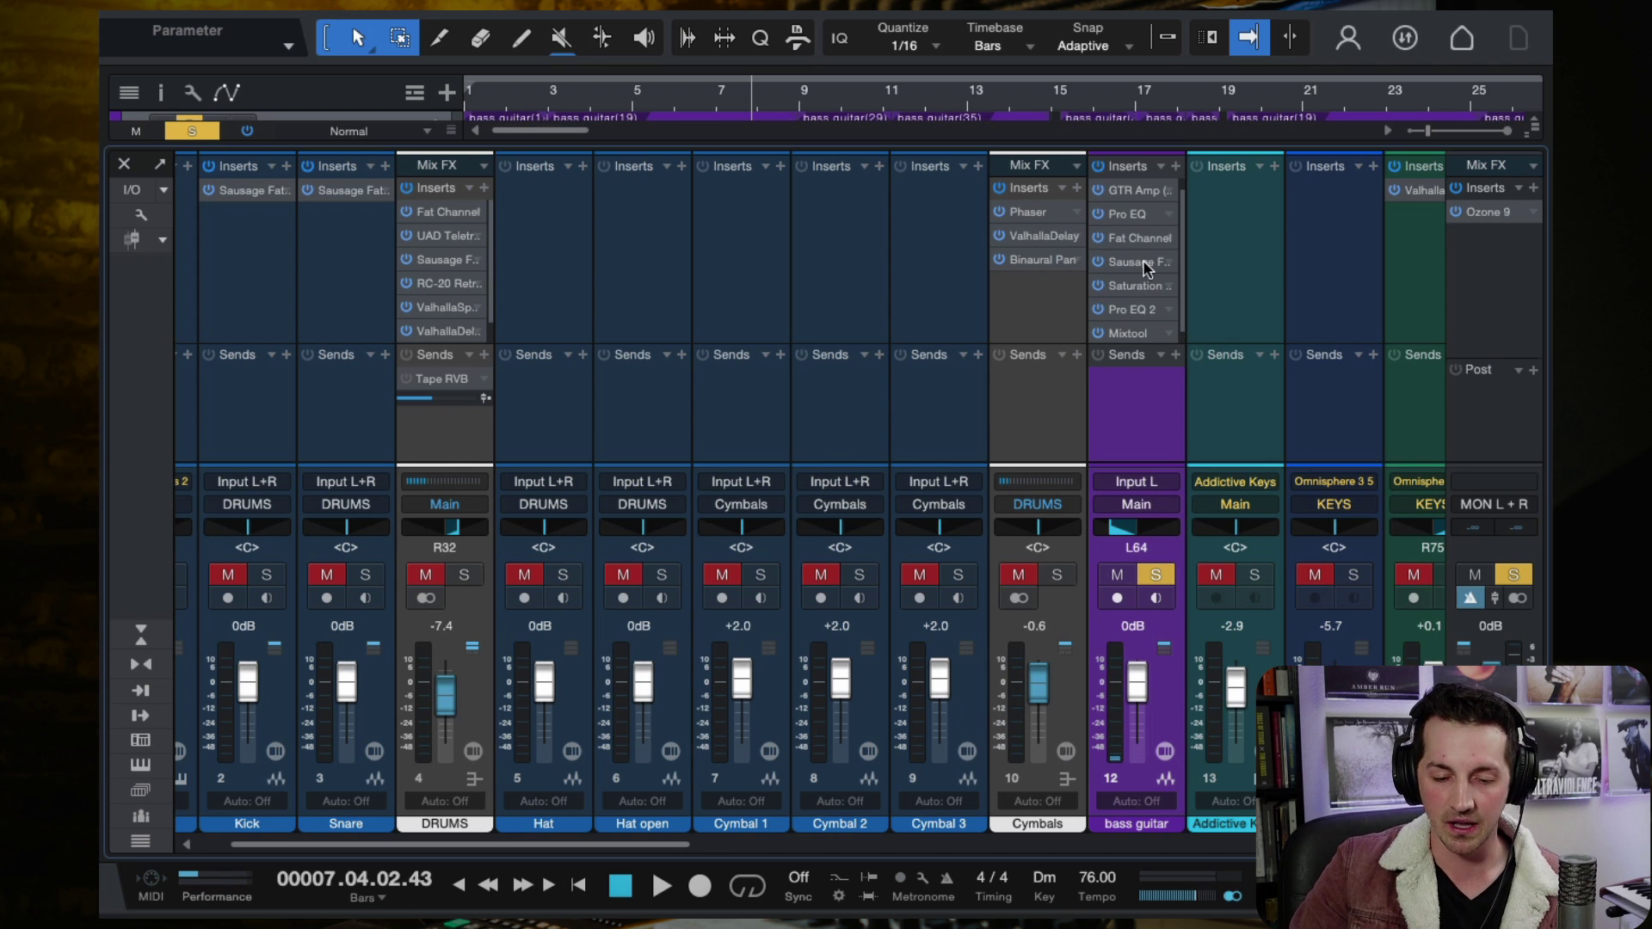
Audition the bass guitar's Sausage Fattener with color at 0% and at 100% during playback, and close its window.
double_click(1144, 262)
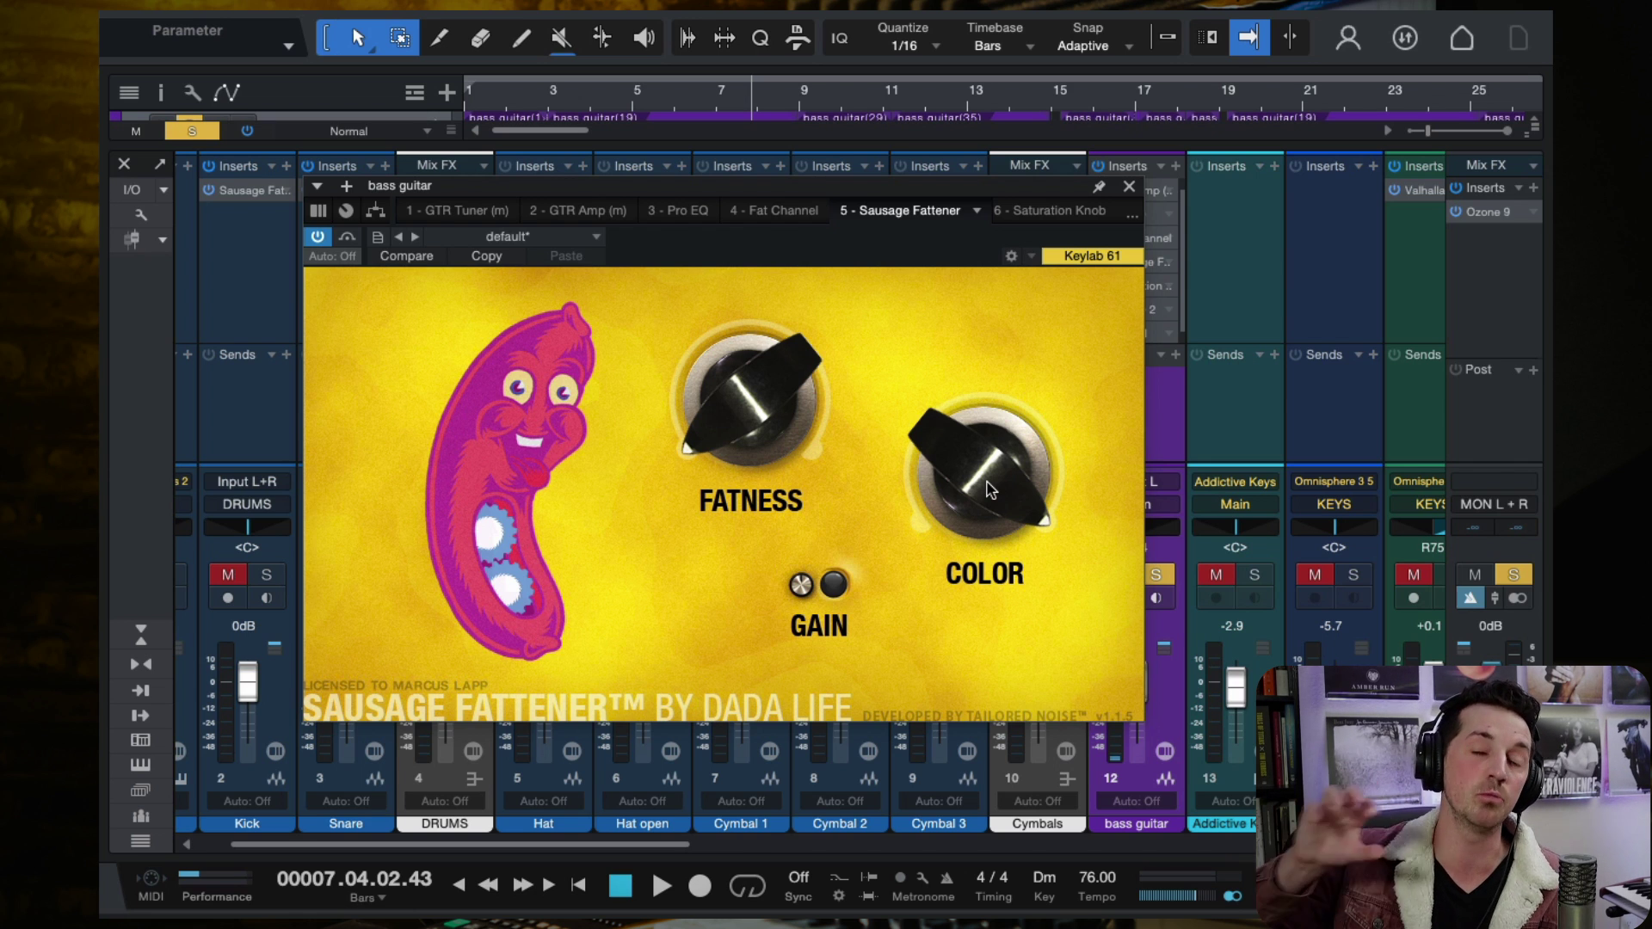
drag(988, 489, 983, 577)
key(space)
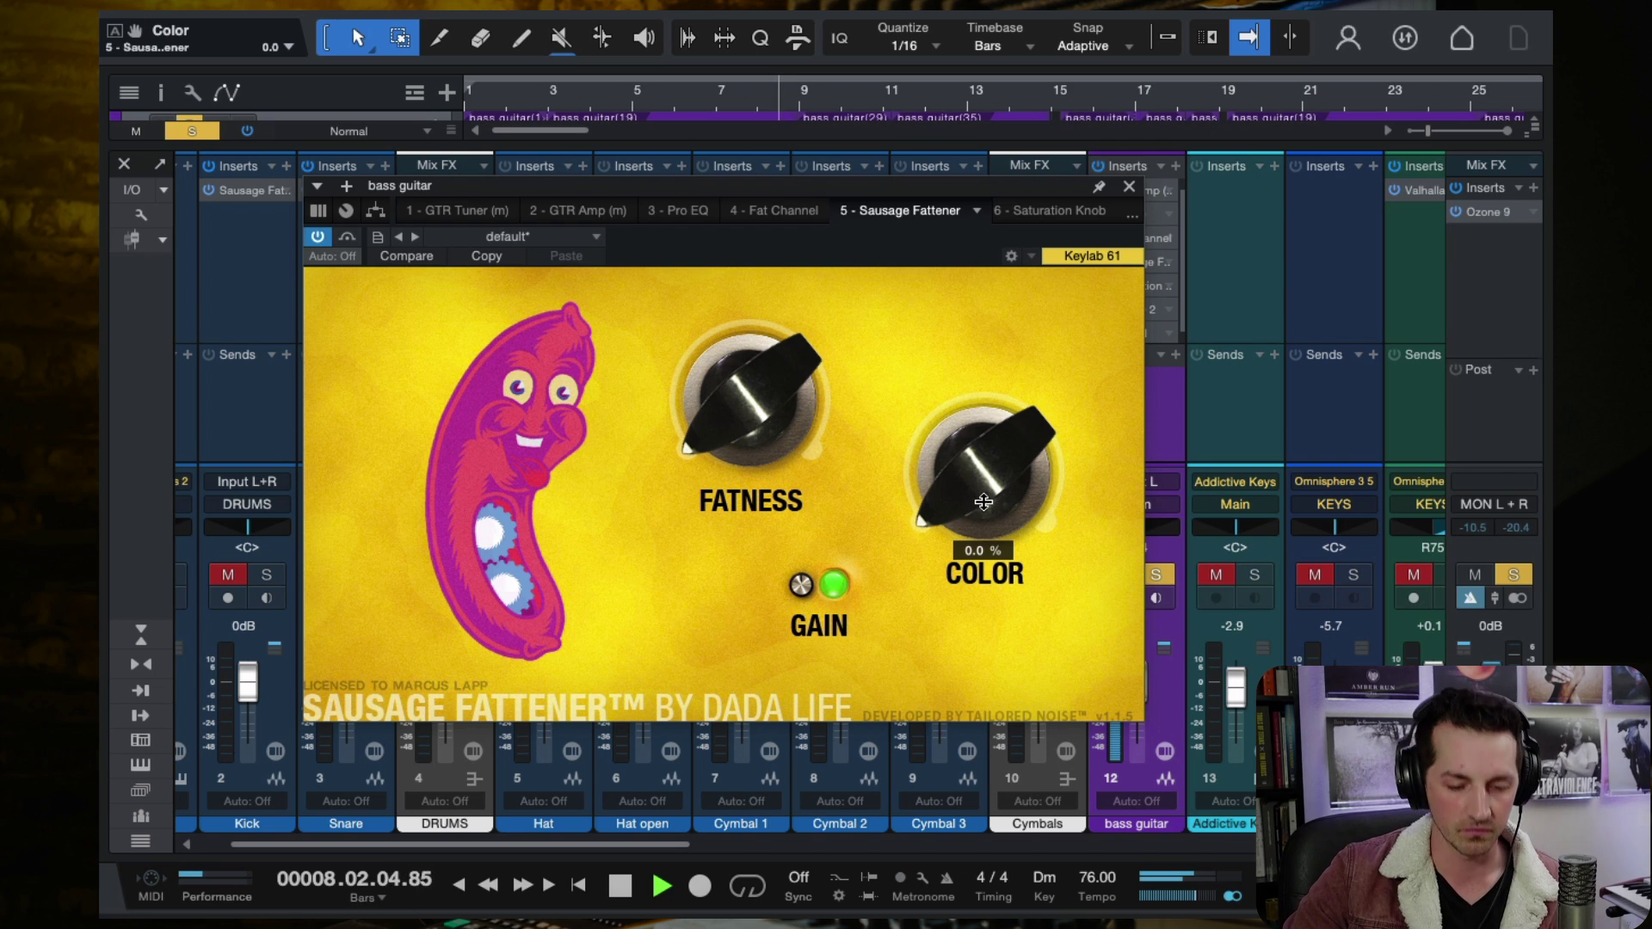
drag(979, 501, 989, 302)
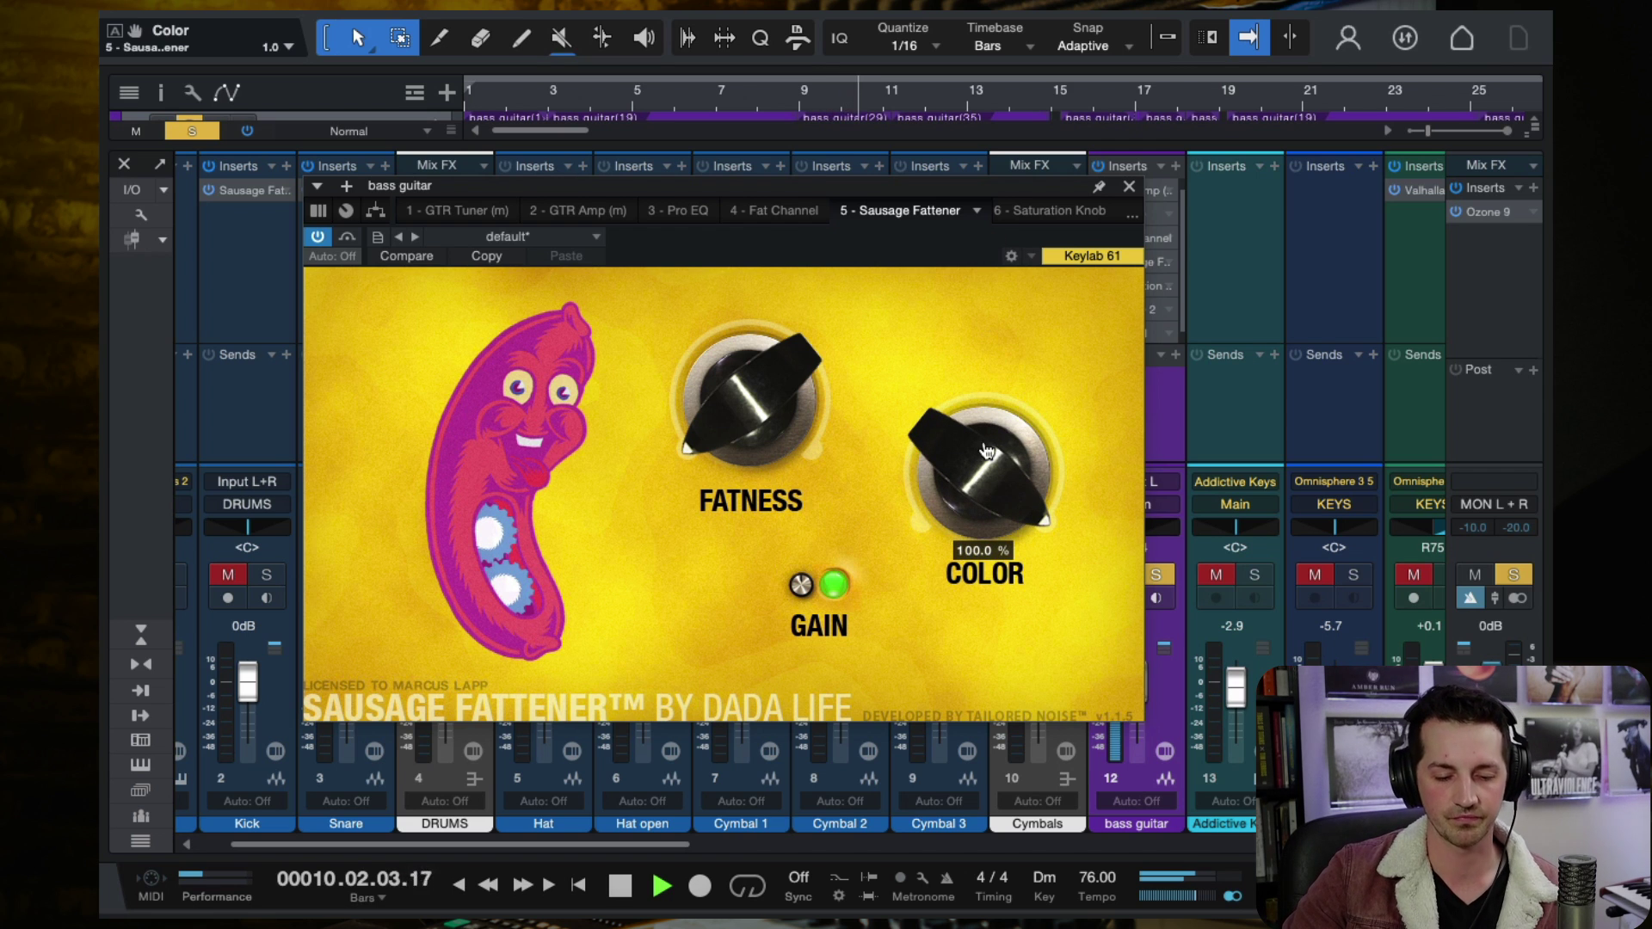
key(space)
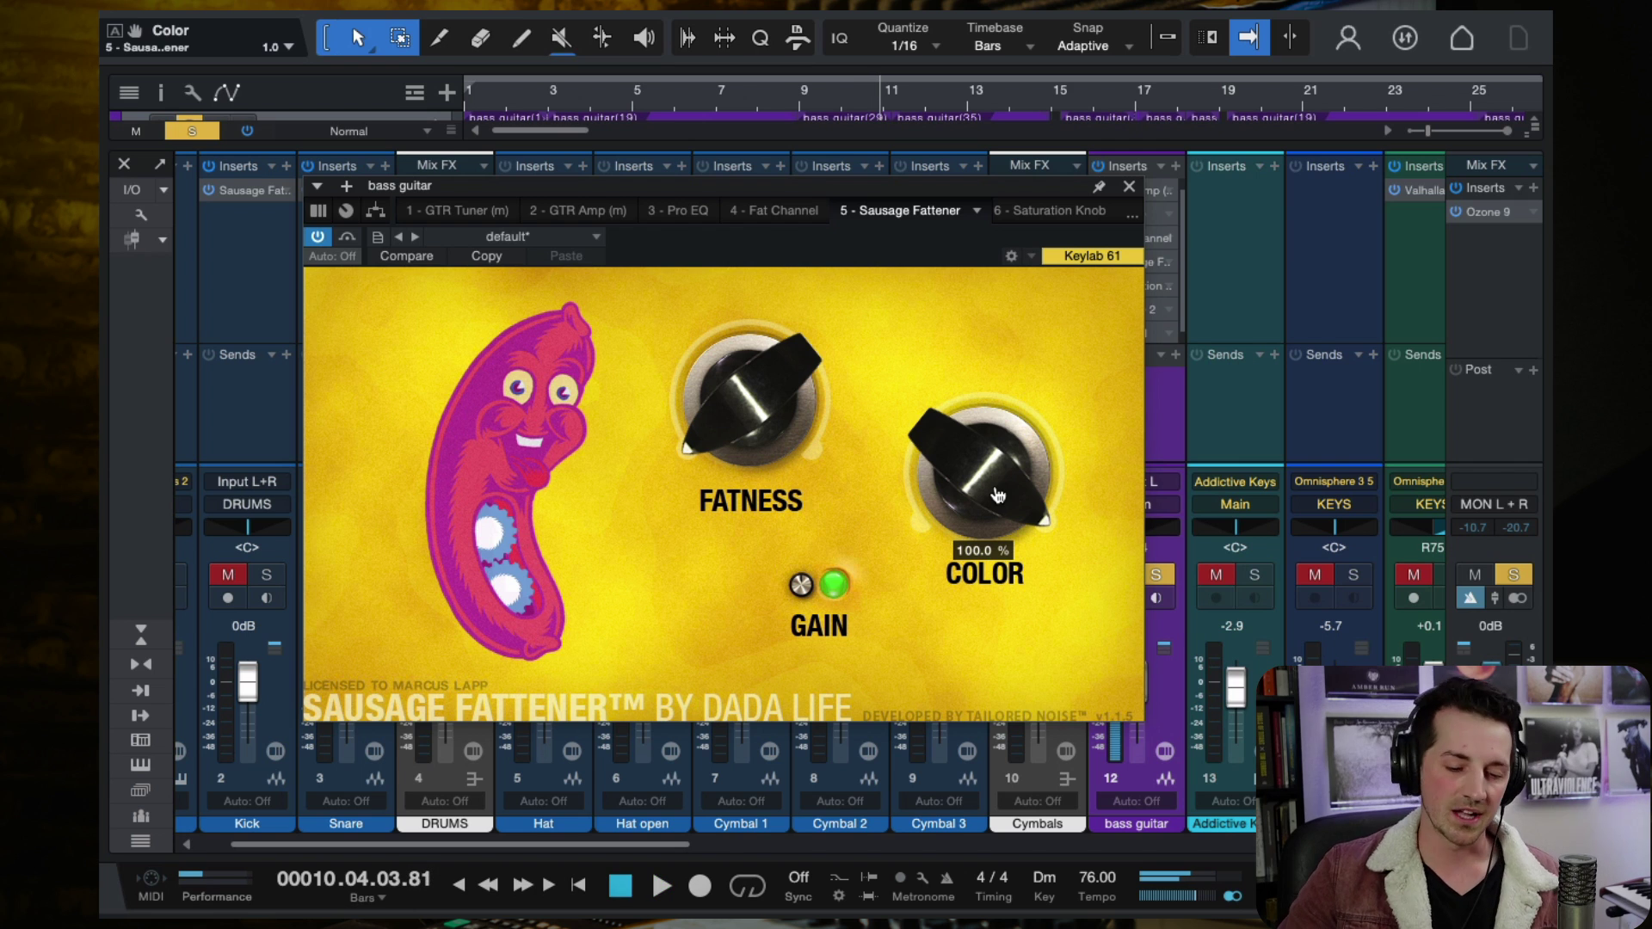
click(1129, 189)
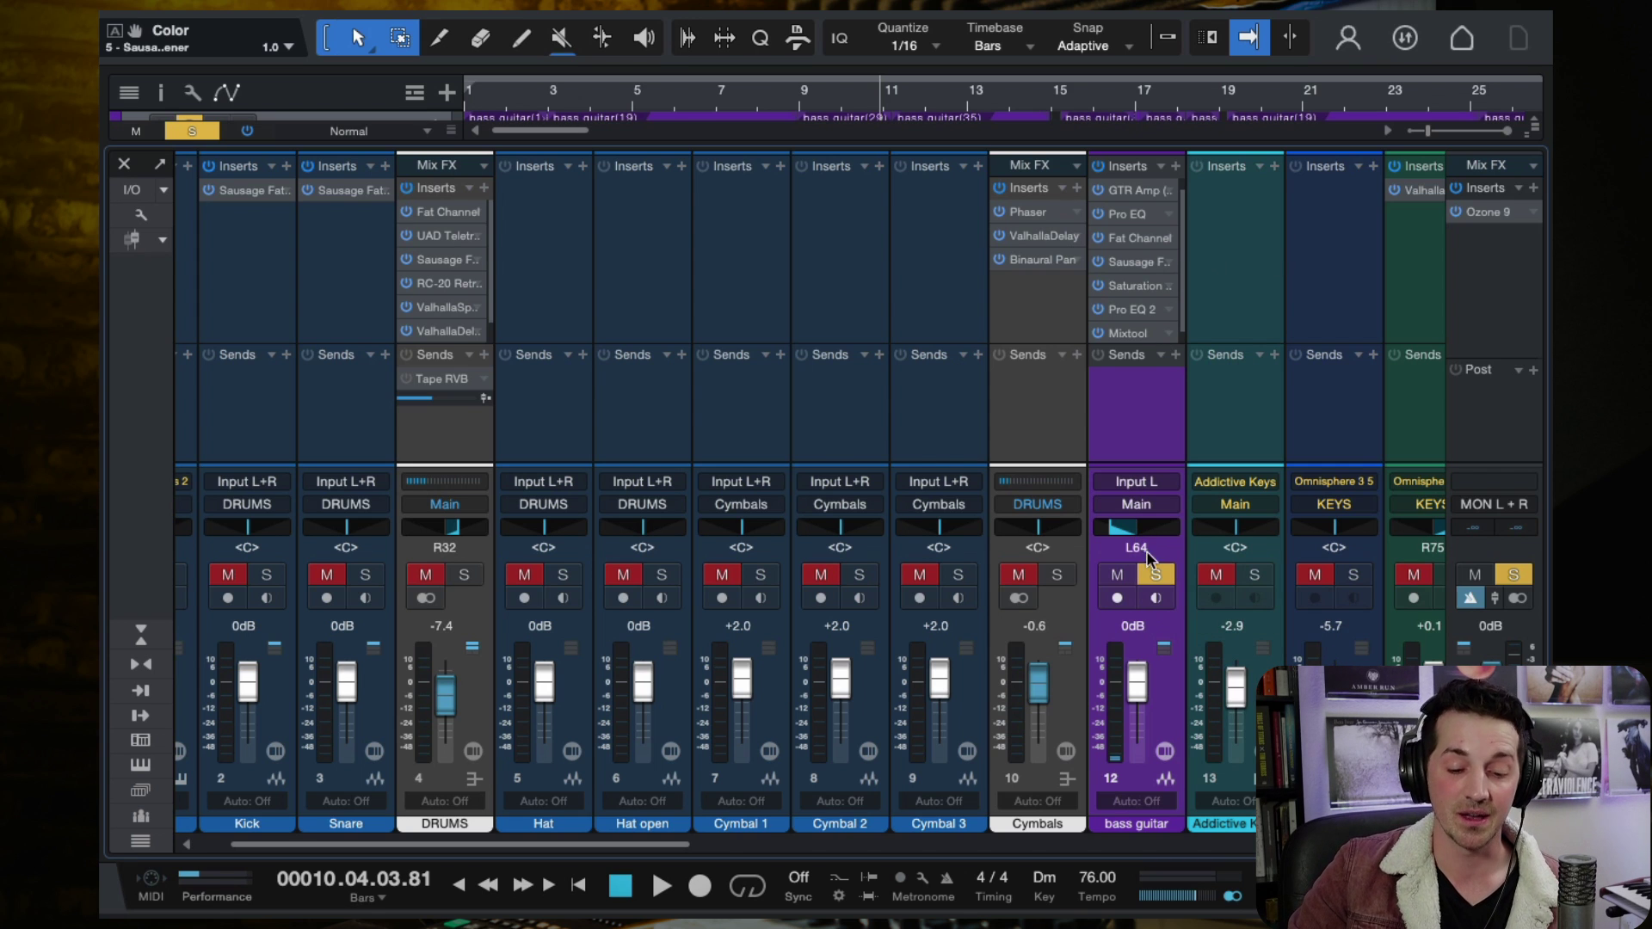
Unsolo the bass guitar, and select and solo the LEAD VOX bus.
click(1155, 574)
scroll(1145, 385, right, 10)
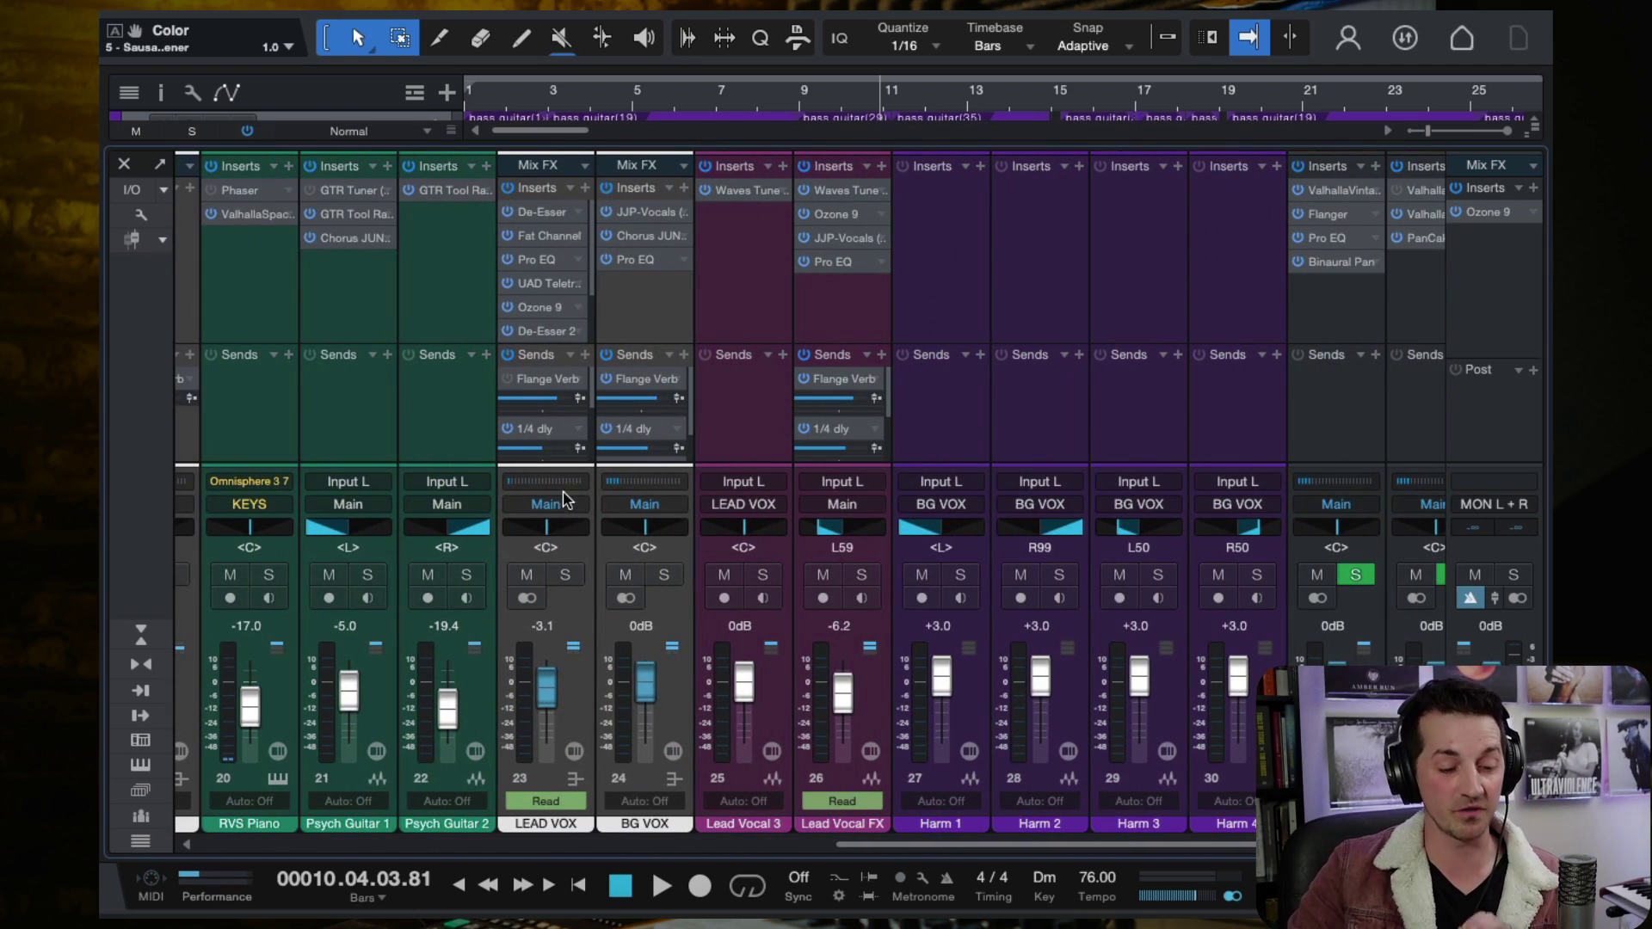
click(586, 701)
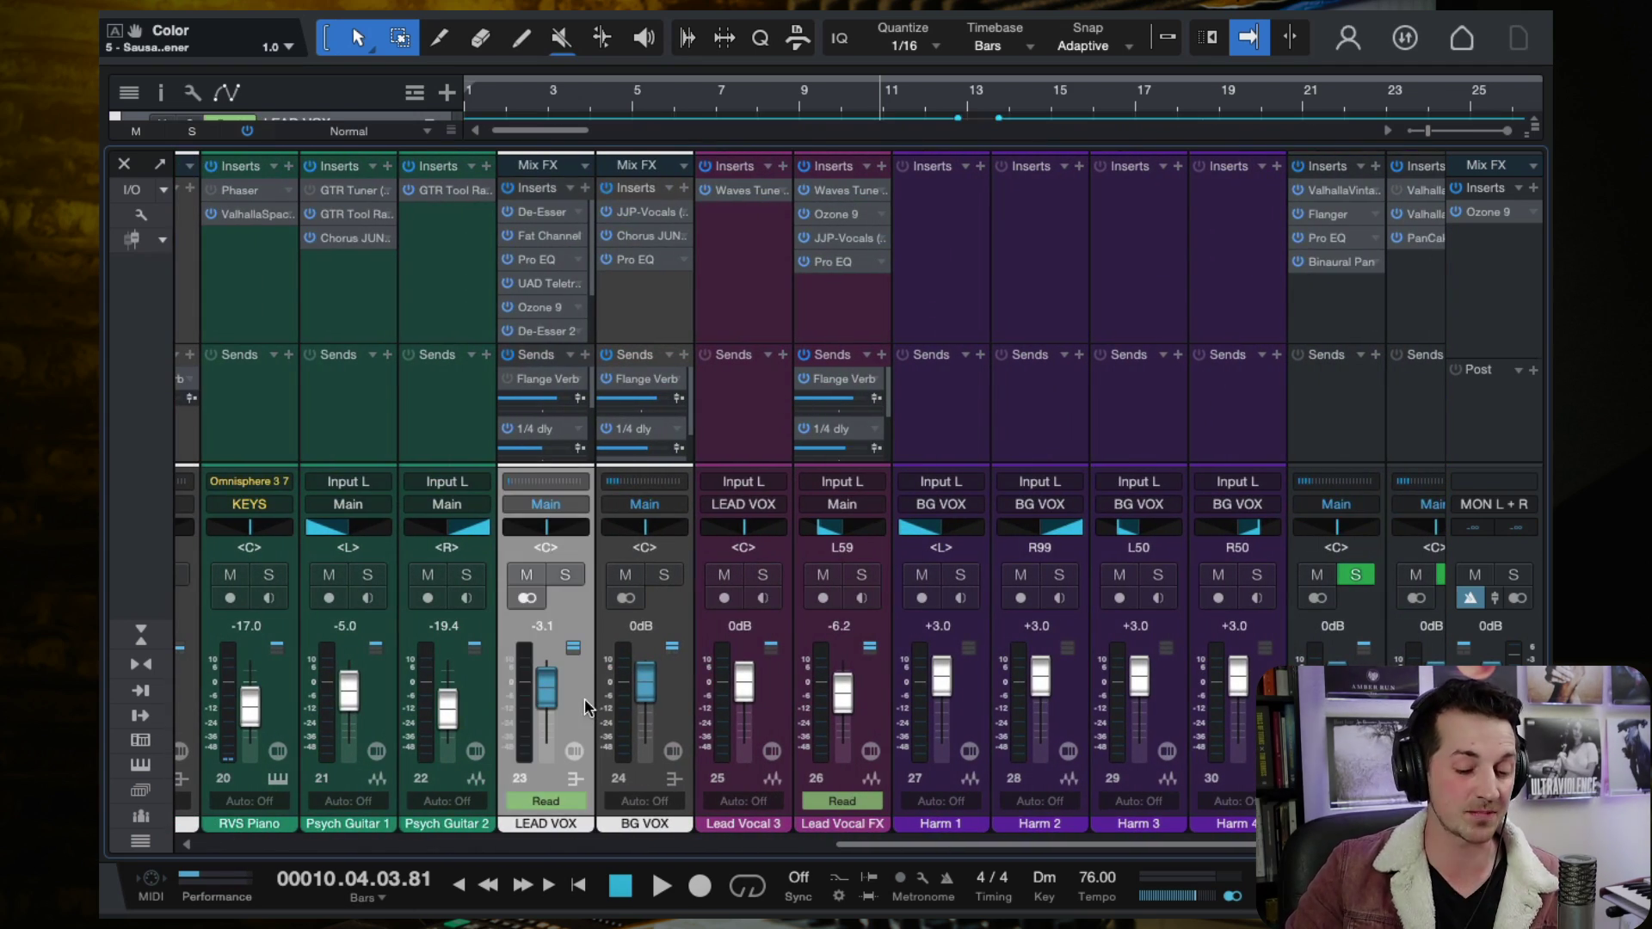
click(565, 575)
Play a short passage of the lead vocal and turn off the LEAD VOX bus's Flange Verb and 1/4 dly sends.
click(729, 99)
scroll(631, 250, left, 10)
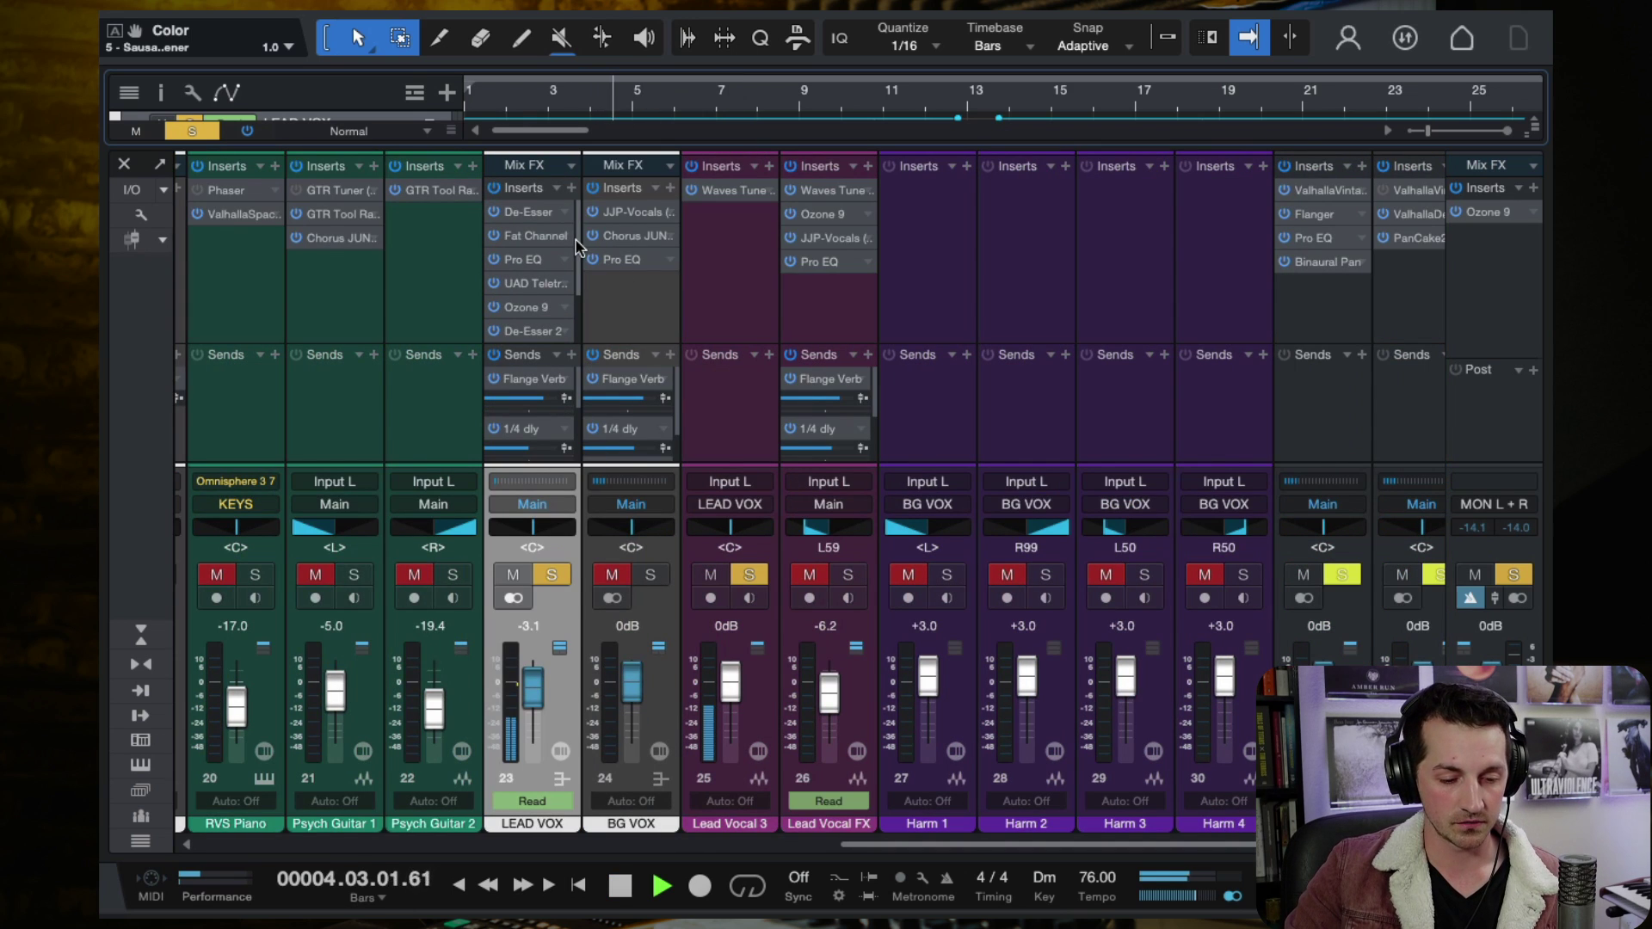
scroll(568, 327, down, 3)
key(space)
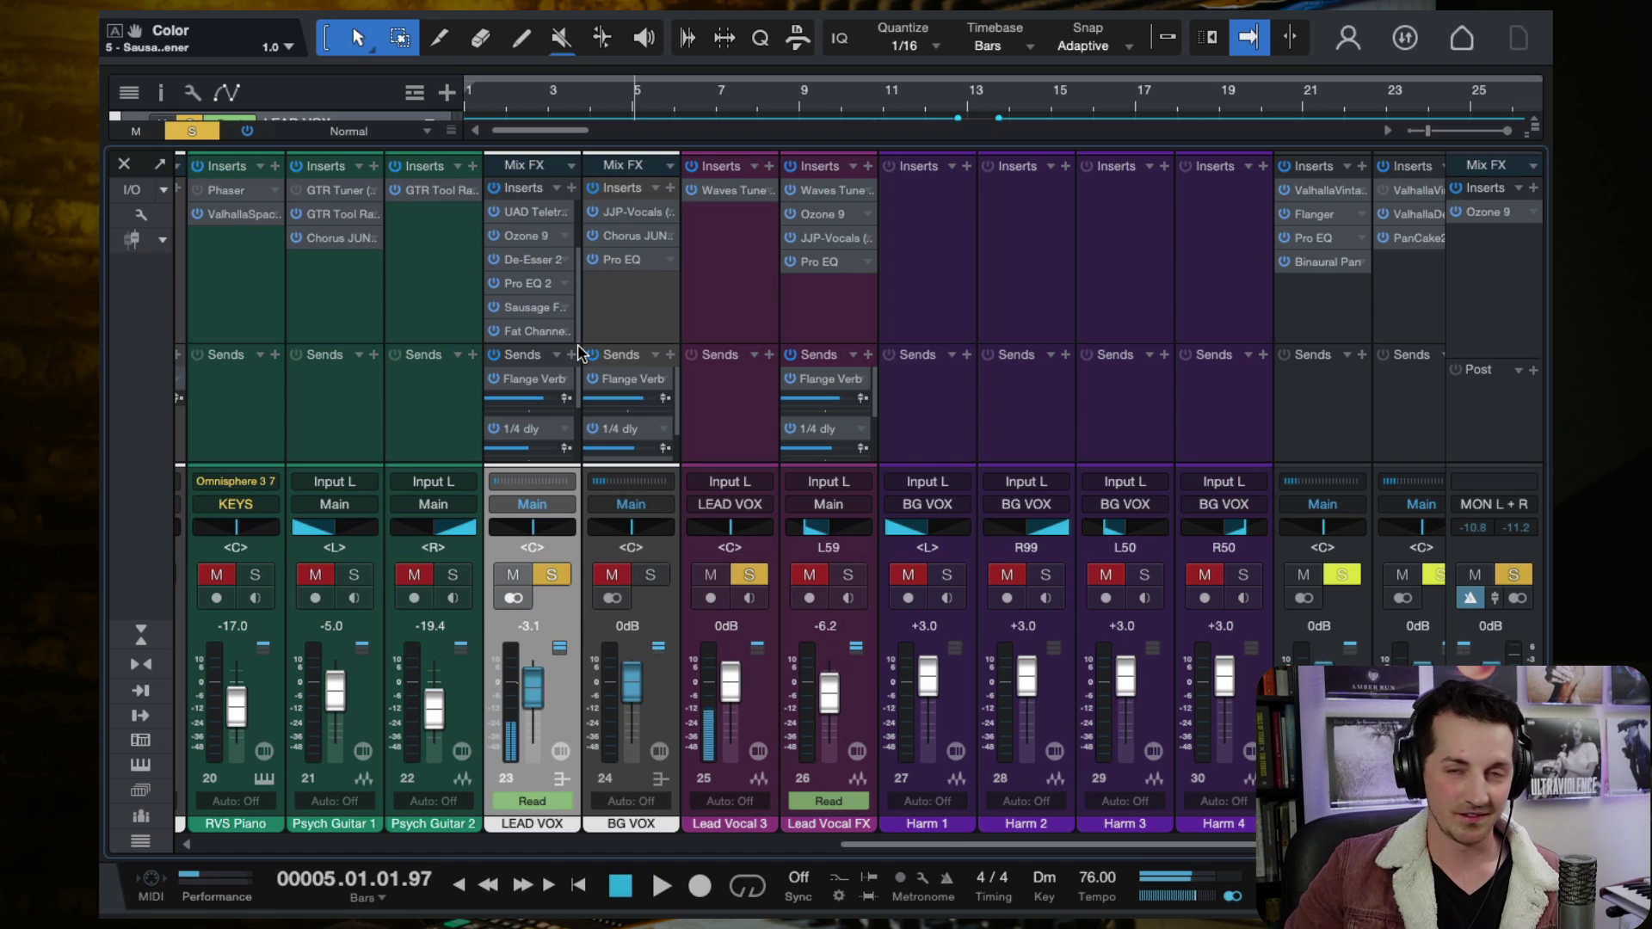
click(494, 378)
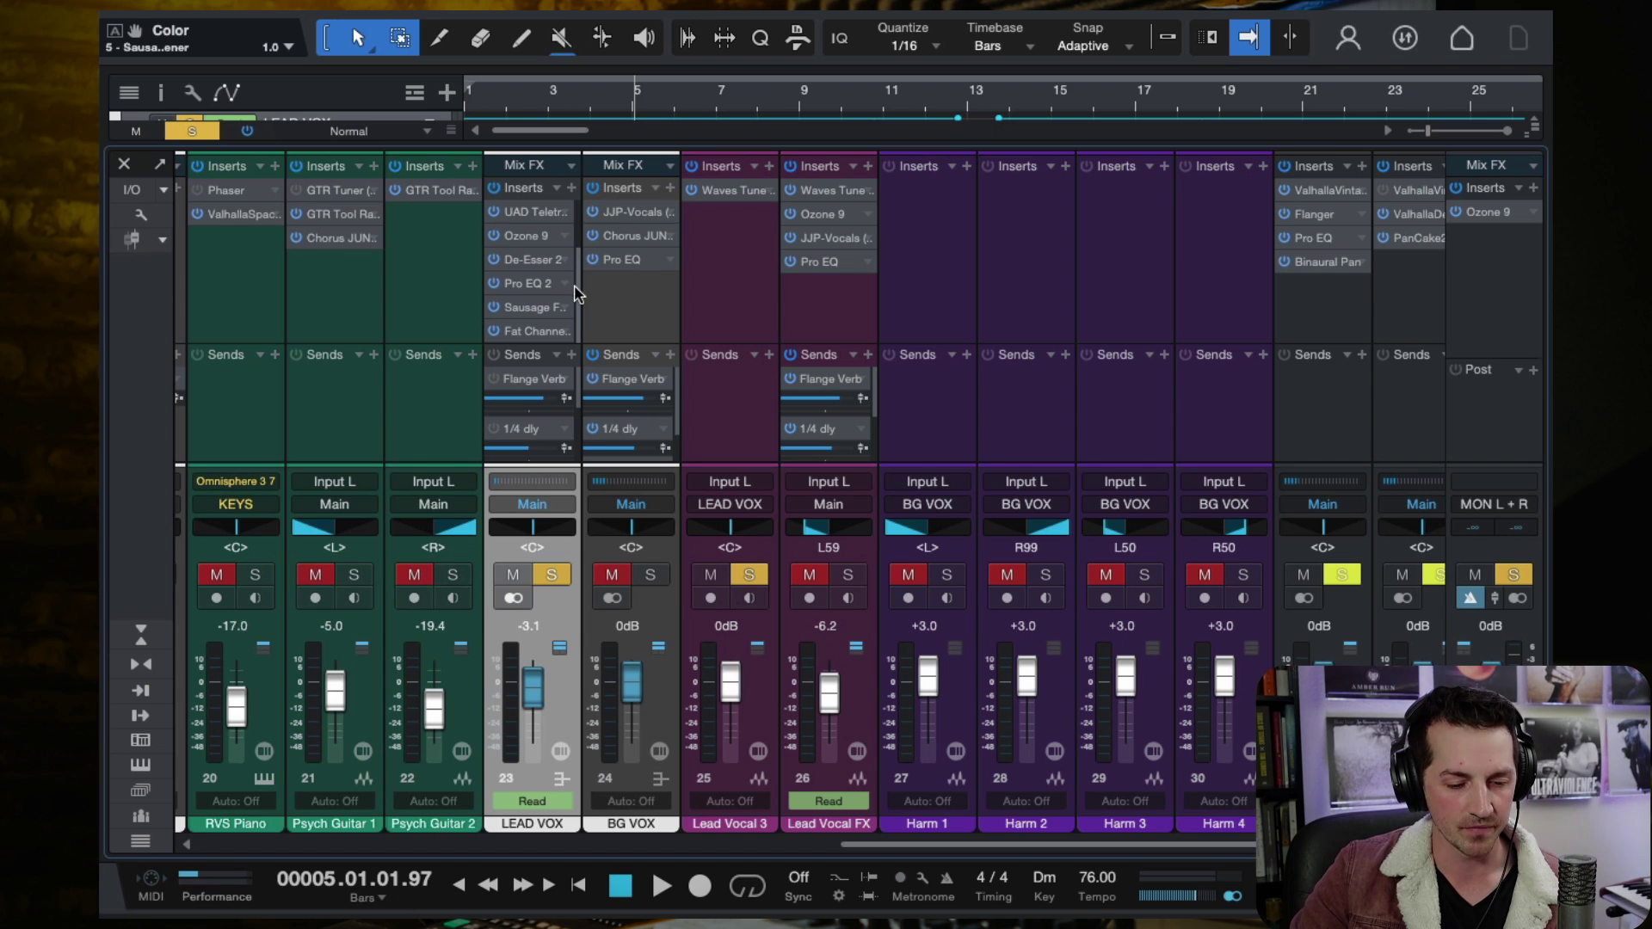
Set the color of the LEAD VOX bus's Sausage Fattener to about 25% and close its window.
click(524, 307)
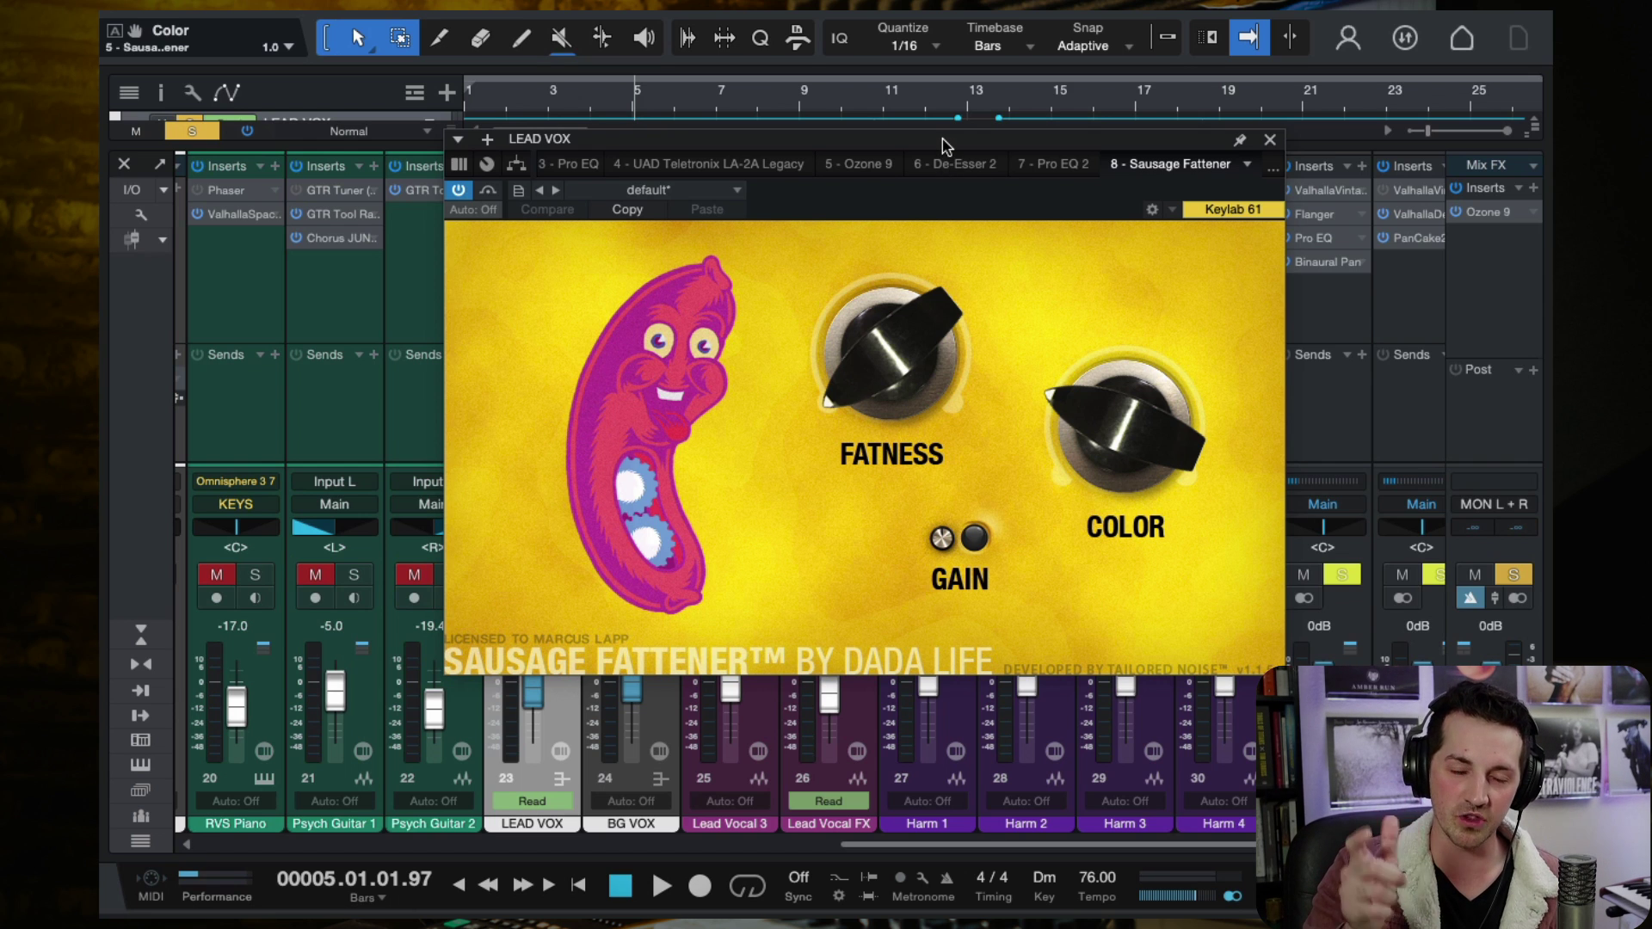
drag(1194, 445, 1021, 405)
click(1270, 140)
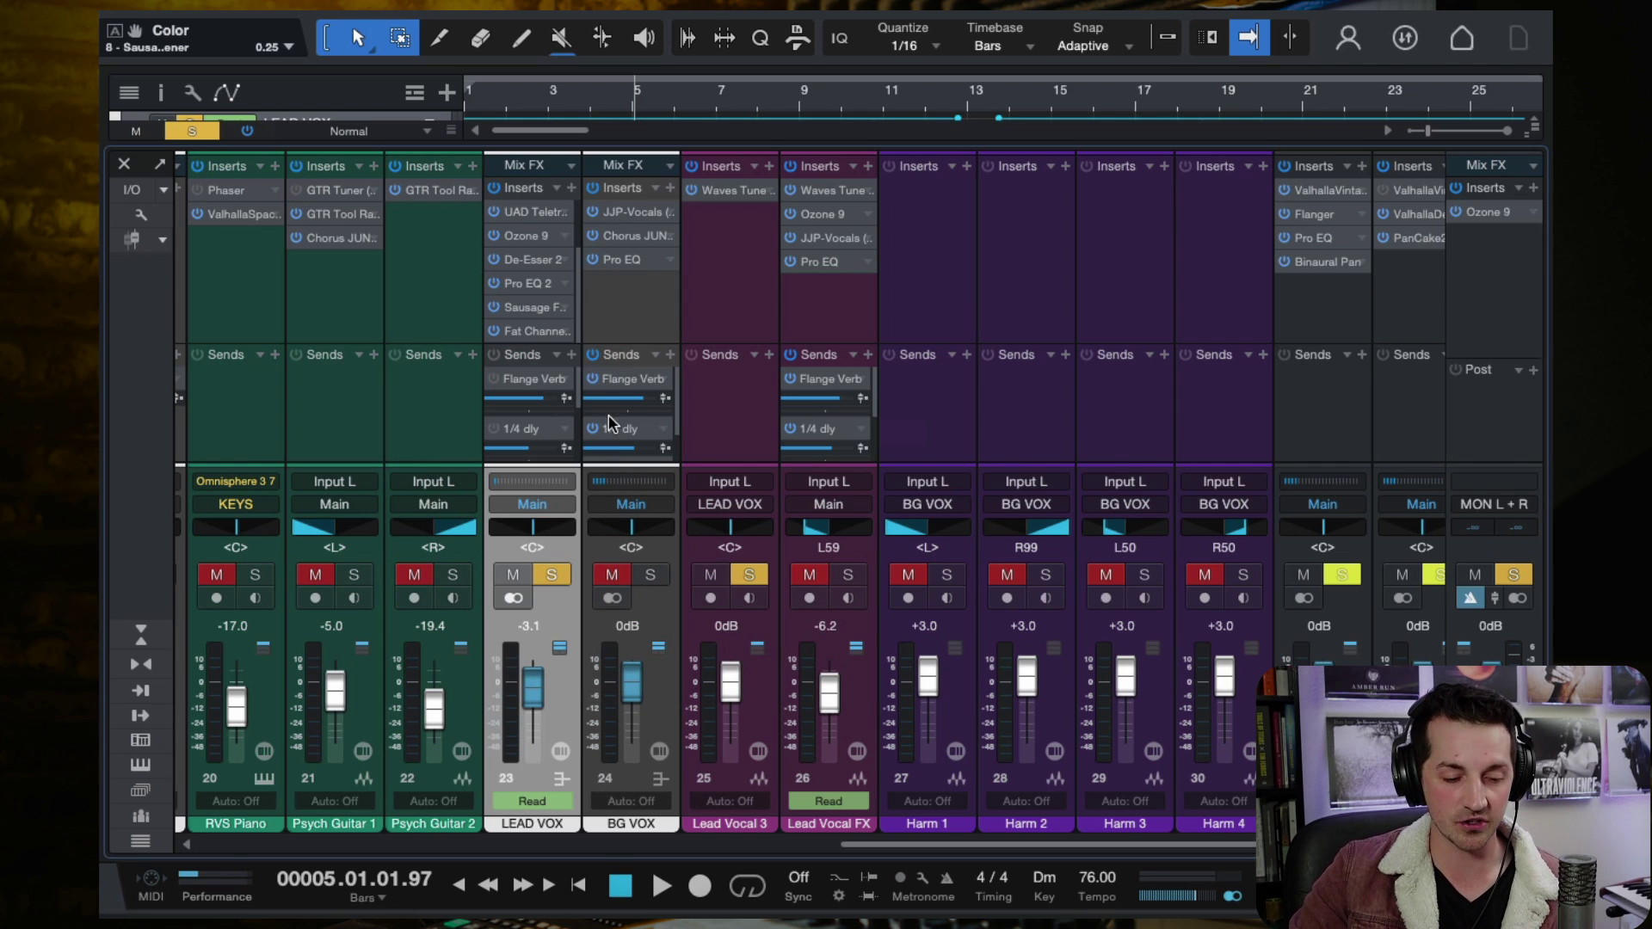
Open the LEAD VOX bus's Sausage Fattener and compare the vocal with the plug-in bypassed and active during playback.
click(523, 308)
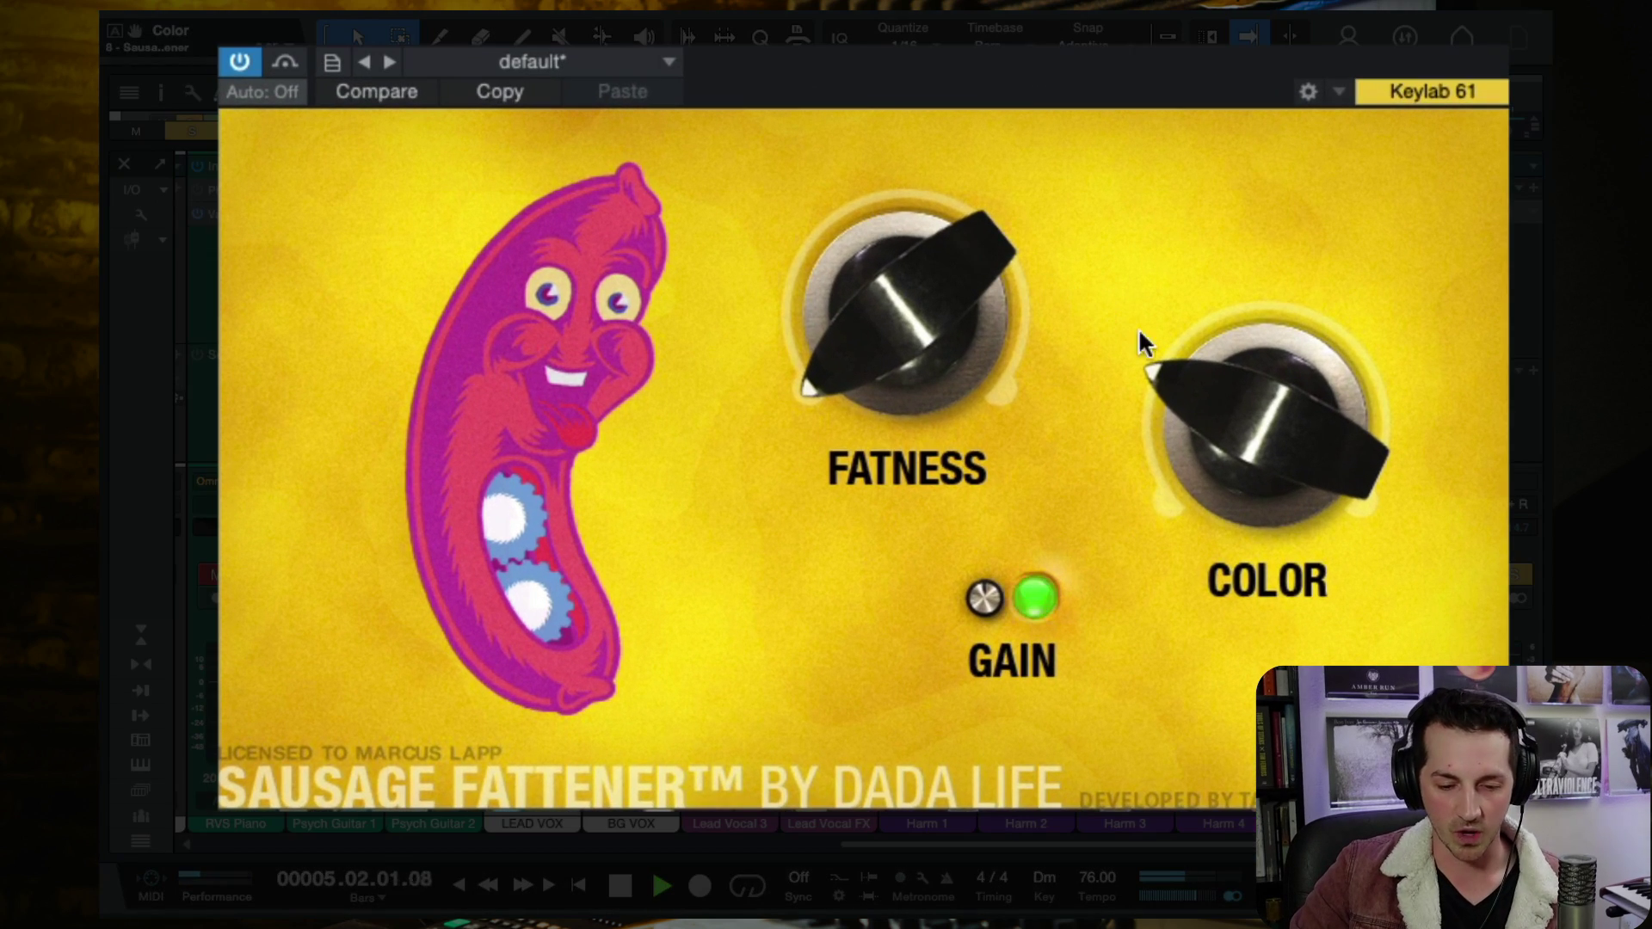
click(239, 64)
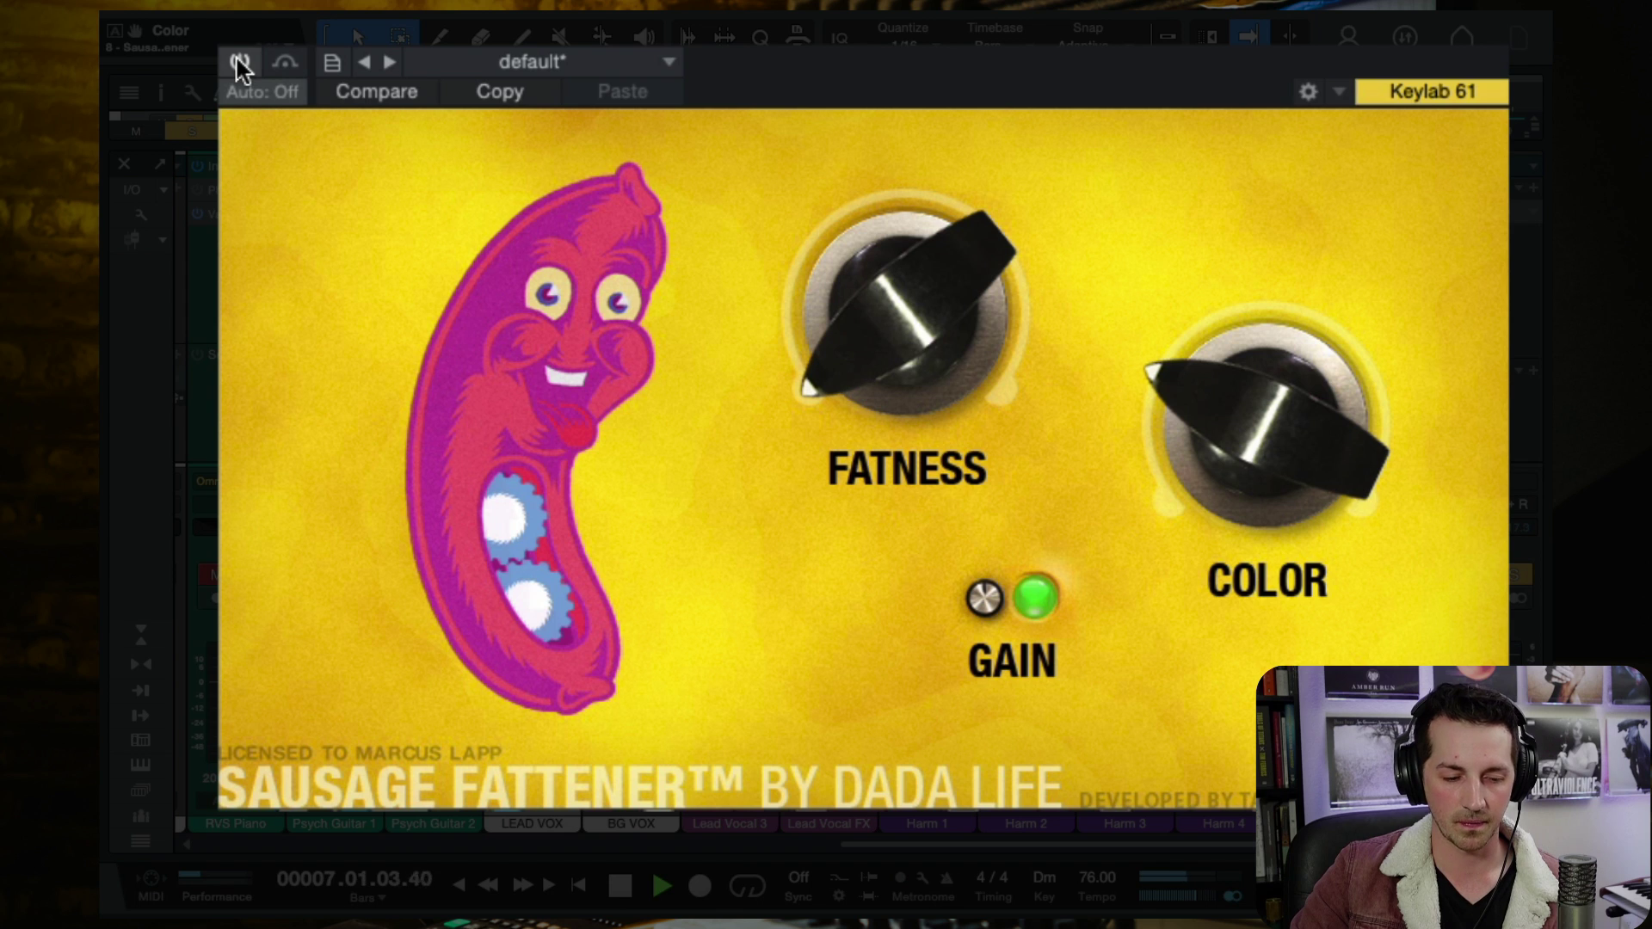
click(238, 60)
Audition the lead vocal with the Sausage Fattener's color at 100%, and stop playback.
drag(1302, 419, 1309, 220)
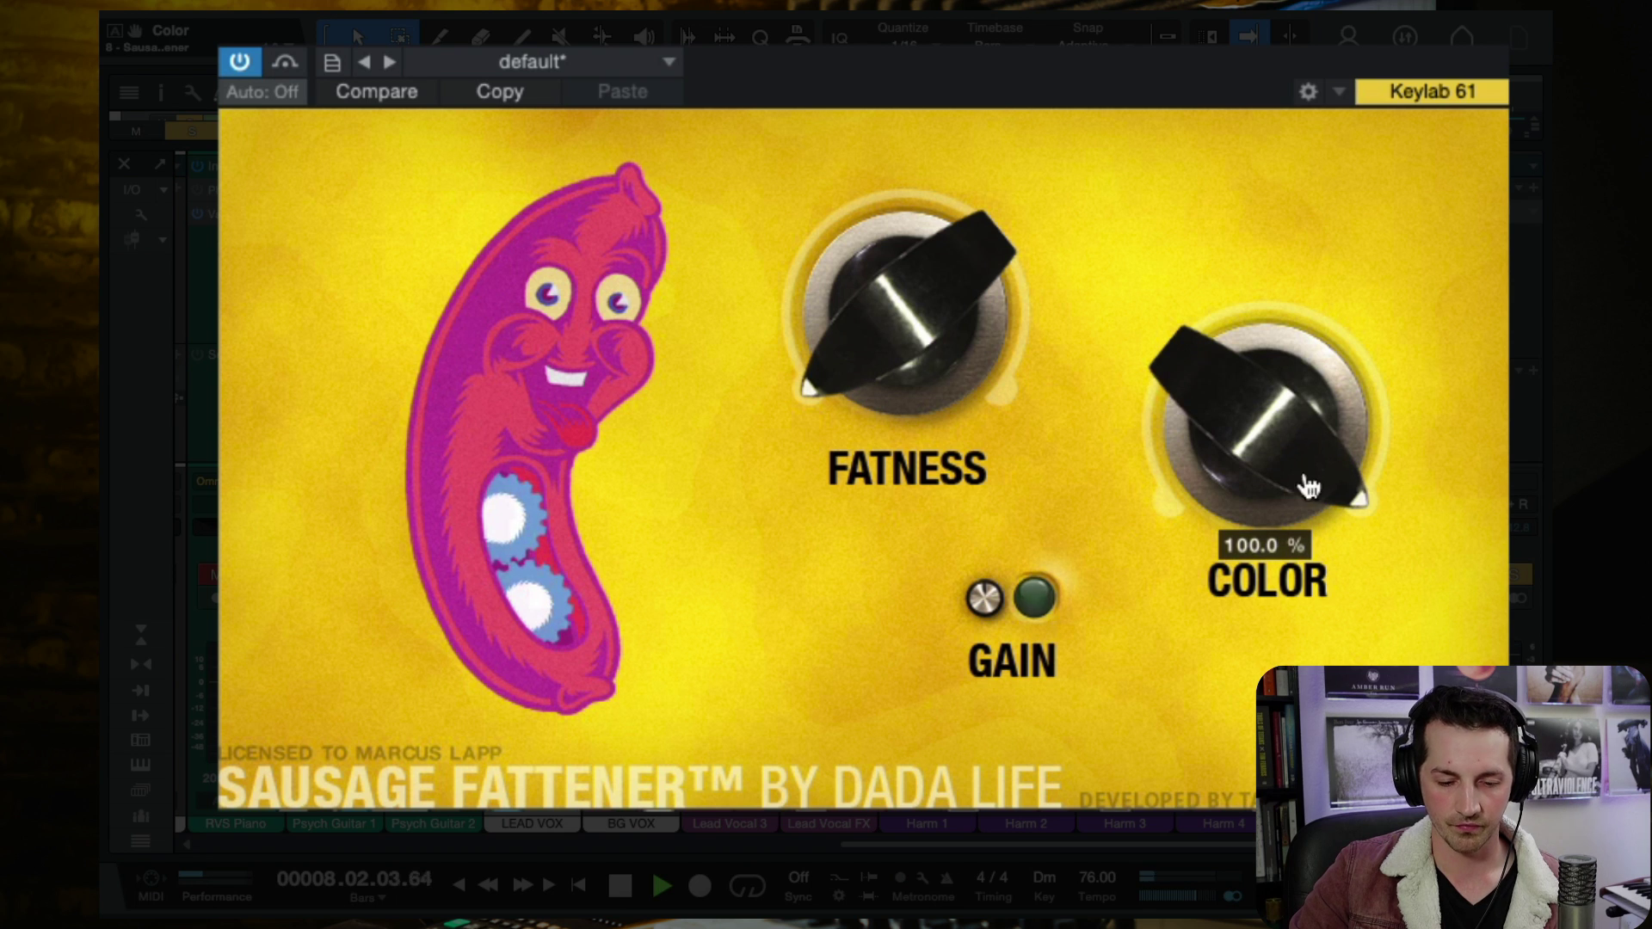
drag(1293, 366, 1294, 525)
key(space)
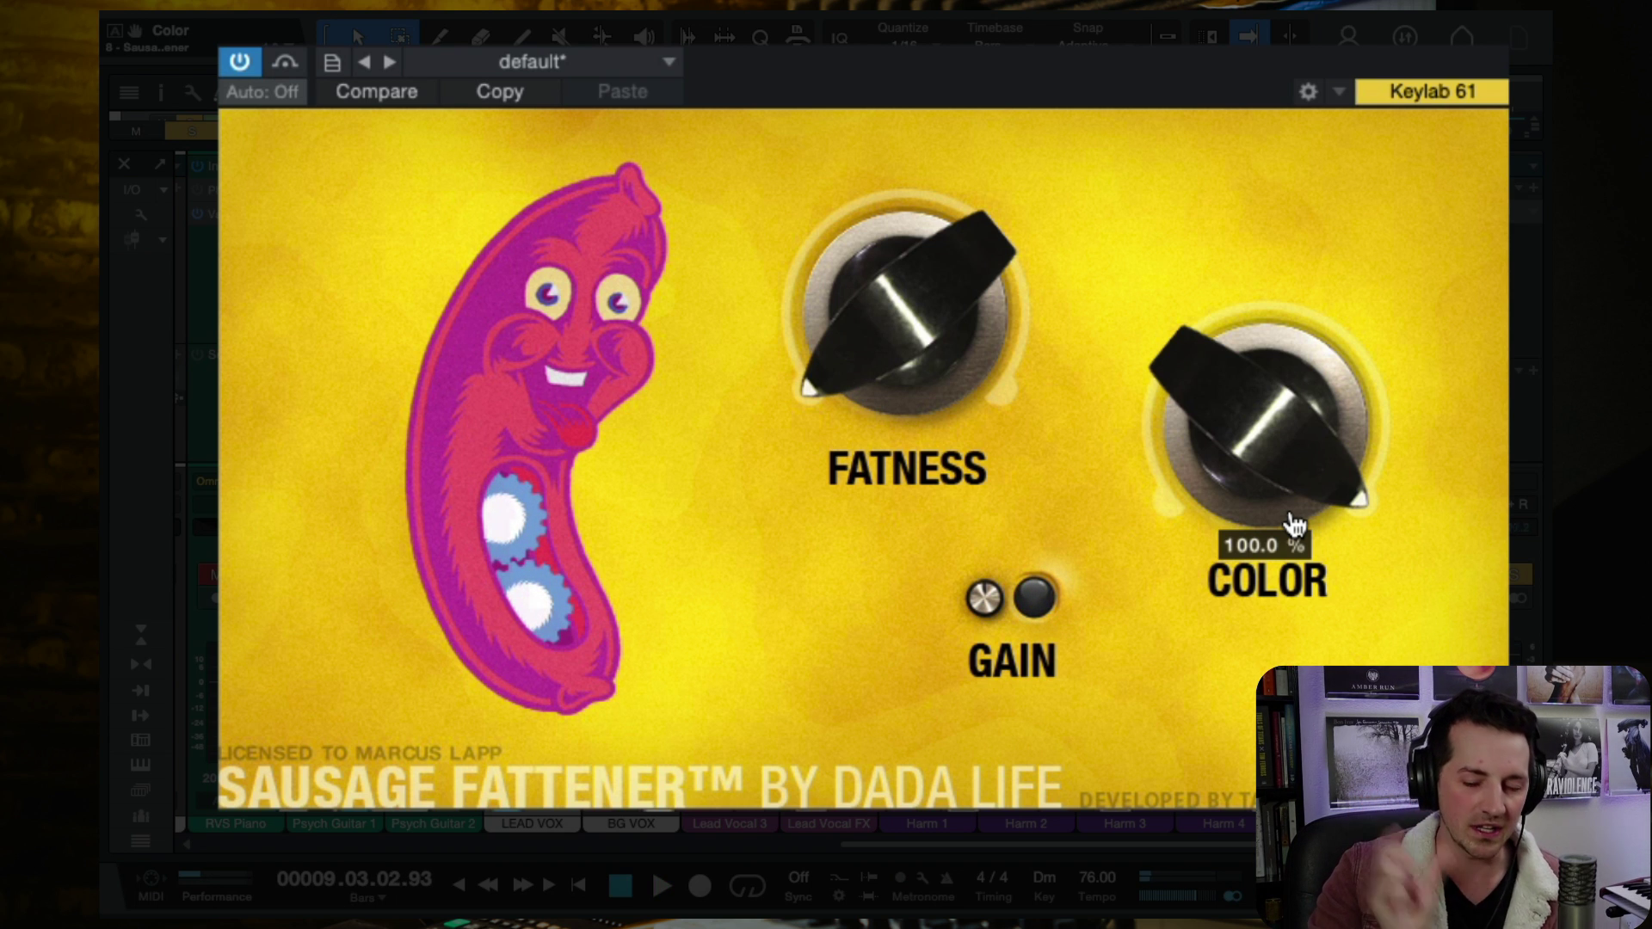
Set the color of the LEAD VOX bus's Sausage Fattener to 19%, audition it briefly, and close its window.
drag(1288, 439, 1253, 486)
key(space)
key(space)
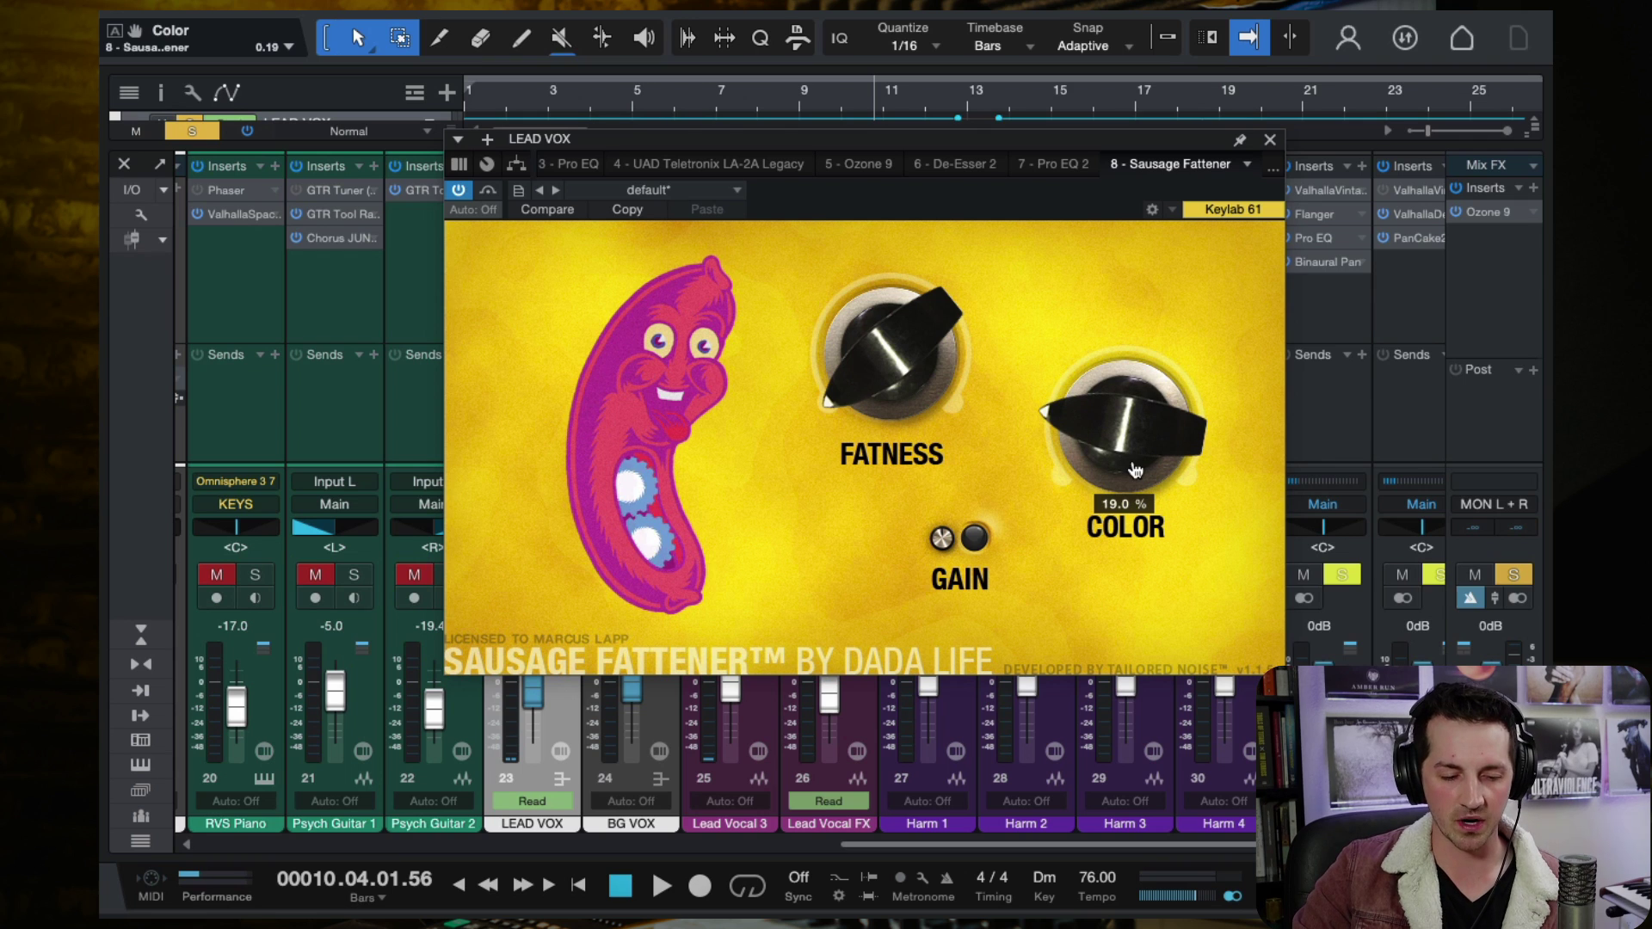
click(459, 190)
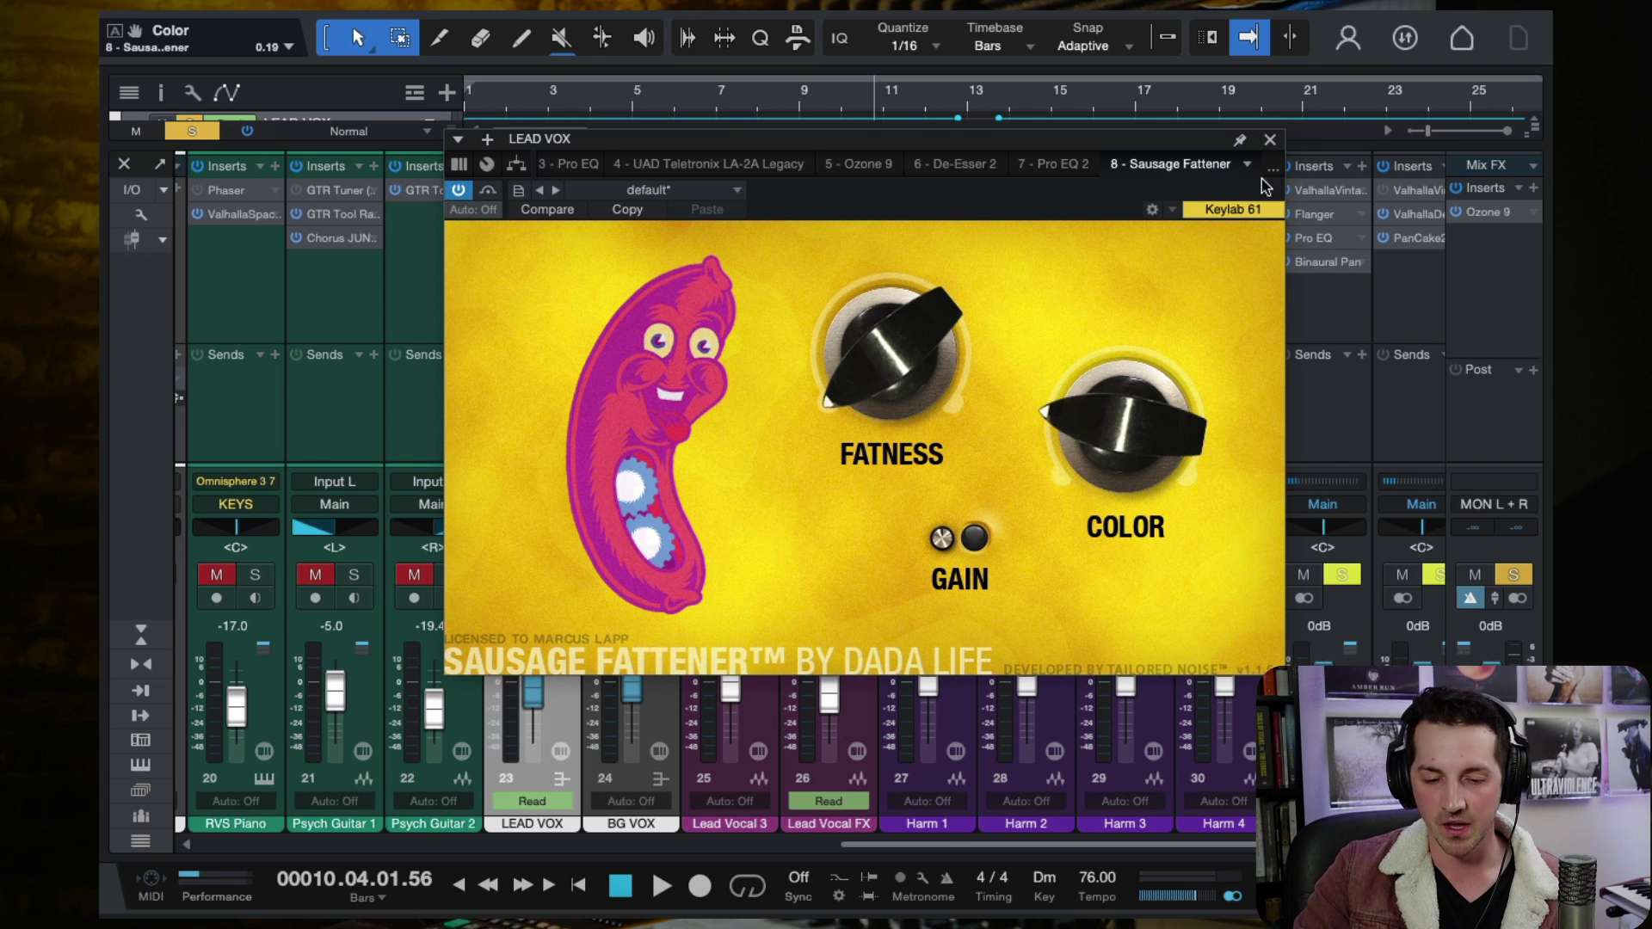
click(1269, 141)
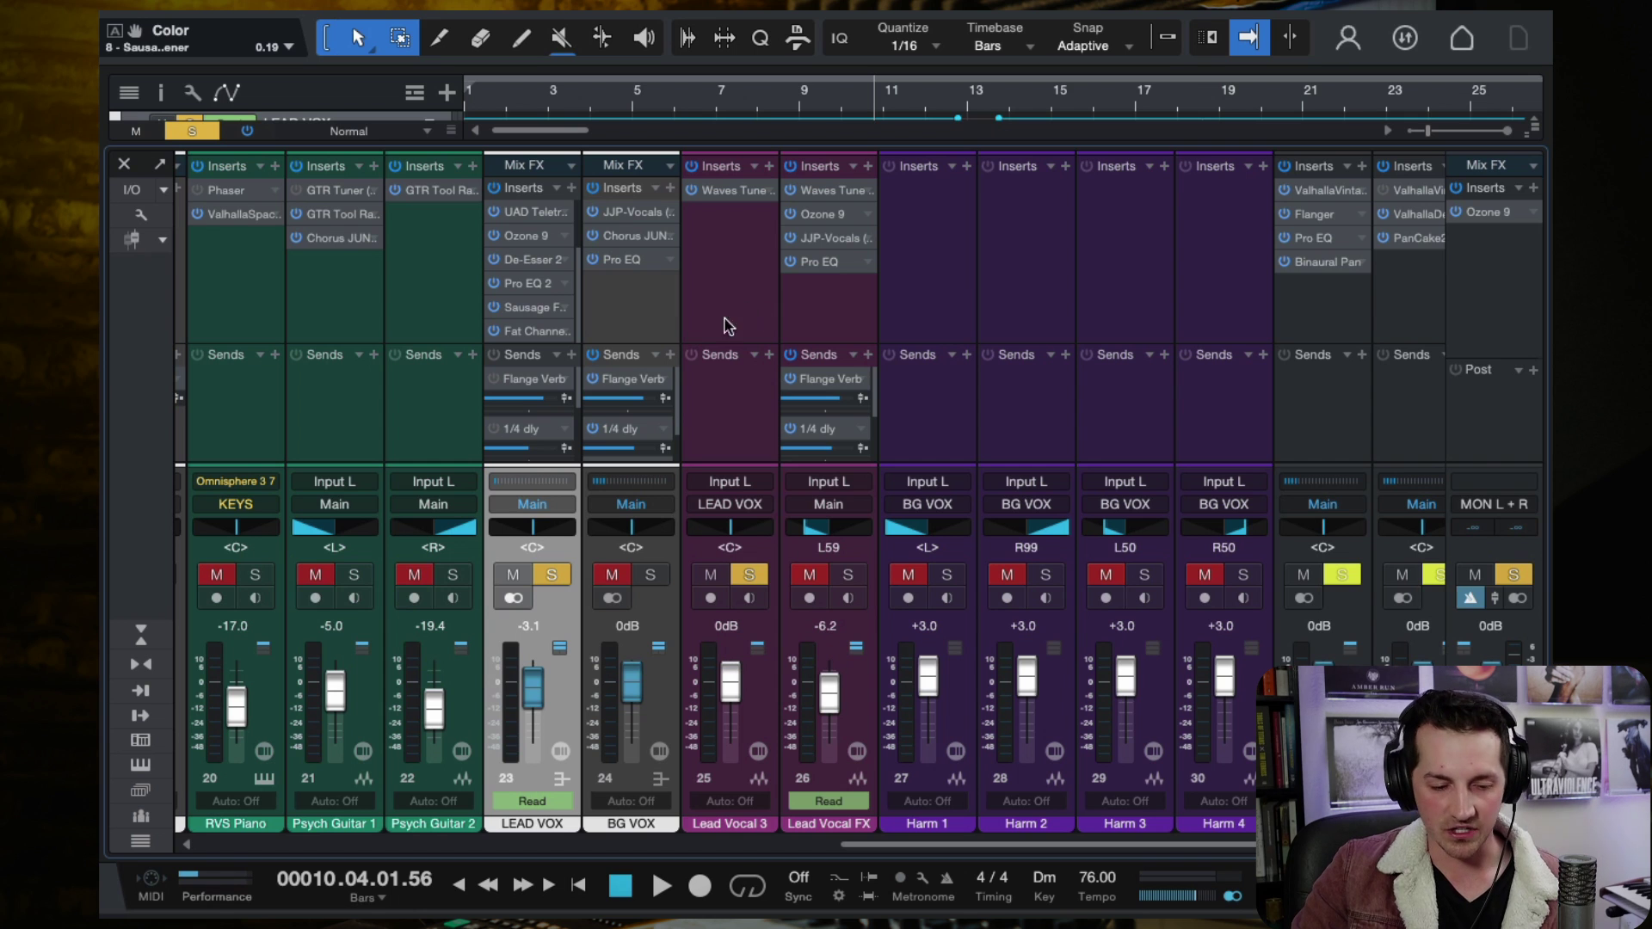
Unsolo the LEAD VOX bus and select the KEYS bus.
click(551, 573)
scroll(356, 412, left, 4)
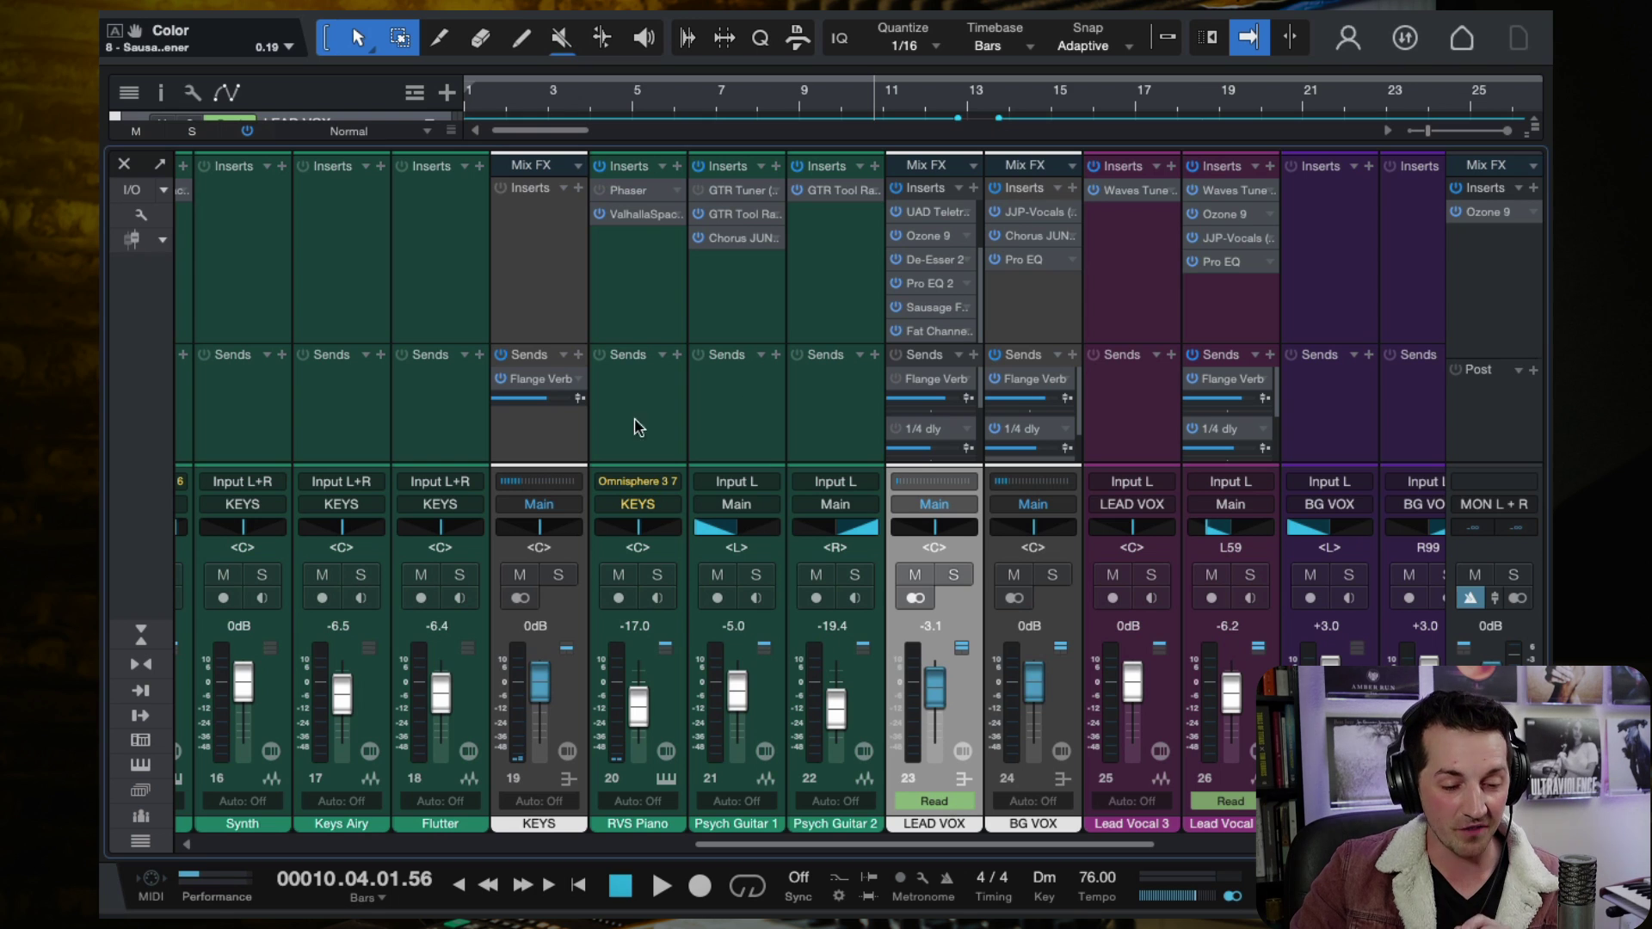
click(556, 449)
scroll(594, 378, left, 2)
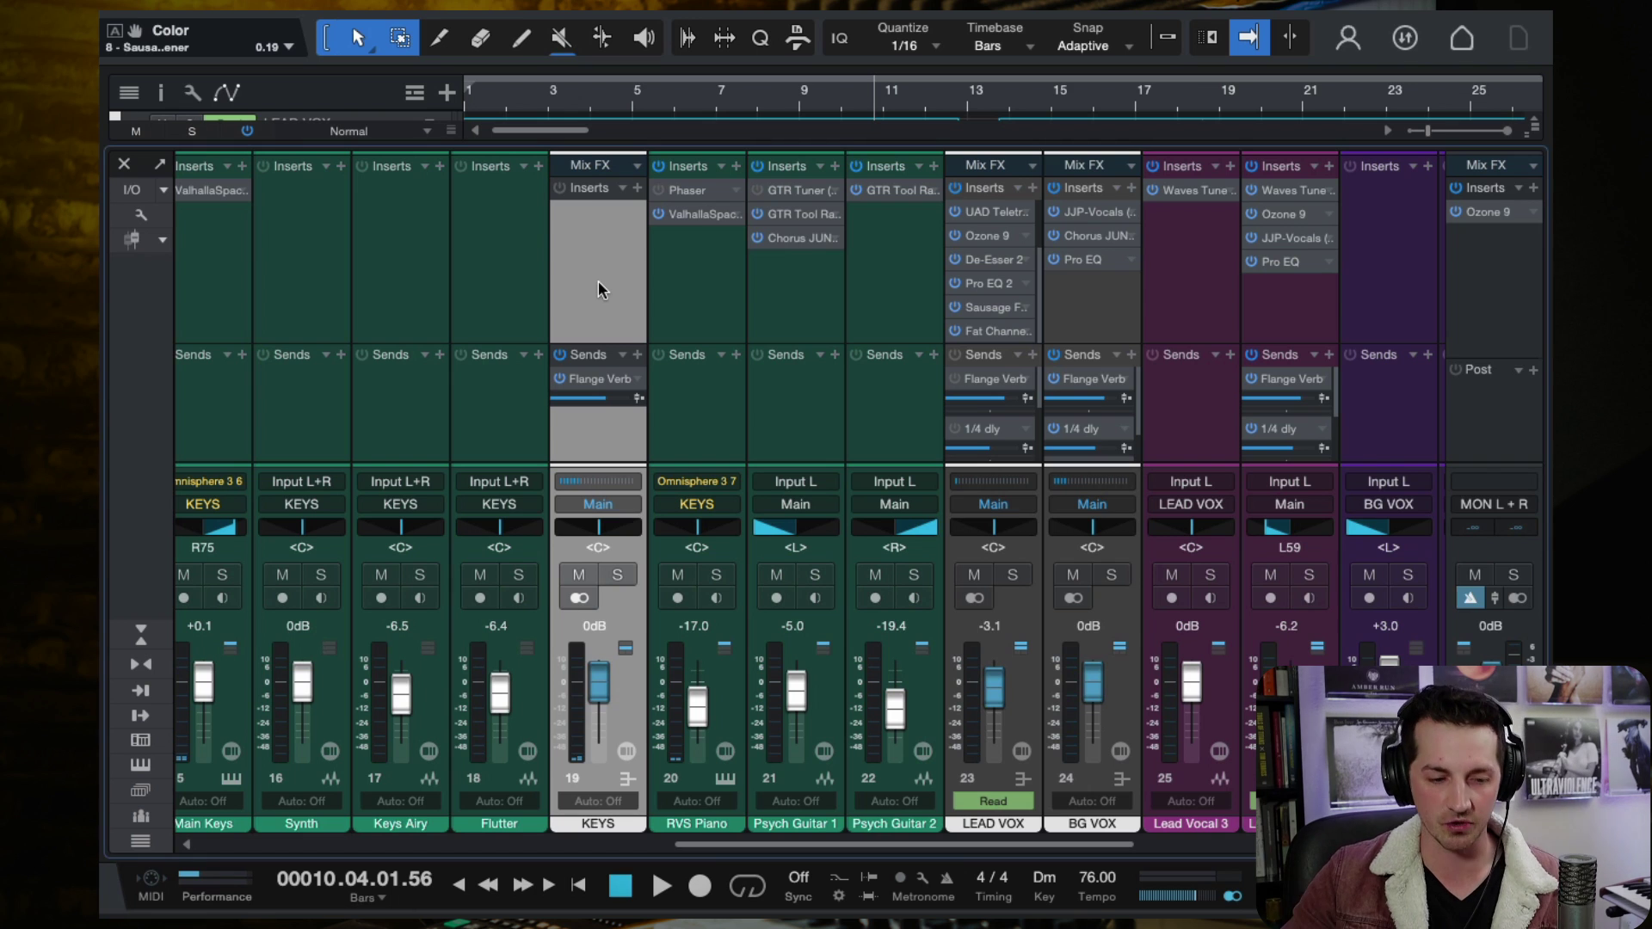
Search the plug-ins for "saus" and add SausageFattener to the KEYS bus's inserts.
click(638, 189)
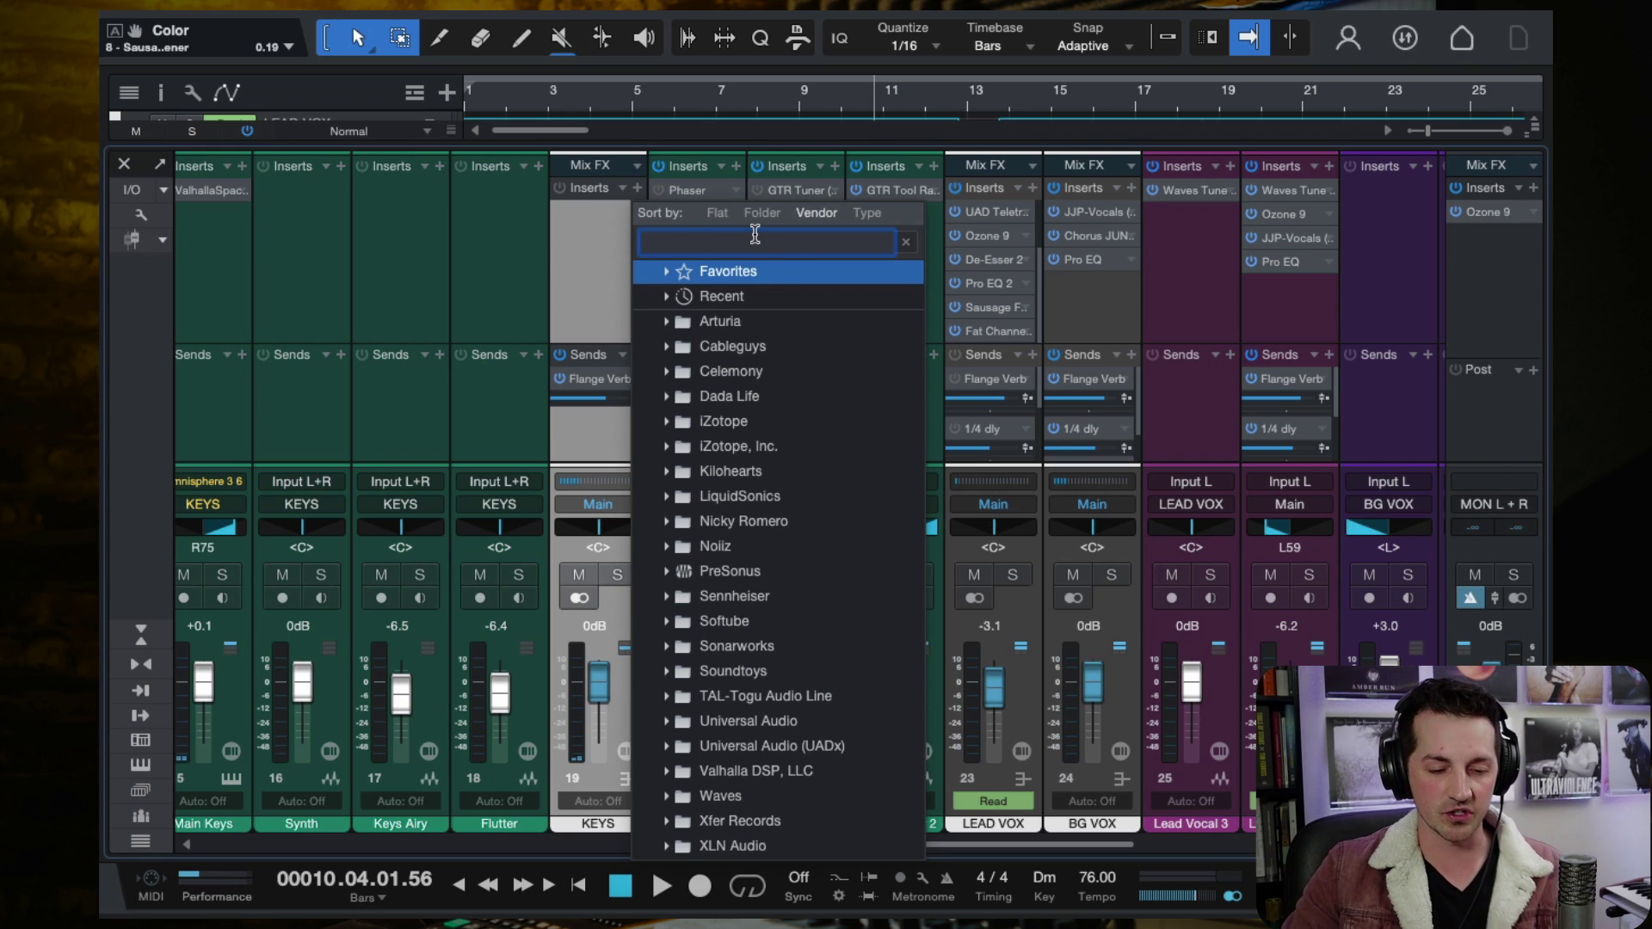
text(s)
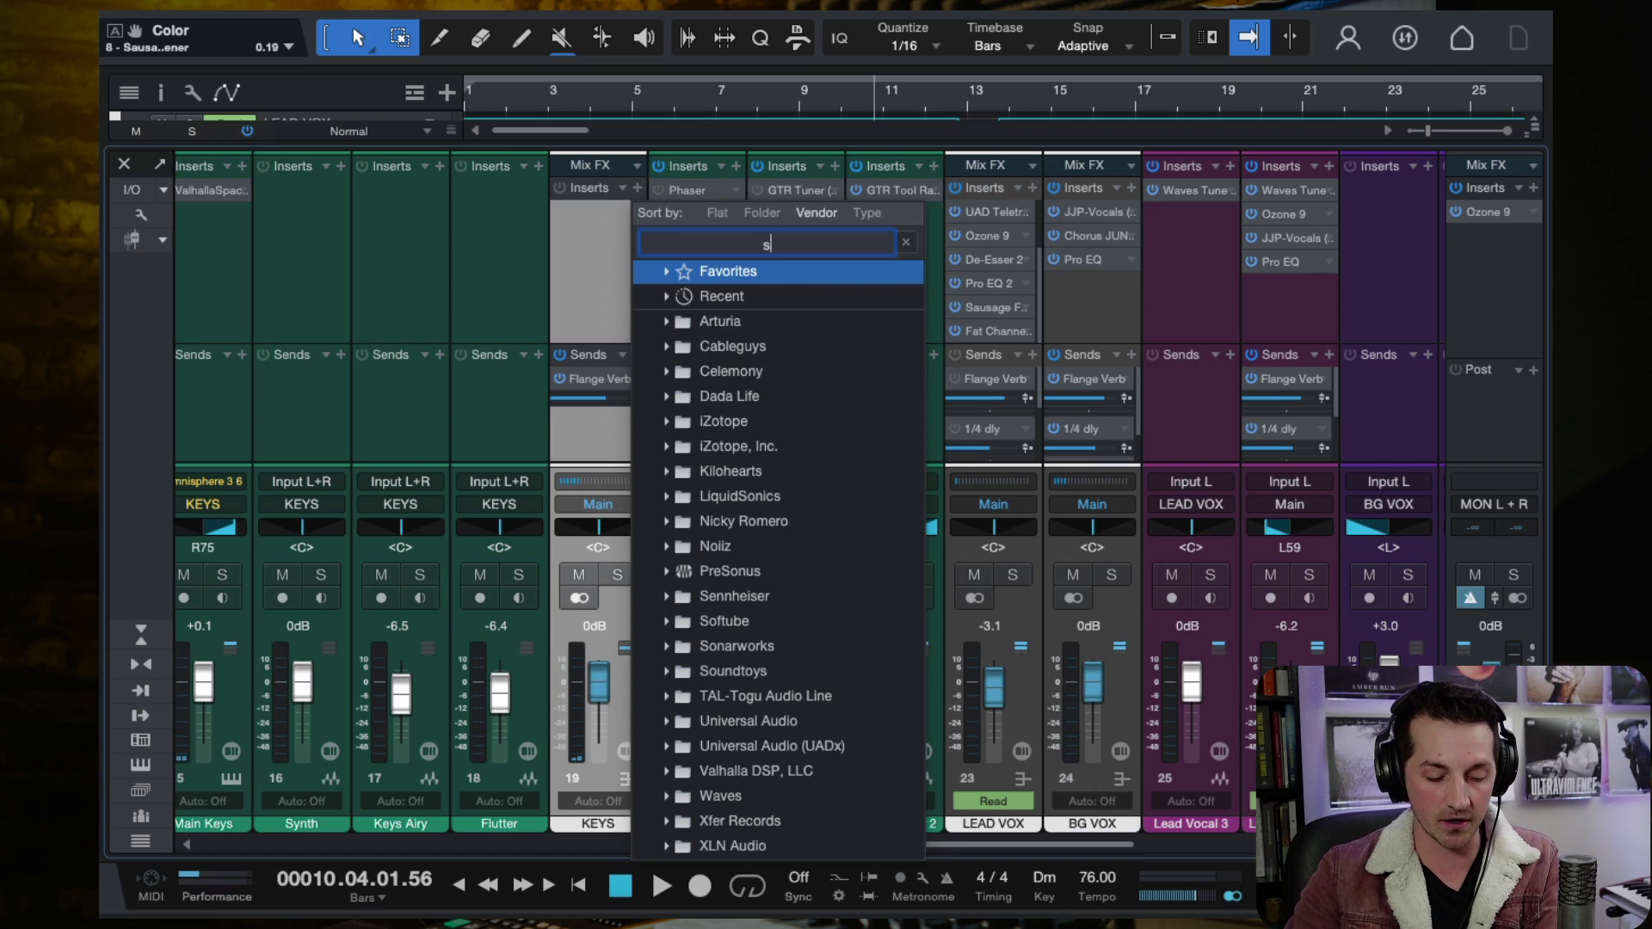
text(aus)
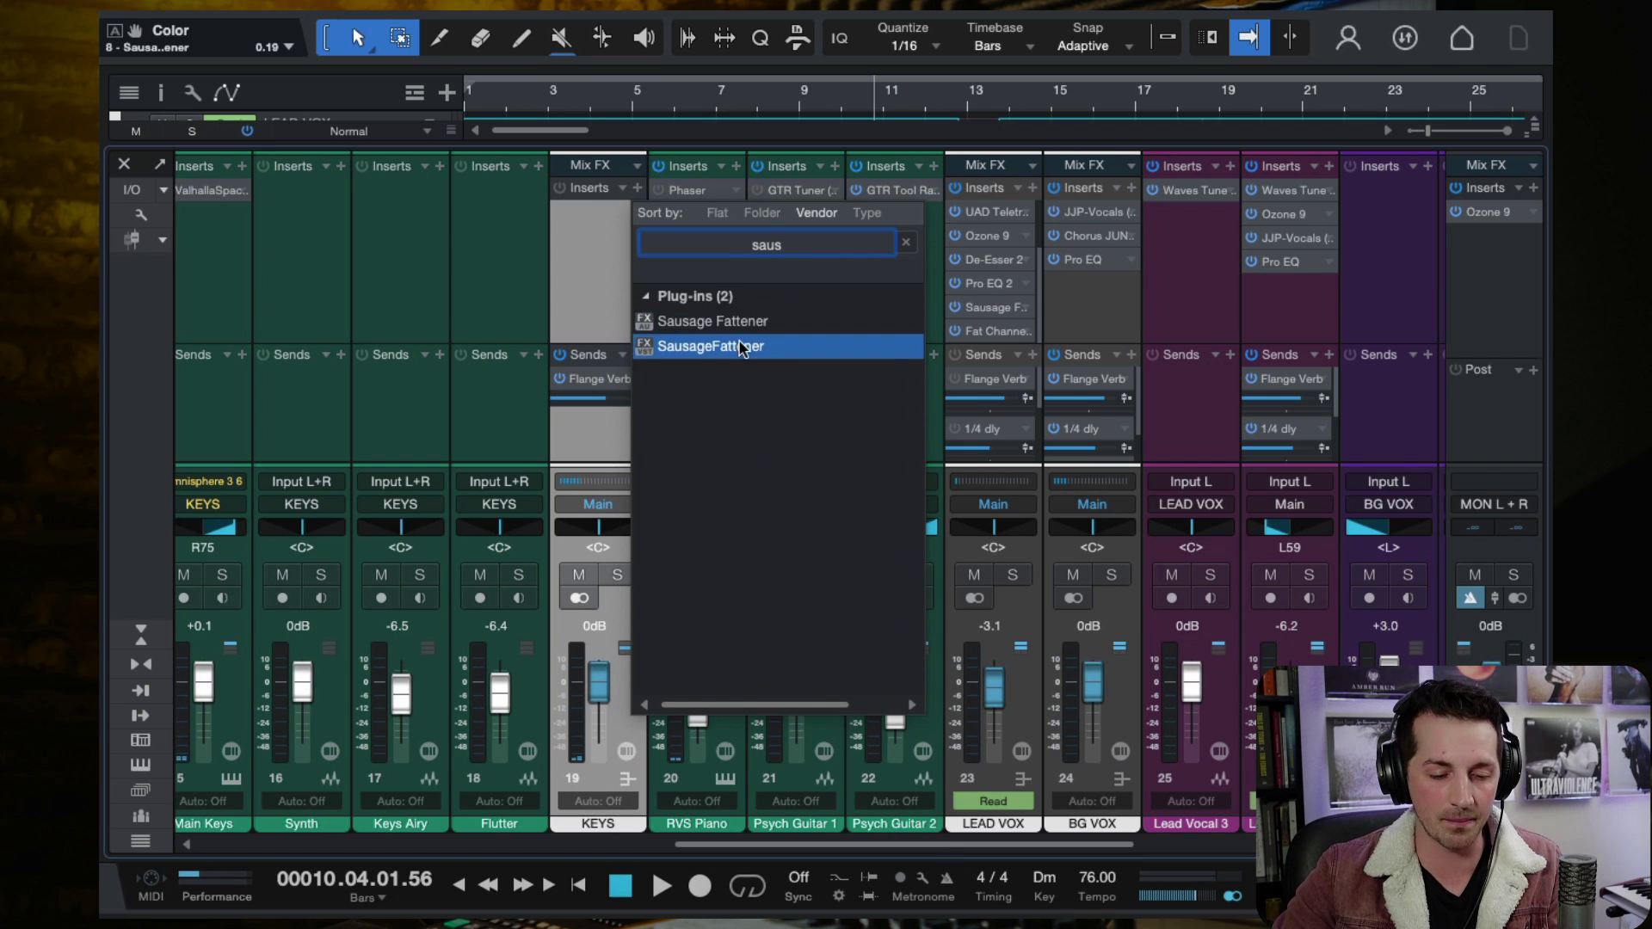
click(763, 357)
Solo the KEYS bus and play a short passage from bar 6 with the Sausage Fattener window in view.
drag(1035, 144, 1442, 190)
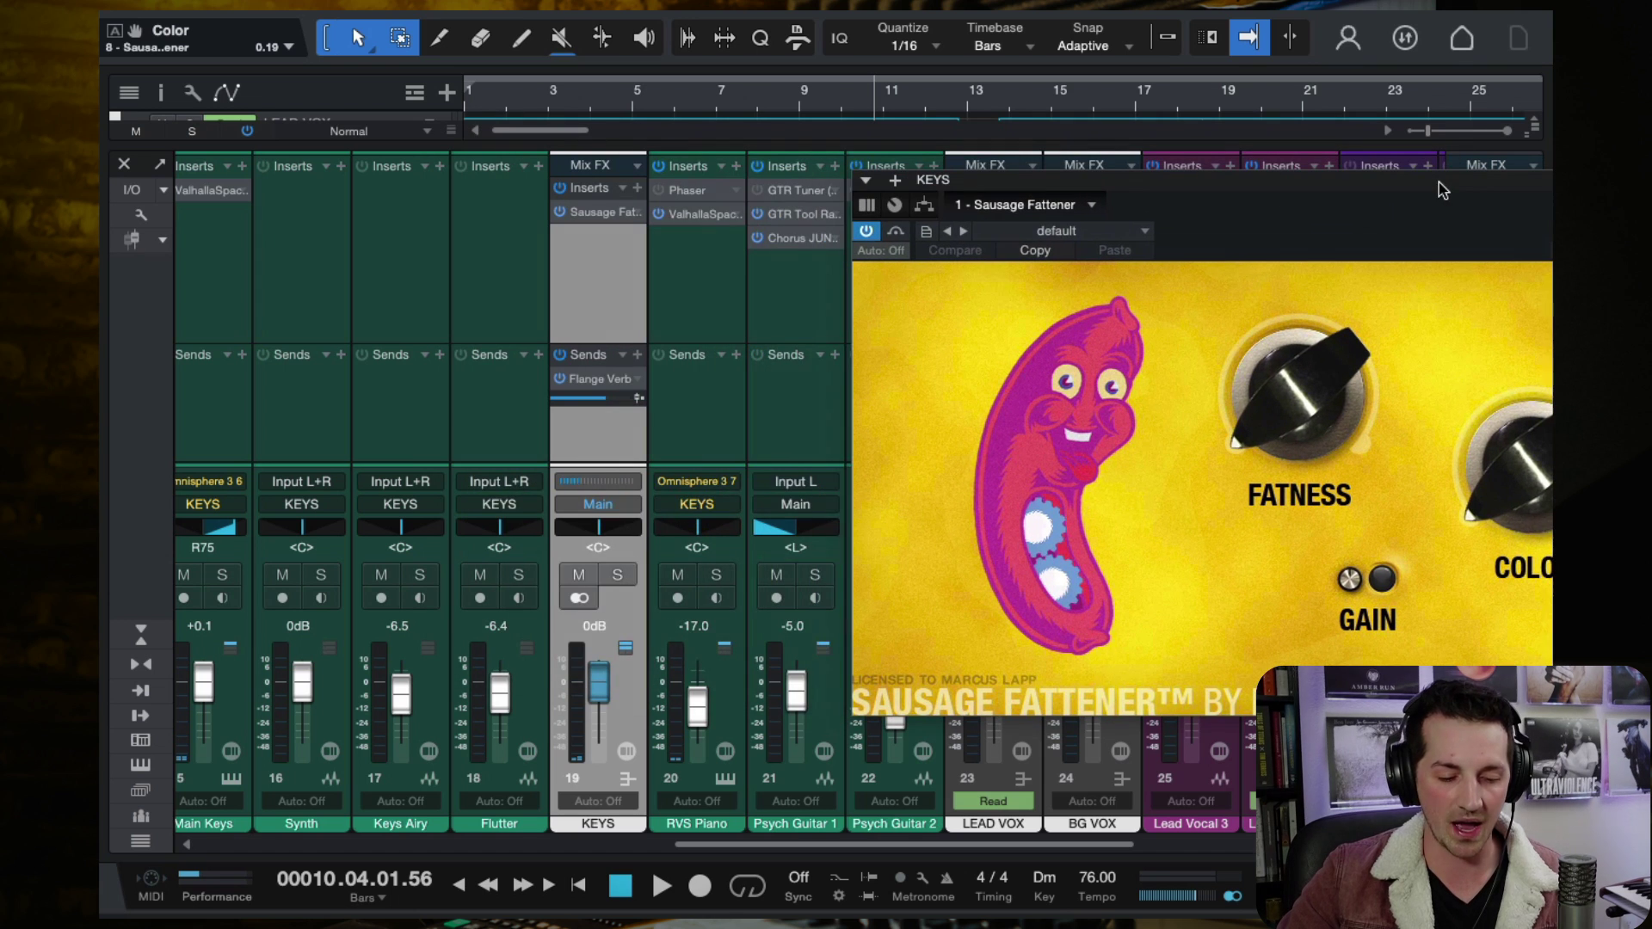
click(619, 575)
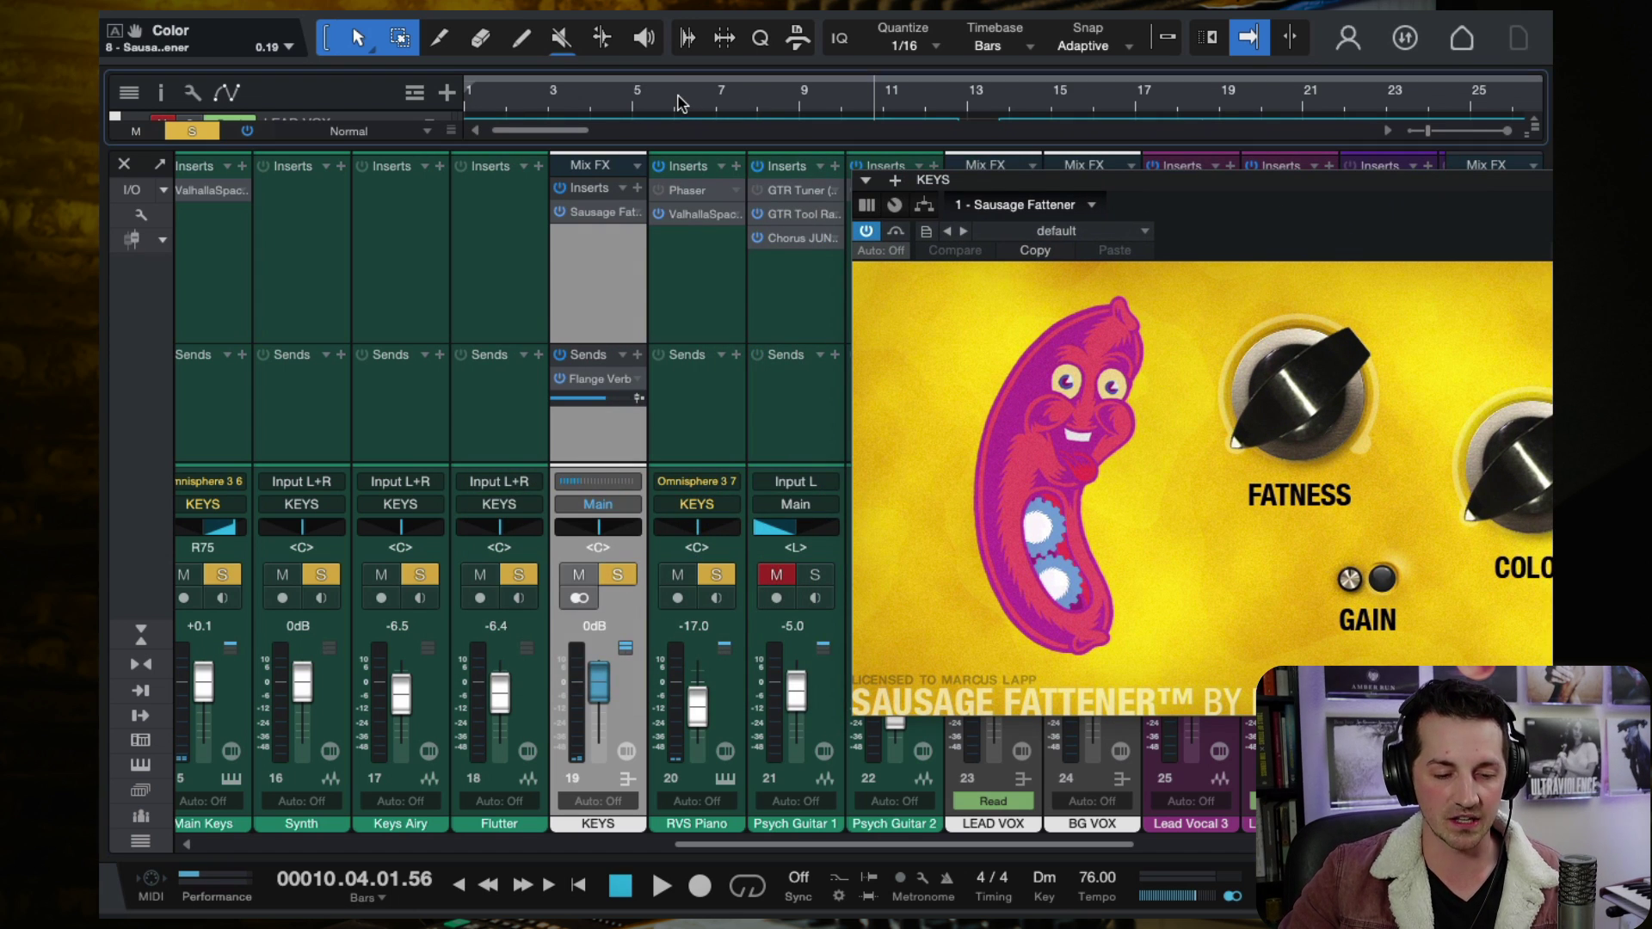
click(677, 103)
key(space)
drag(1215, 199, 792, 257)
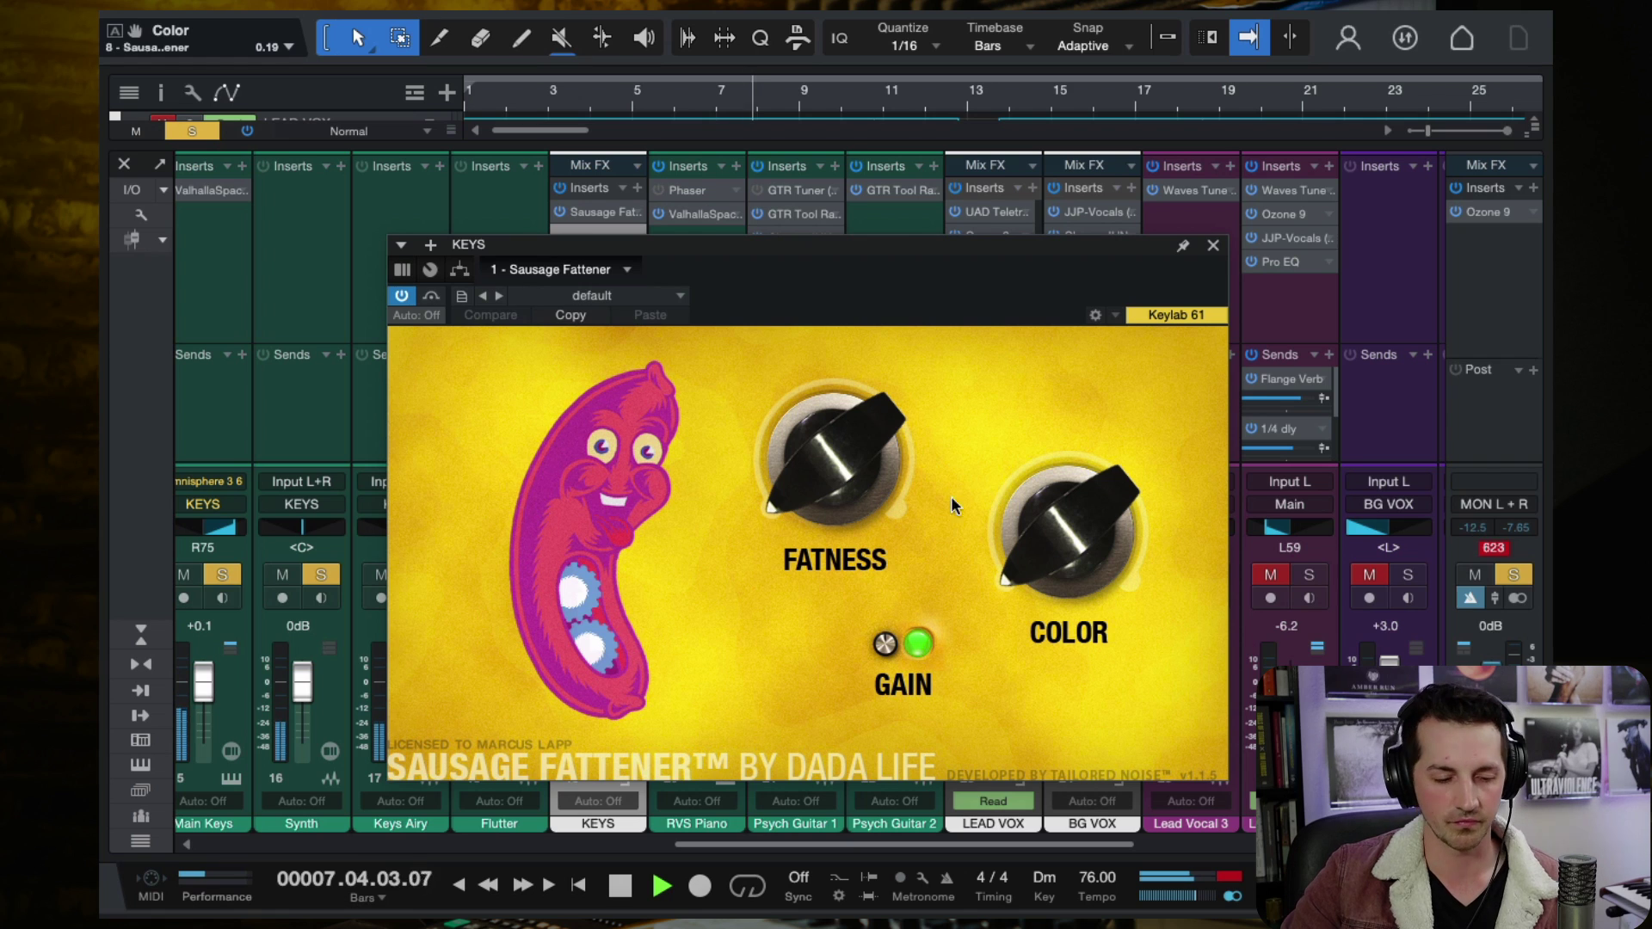
key(space)
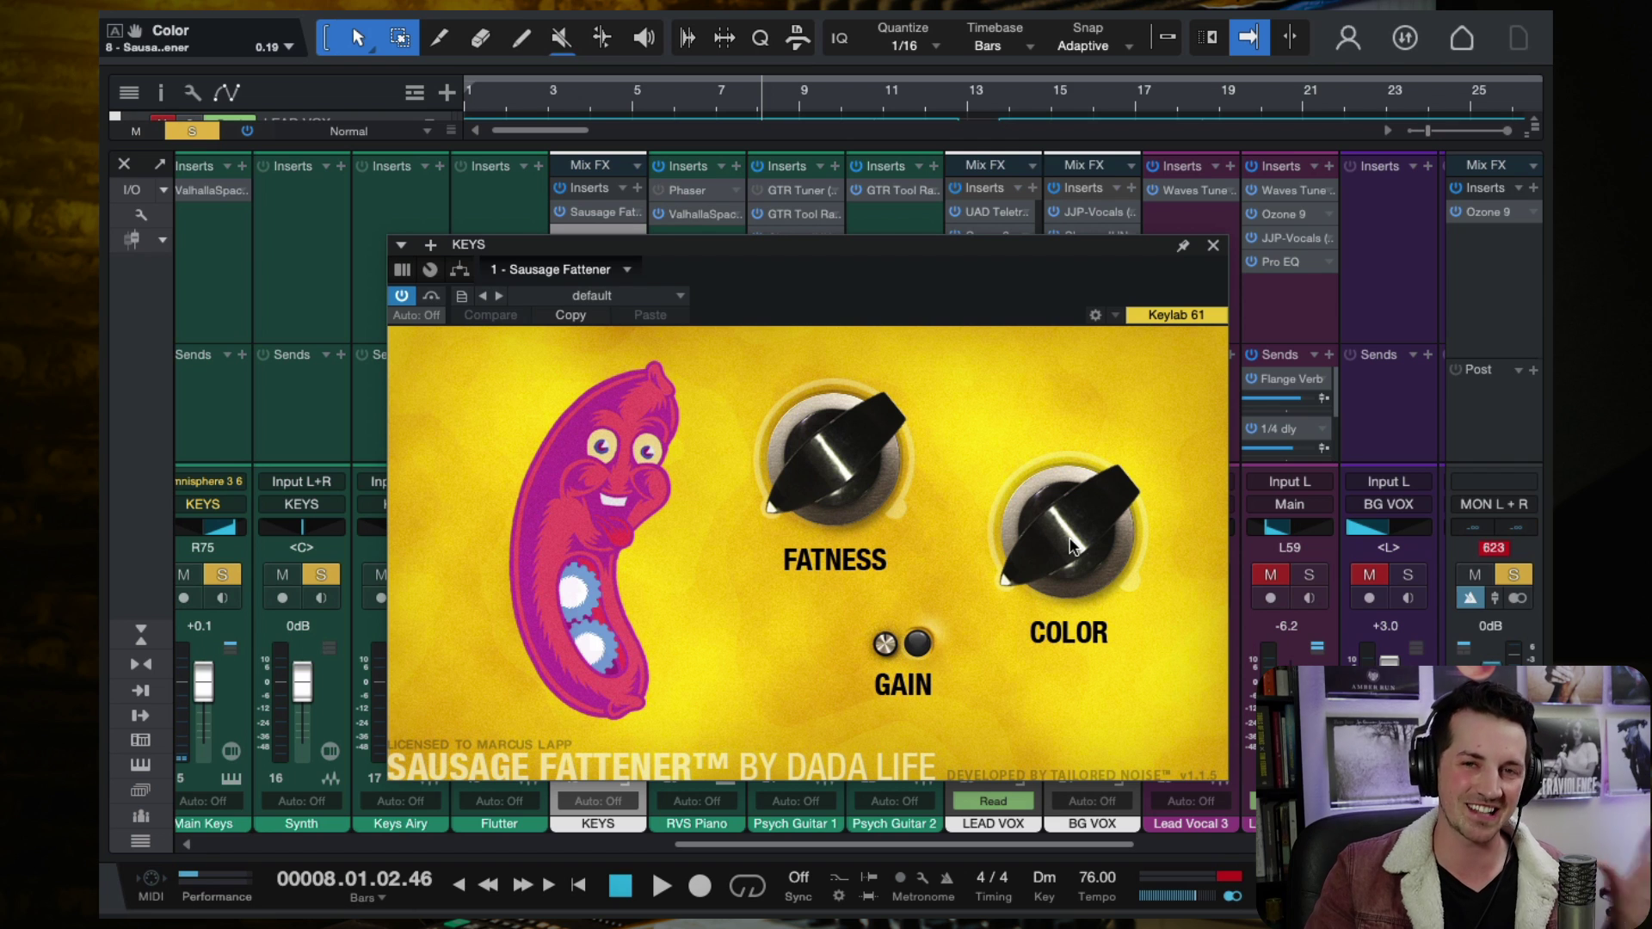
Audition the soloed keys with the Sausage Fattener's color at 0% and 100%, and bring it to 73%.
mouse_move(1071, 546)
mouse_down()
mouse_move(1061, 488)
mouse_move(1061, 575)
mouse_up()
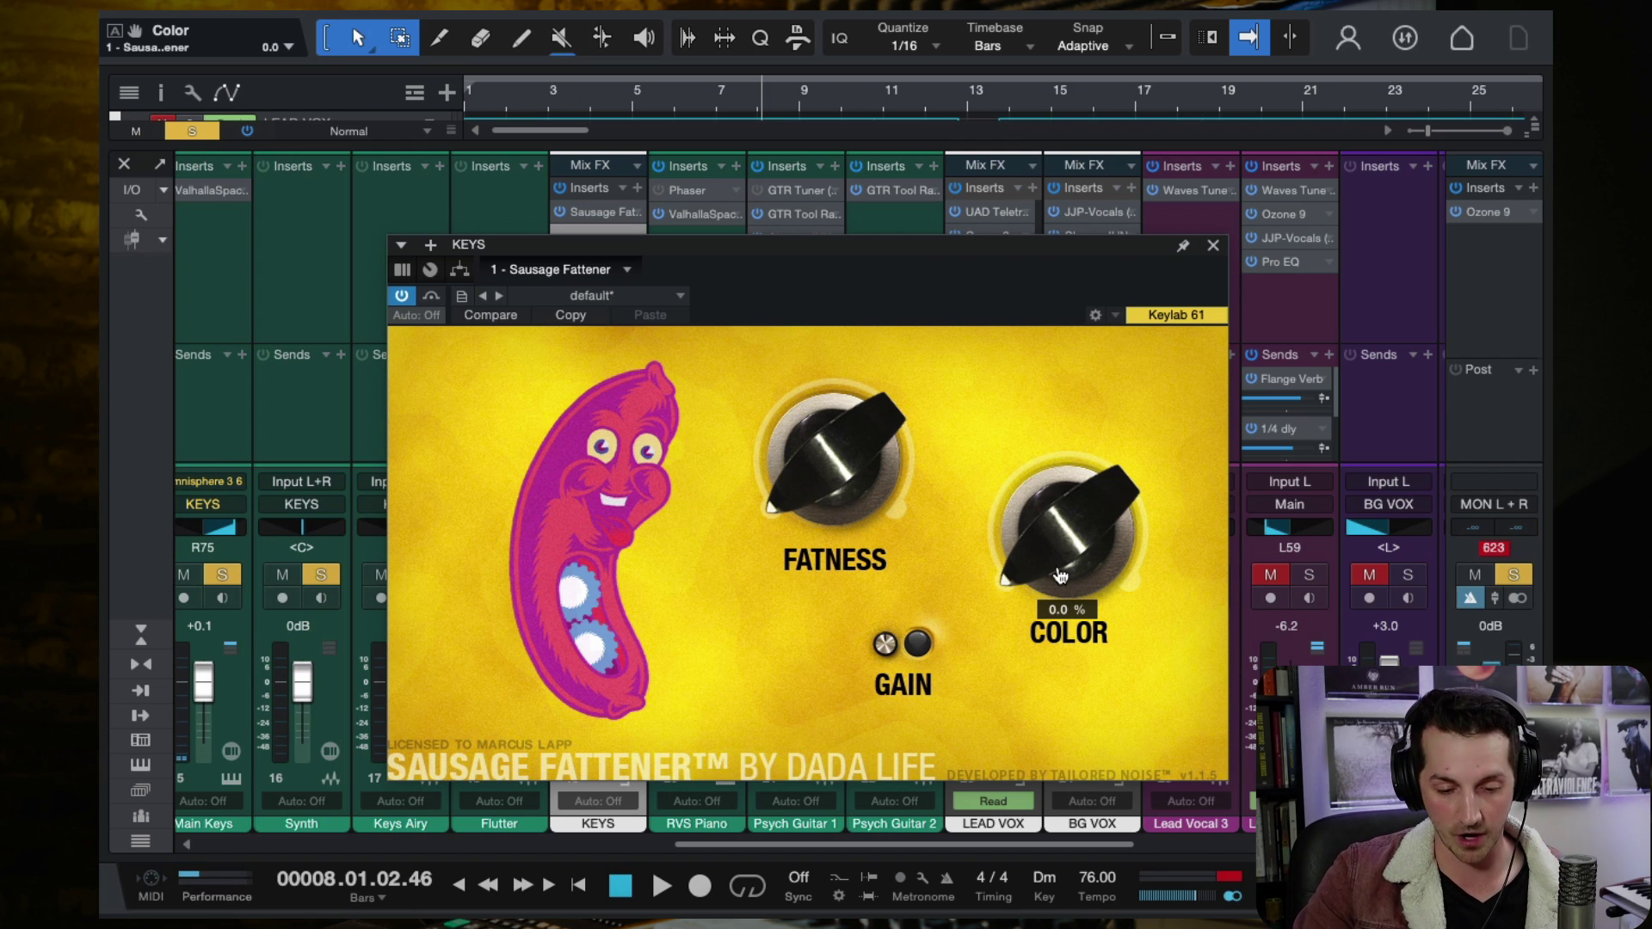
key(space)
drag(1061, 574, 1058, 103)
drag(1092, 491, 1079, 358)
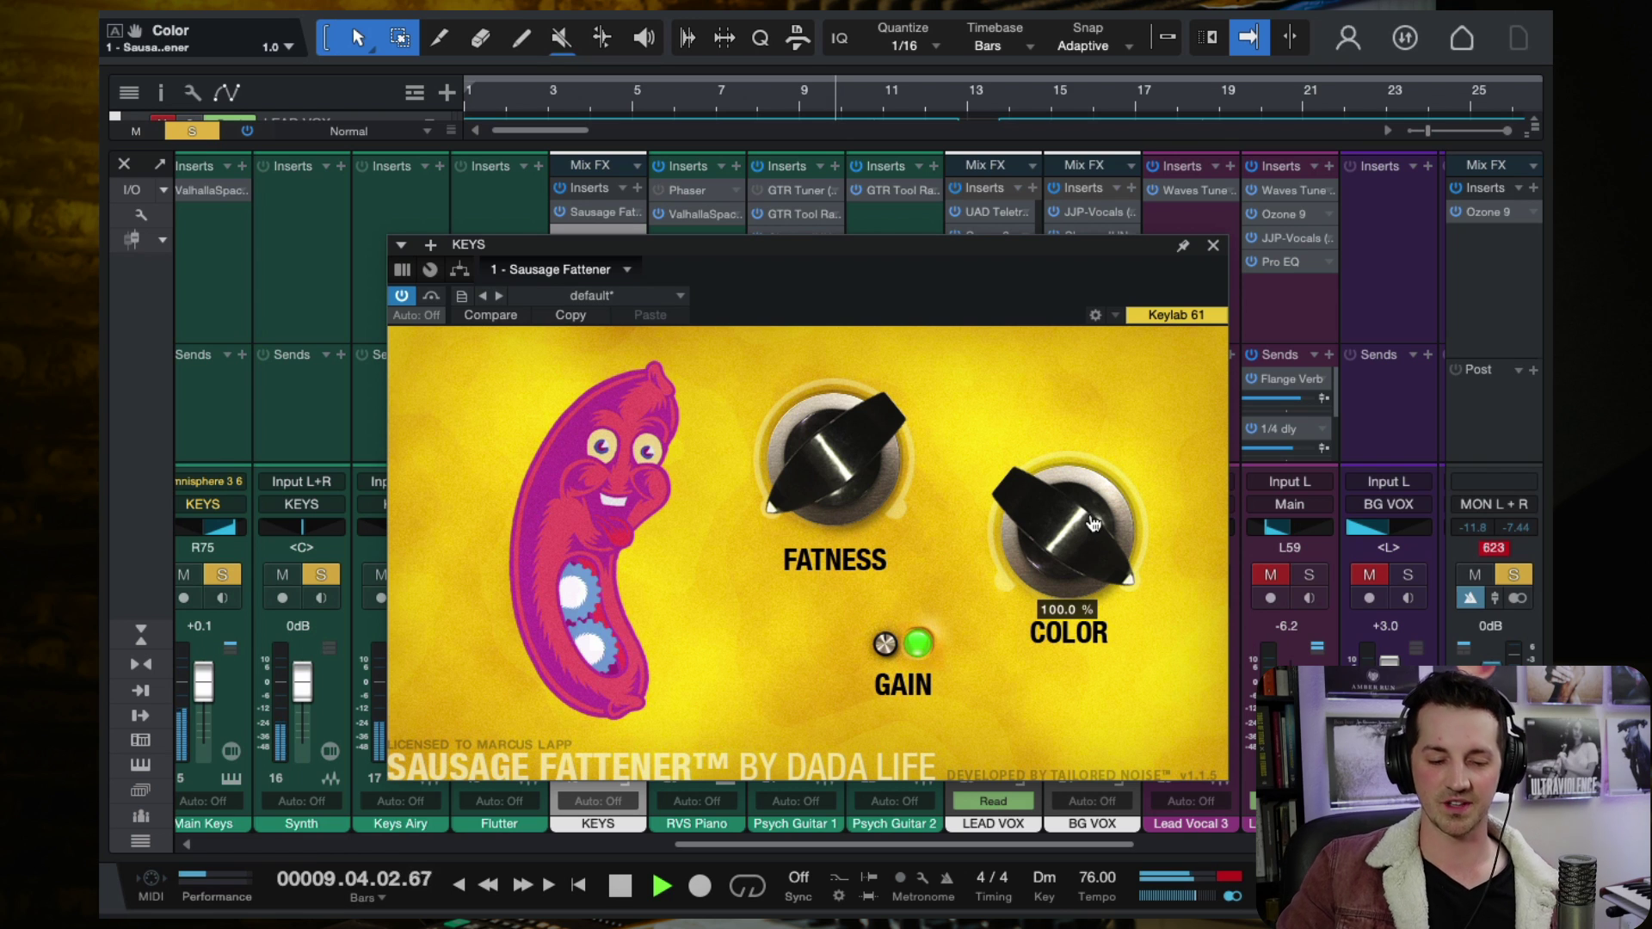
drag(1092, 522, 1113, 616)
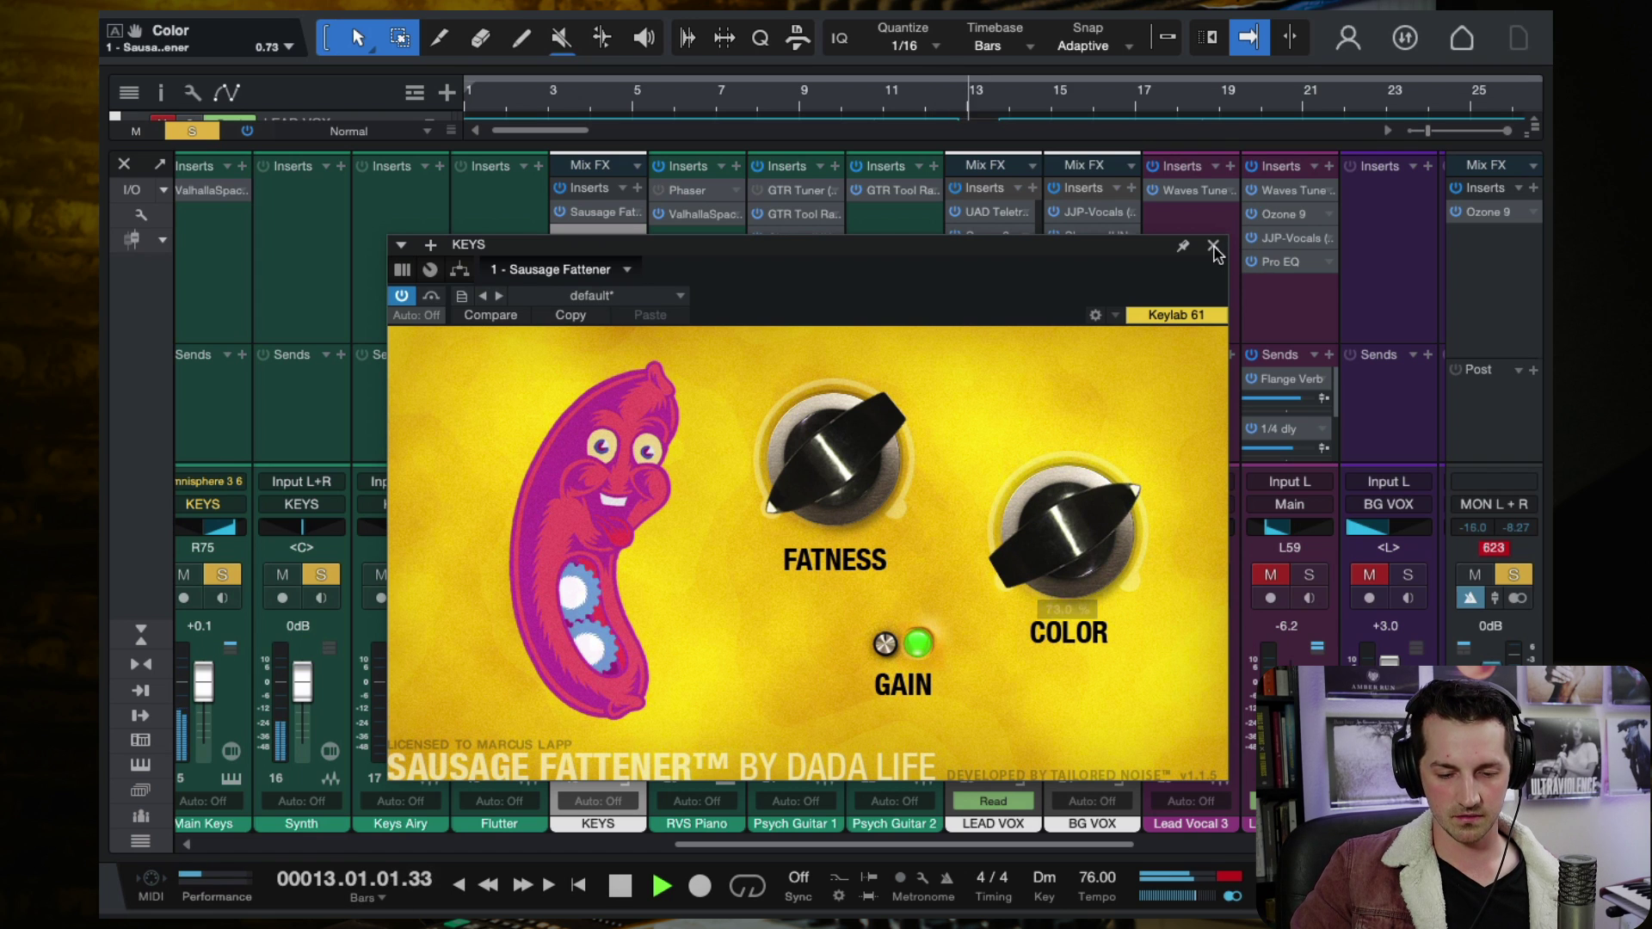
Stop playback, close the KEYS bus's Sausage Fattener window and unsolo the bus.
key(space)
click(1214, 248)
ctrl+click(618, 574)
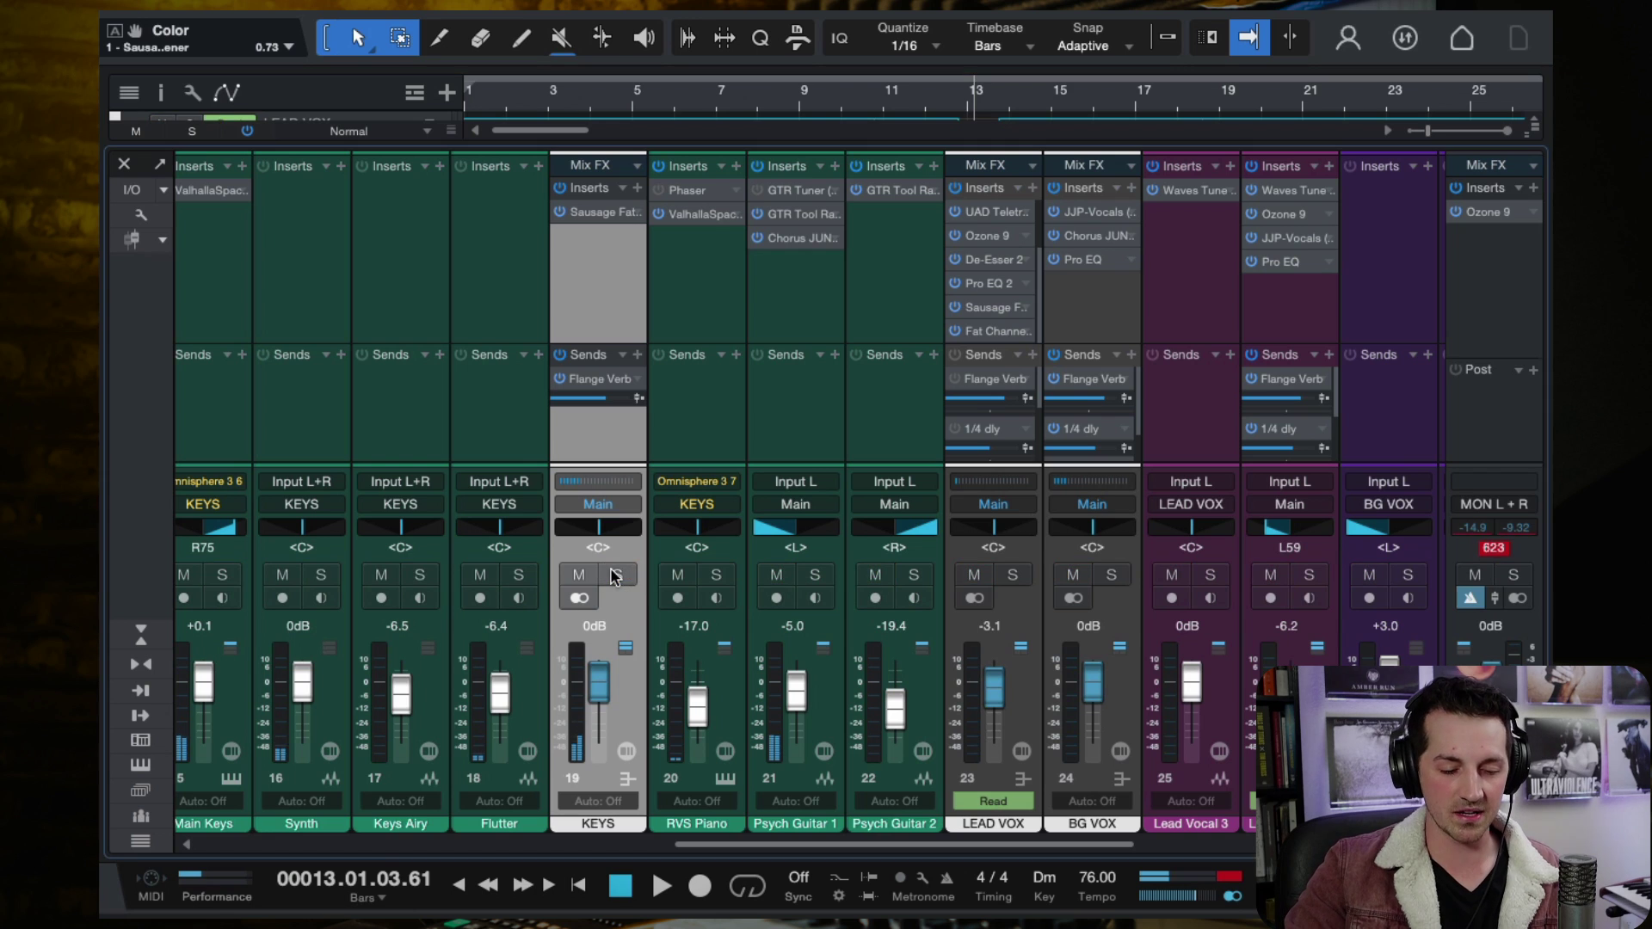
Play the full mix, view the KEYS bus's Sausage Fattener briefly, and turn the LEAD VOX bus's 1/4 dly send back on.
key(space)
click(590, 213)
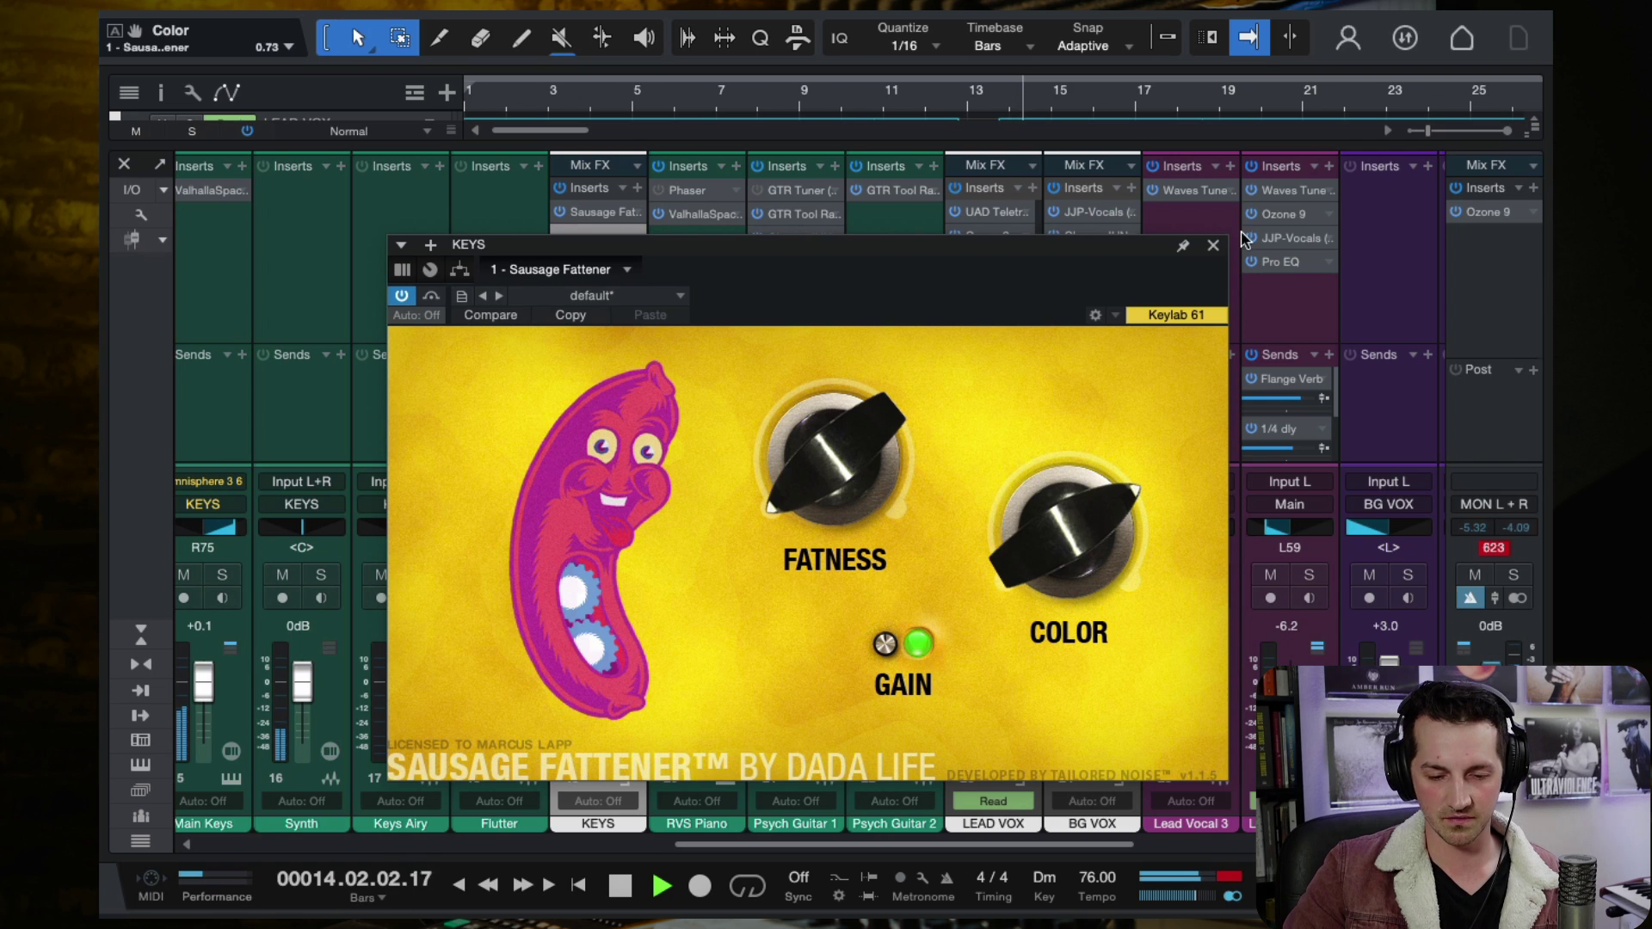
click(1214, 246)
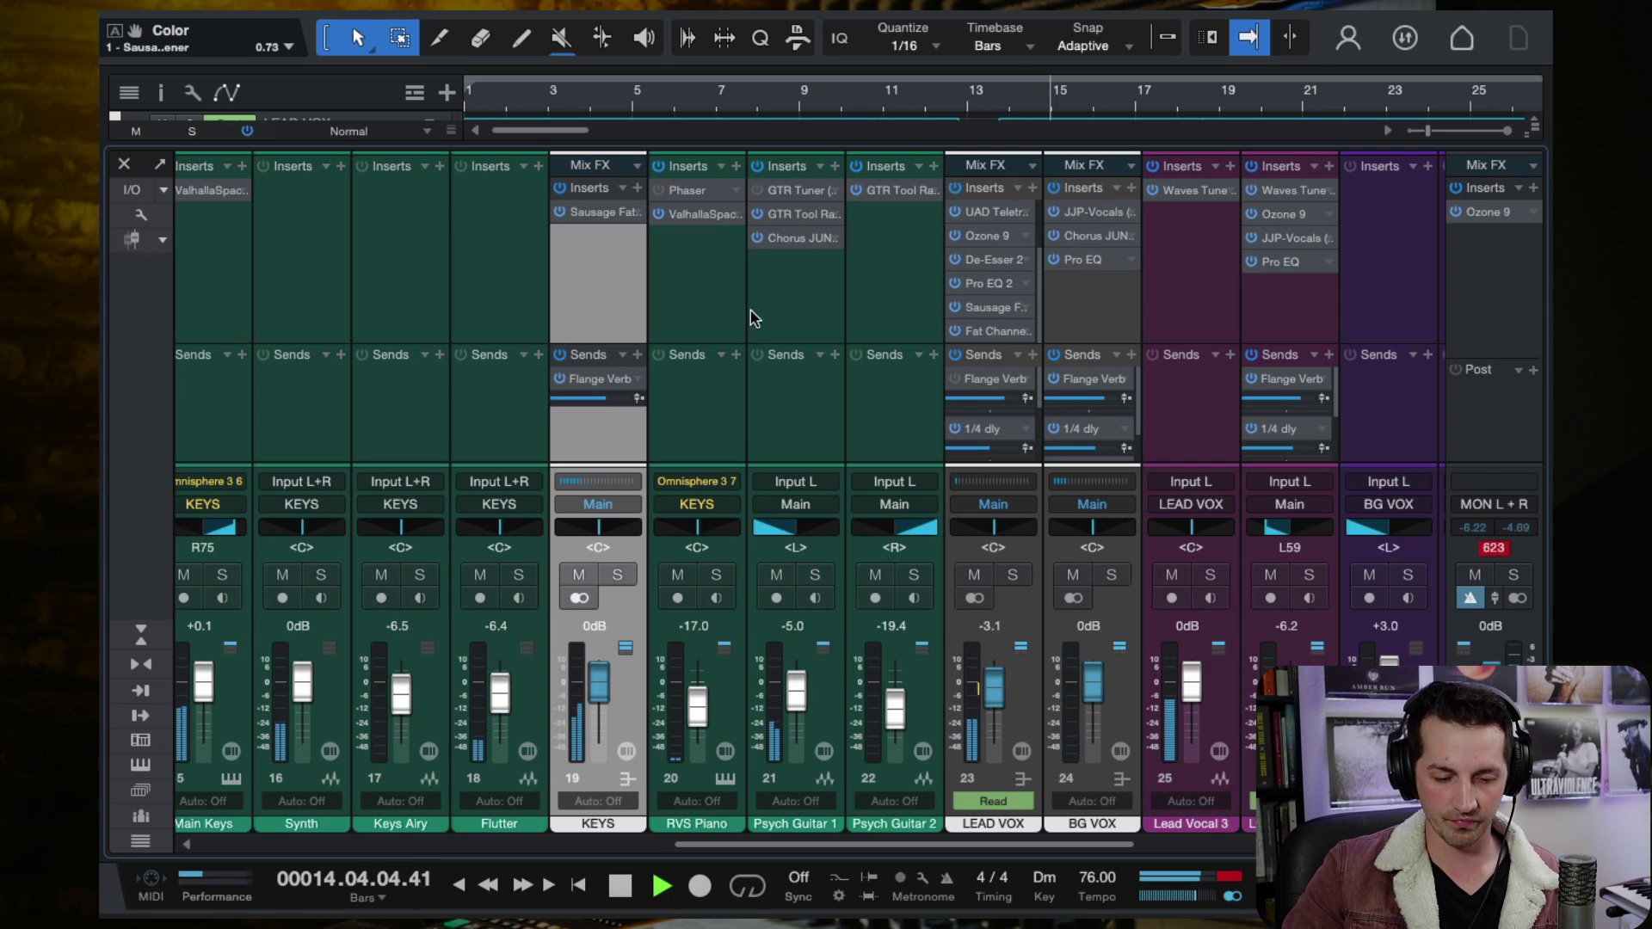
scroll(1039, 403, down, 2)
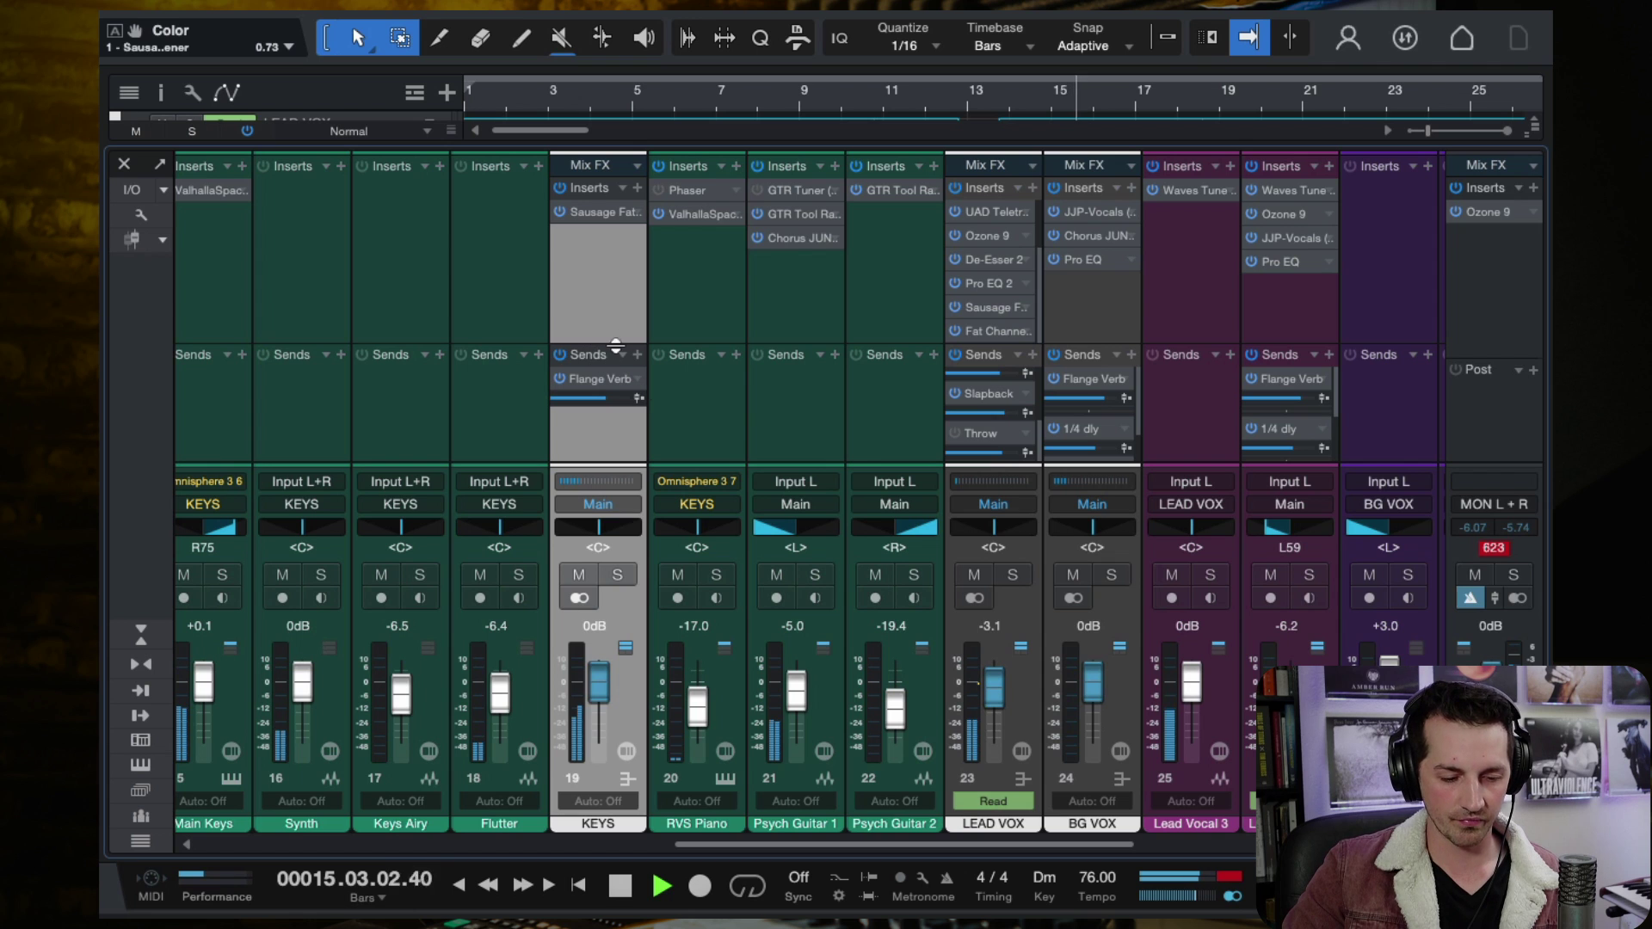
Sweep the KEYS bus's Sausage Fattener color down and up to 100% in the full mix, set it to 30%, and close its window.
click(591, 209)
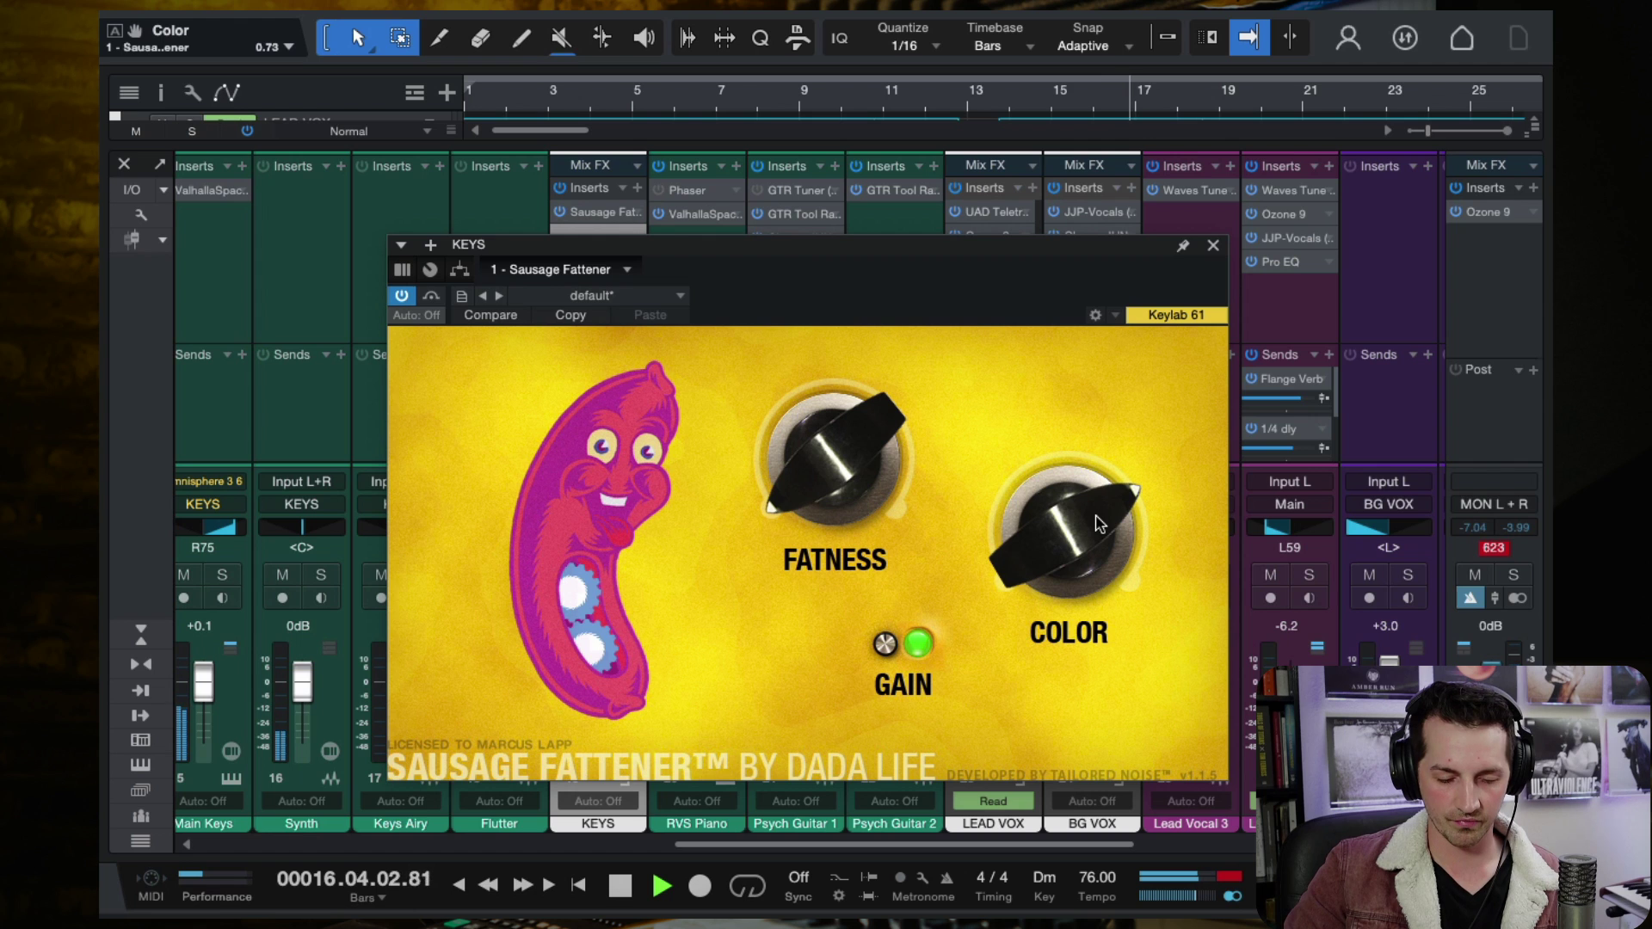
drag(1098, 523, 1135, 796)
drag(1066, 540, 1063, 349)
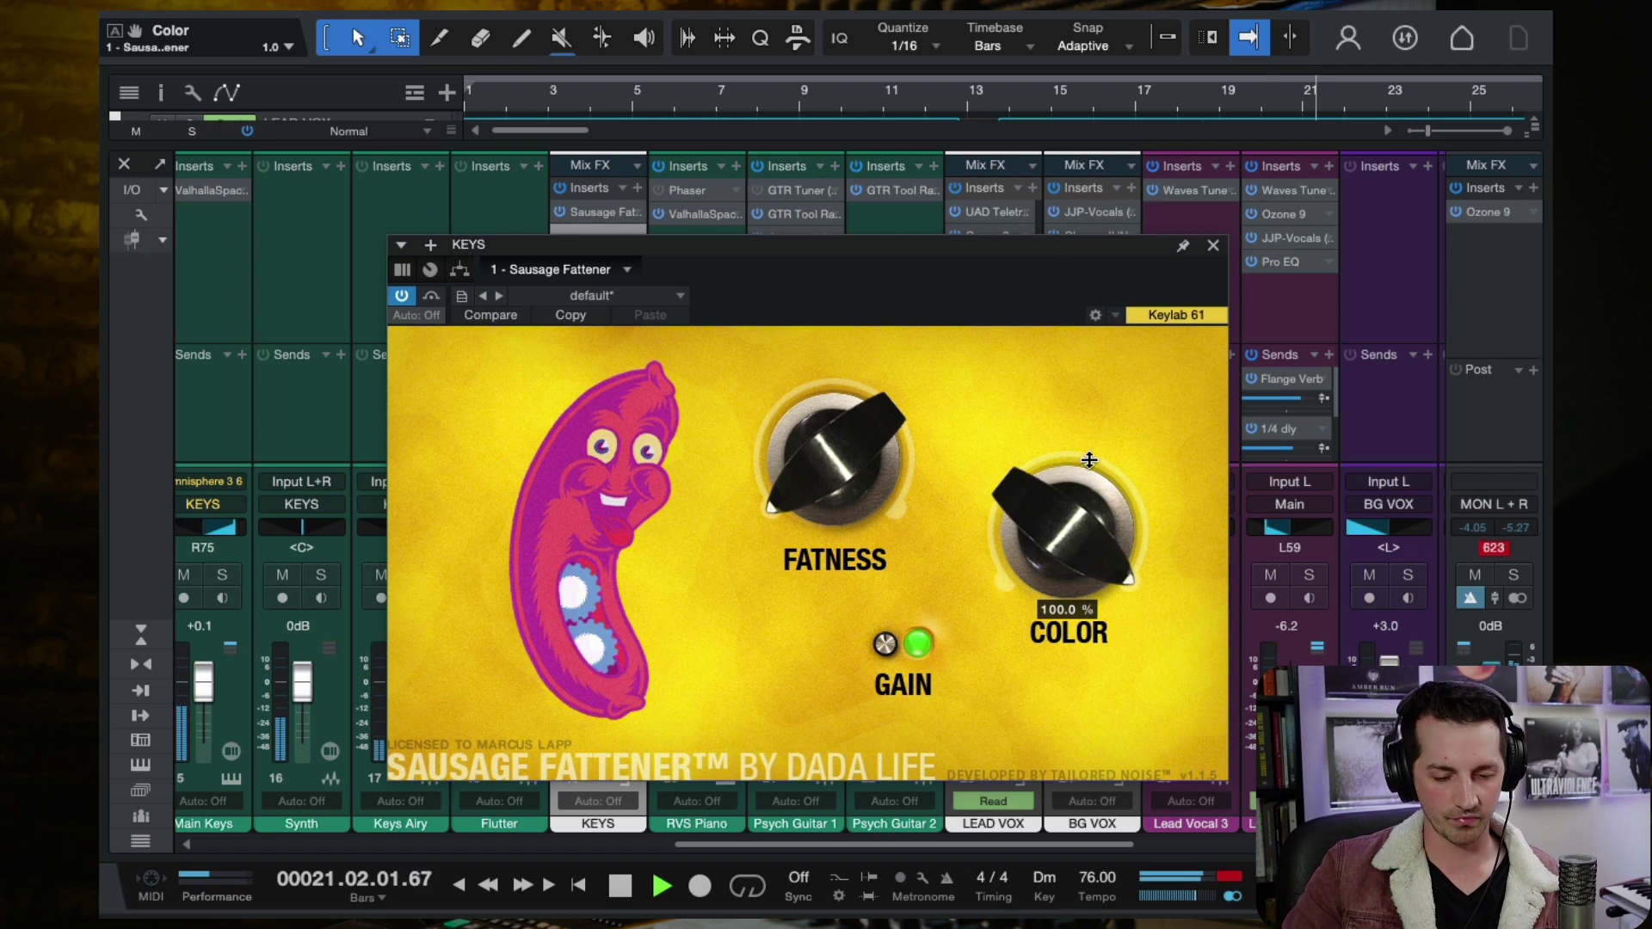
drag(1088, 464, 1108, 642)
key(space)
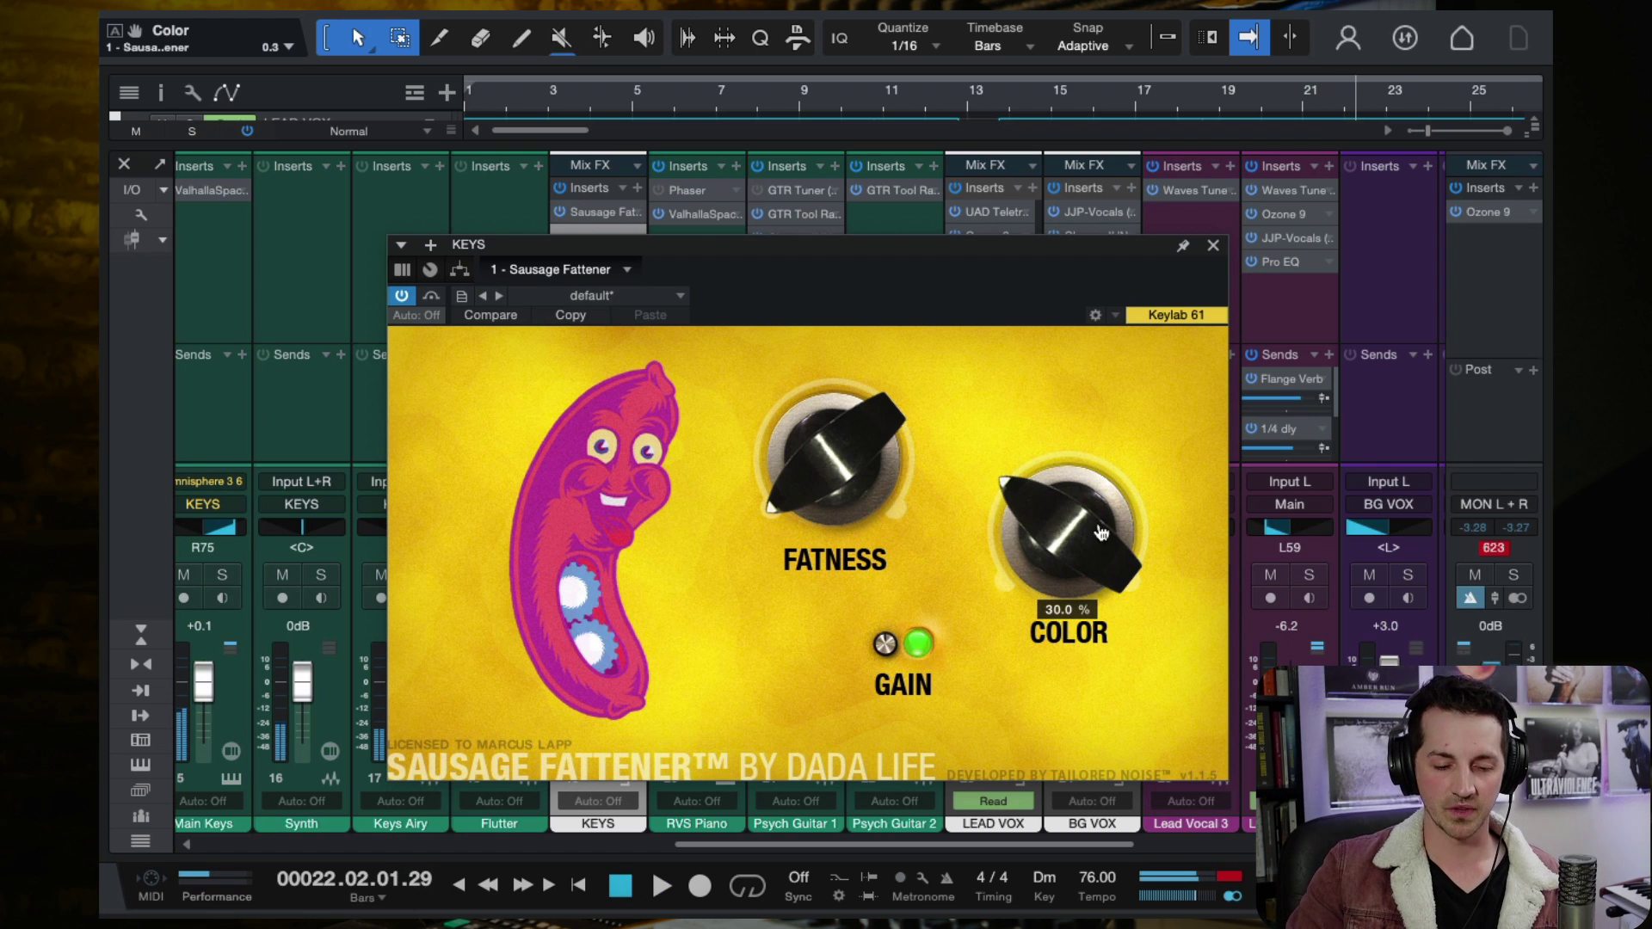
click(1213, 247)
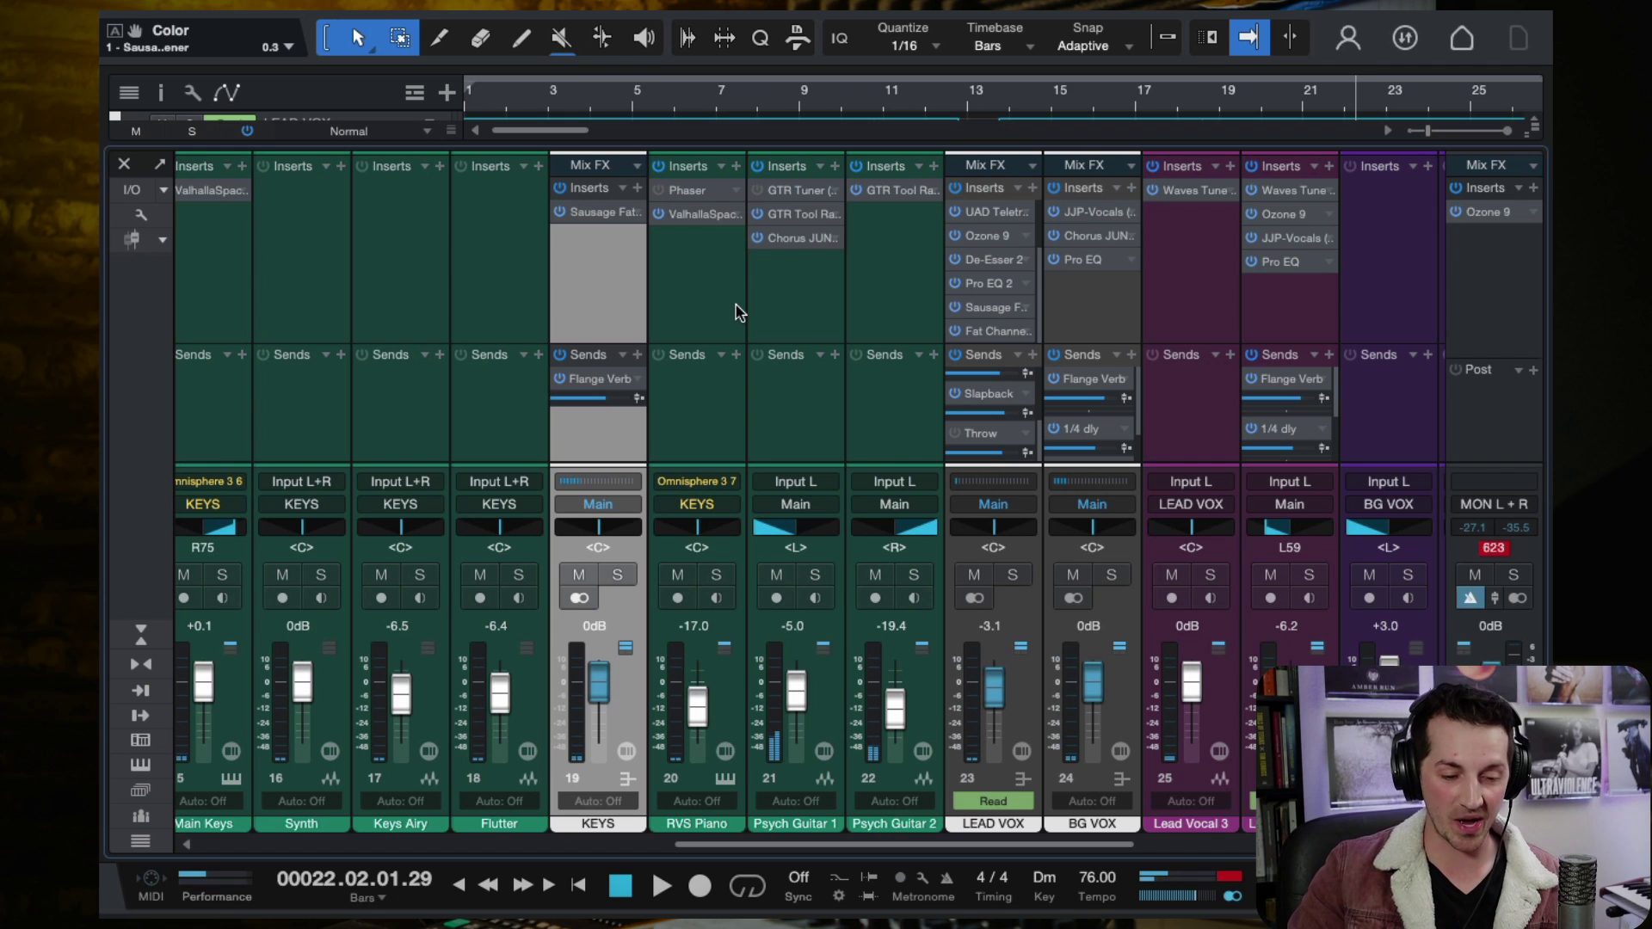
Fine-tune the color of the KEYS bus's Sausage Fattener to 29%, review the setting once more, and close its window.
click(591, 212)
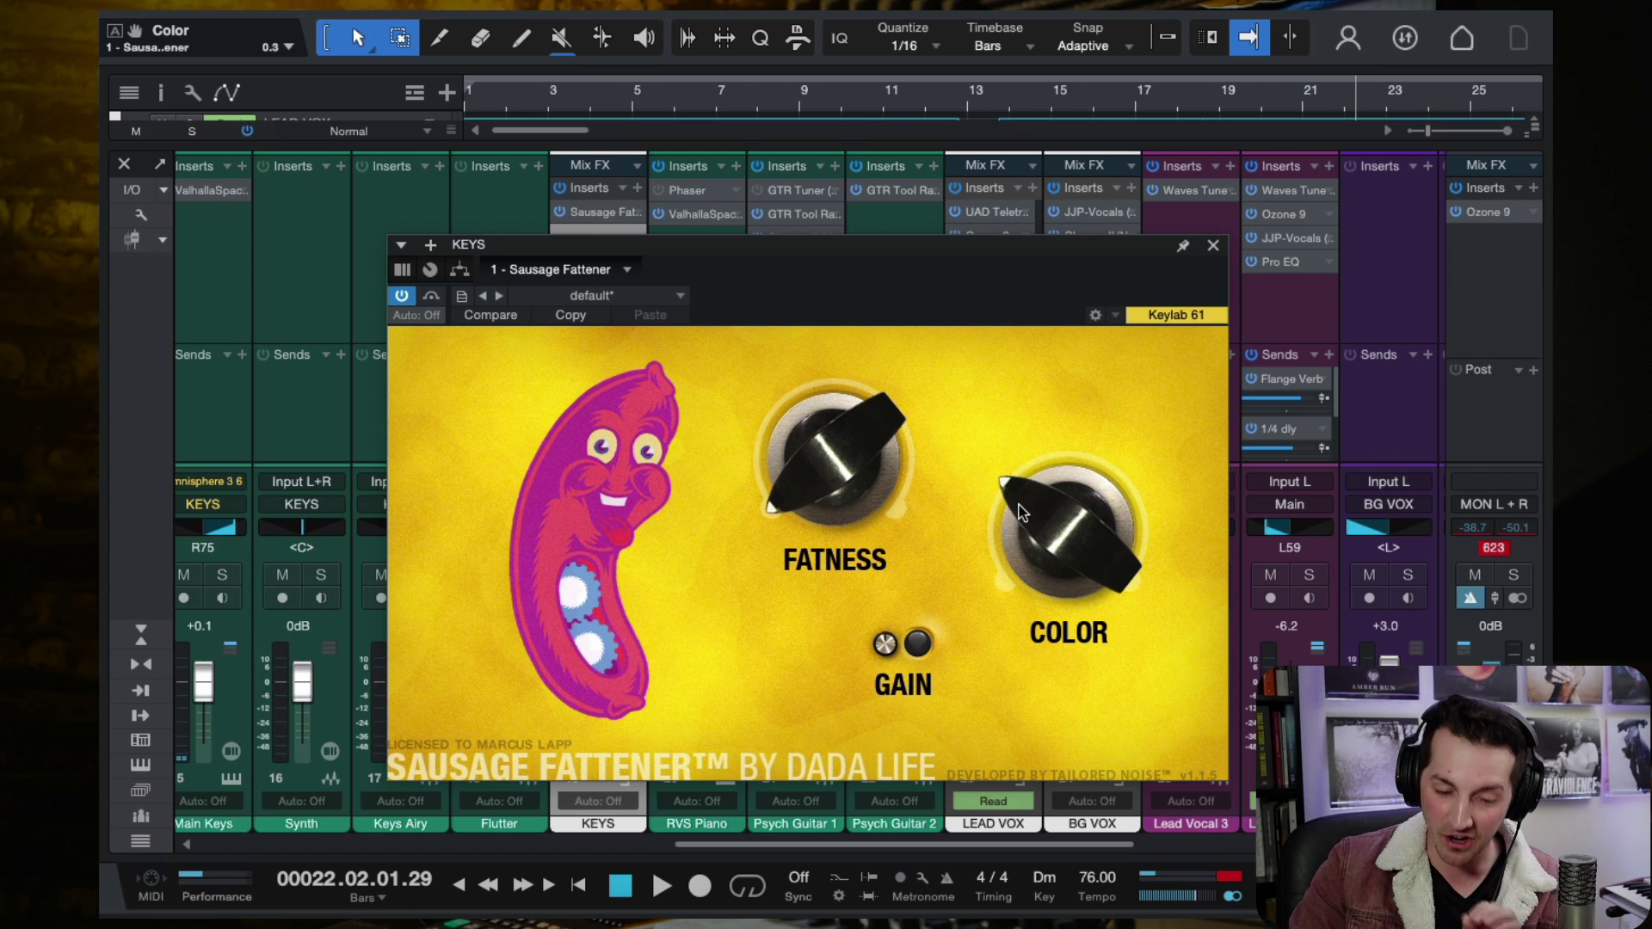
drag(1043, 527, 1045, 532)
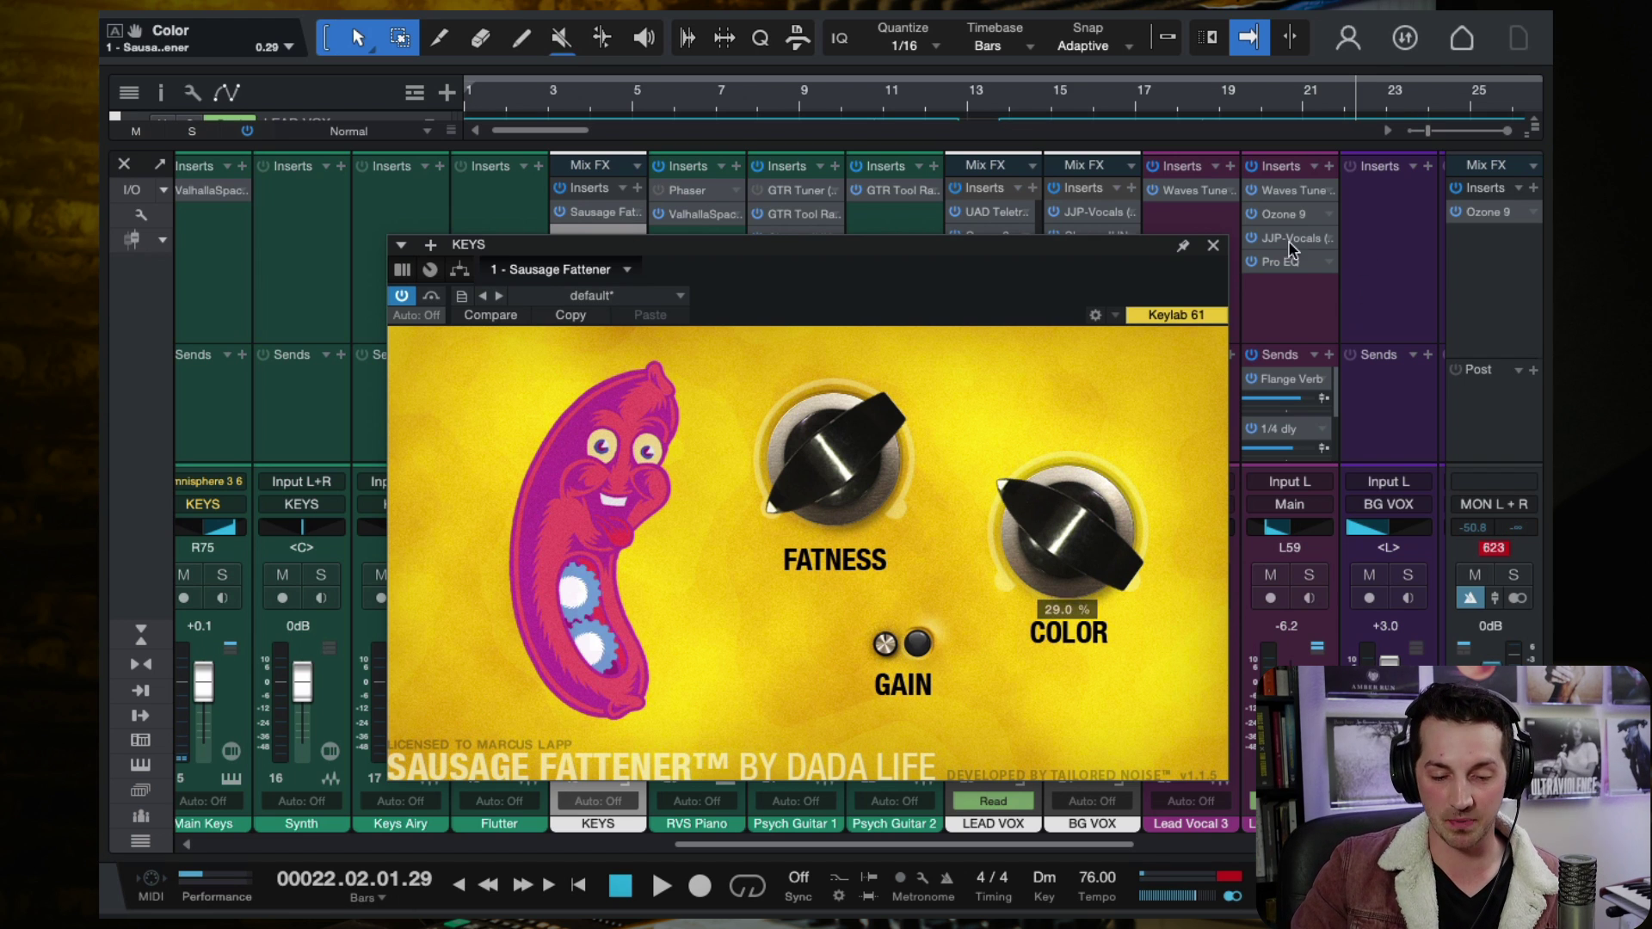
click(1213, 247)
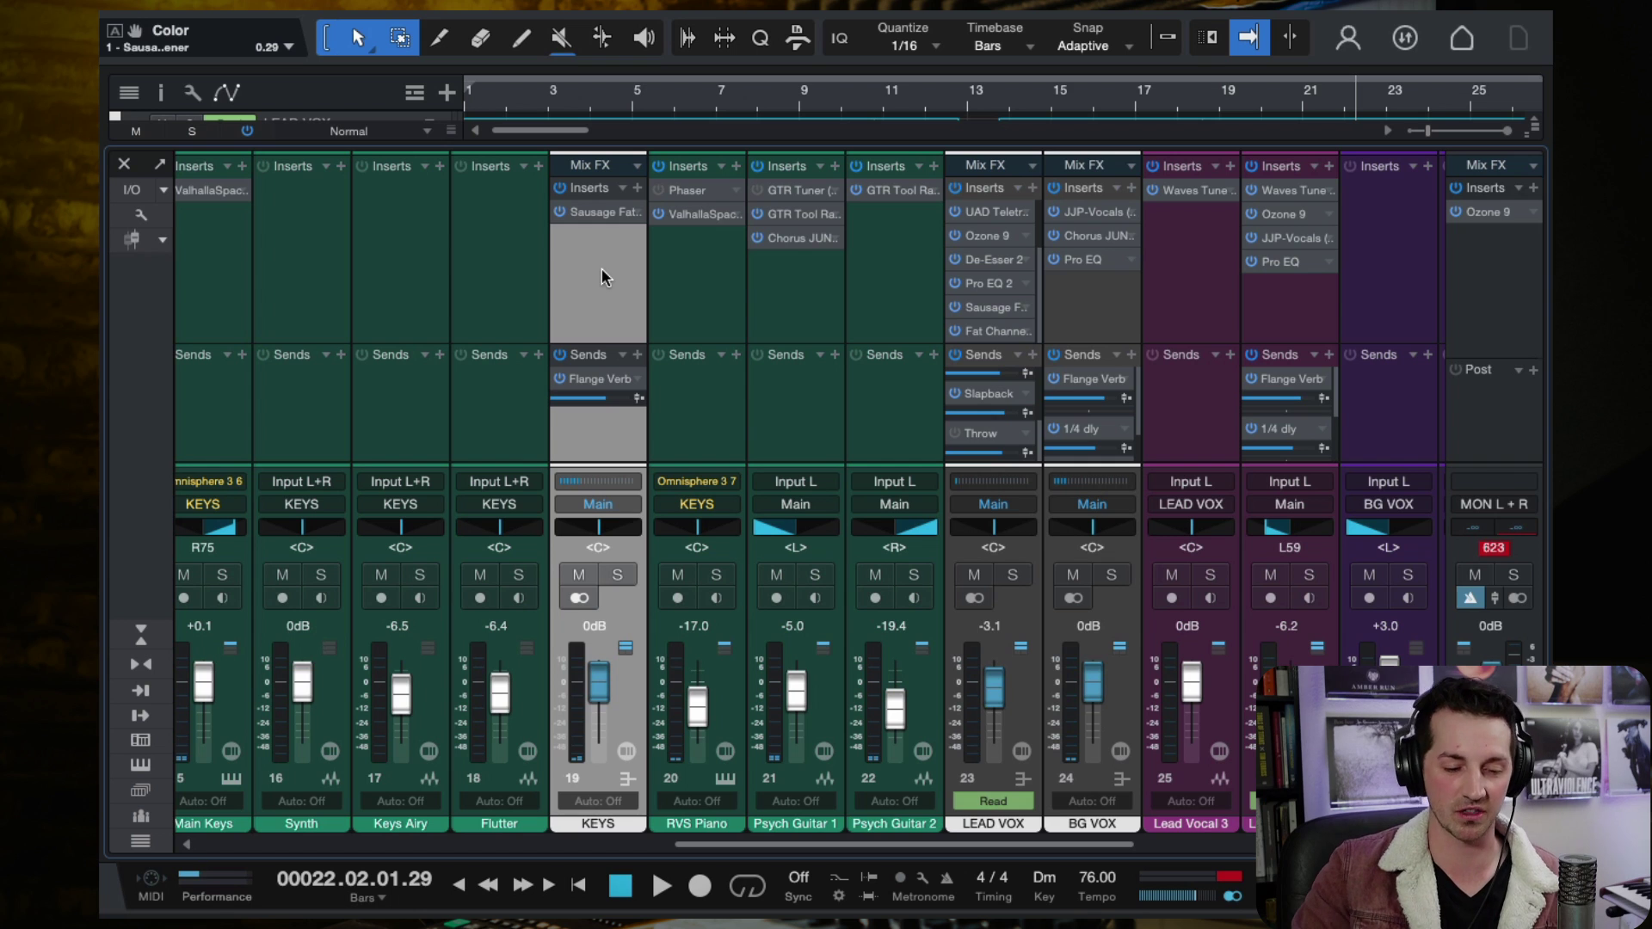
click(607, 213)
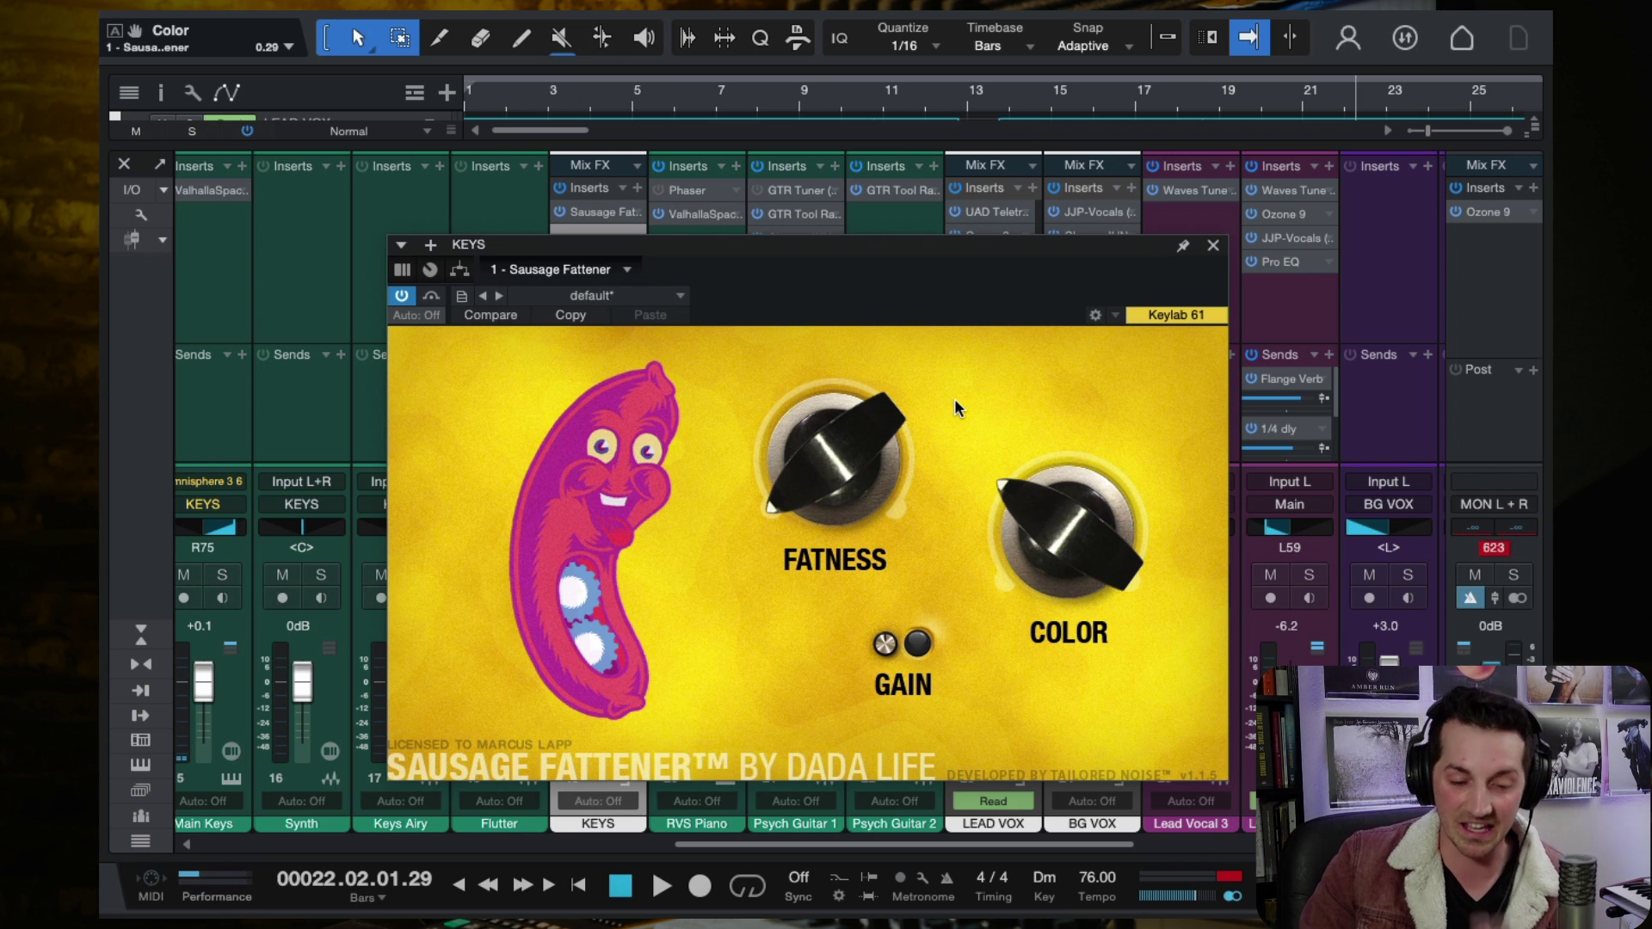
click(1214, 247)
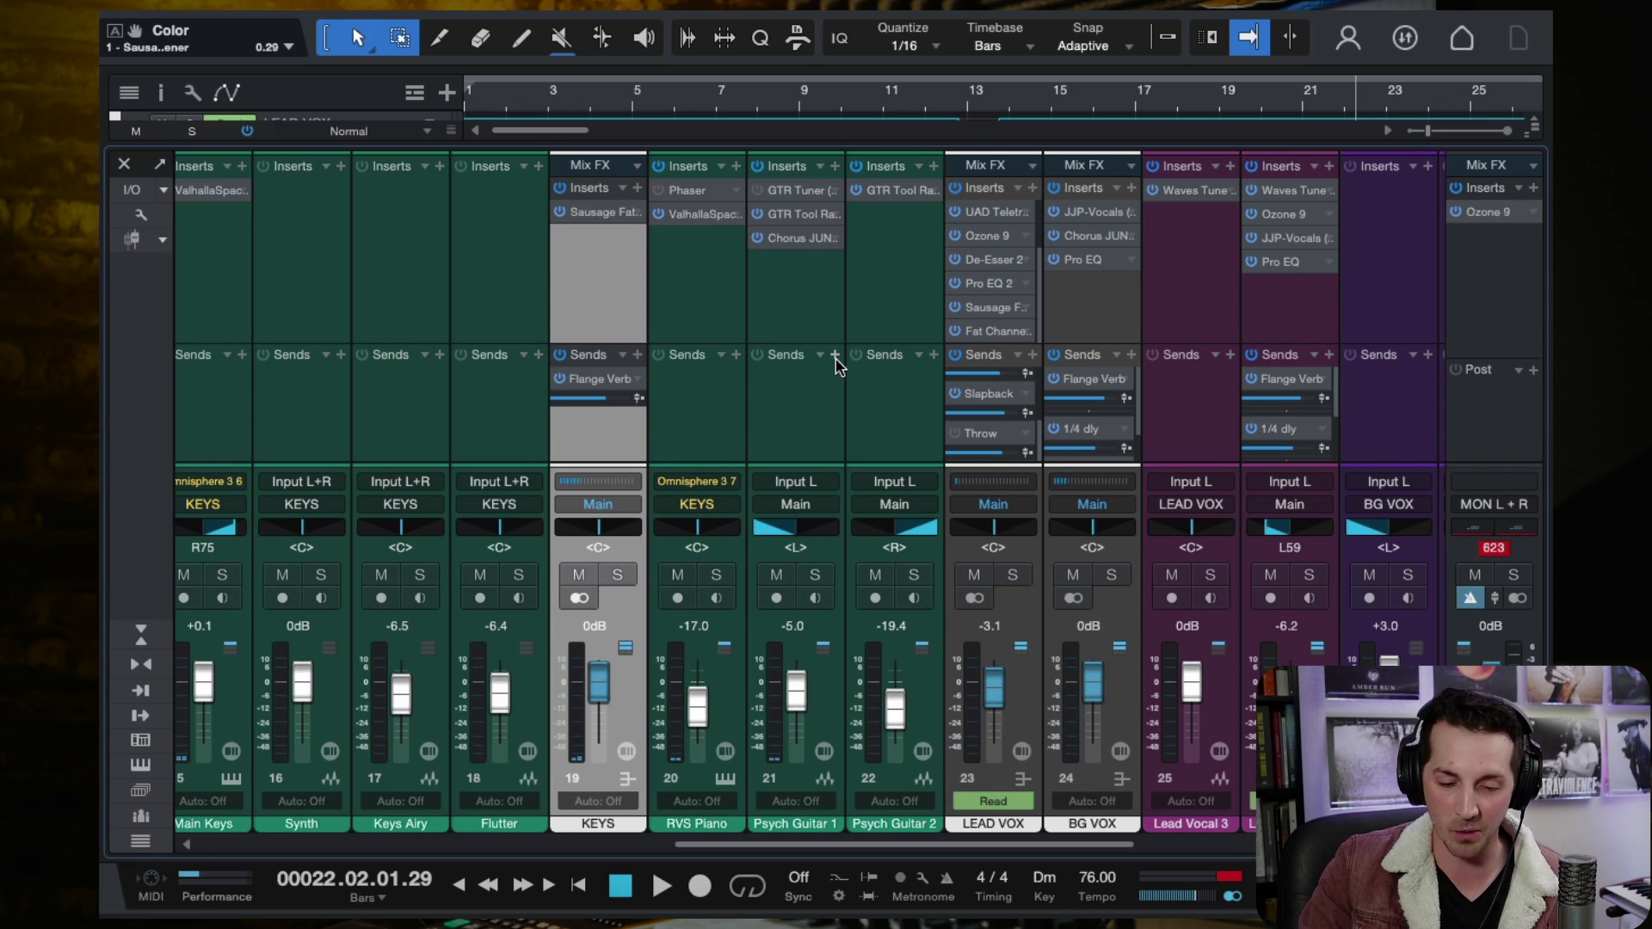
scroll(837, 358, right, 3)
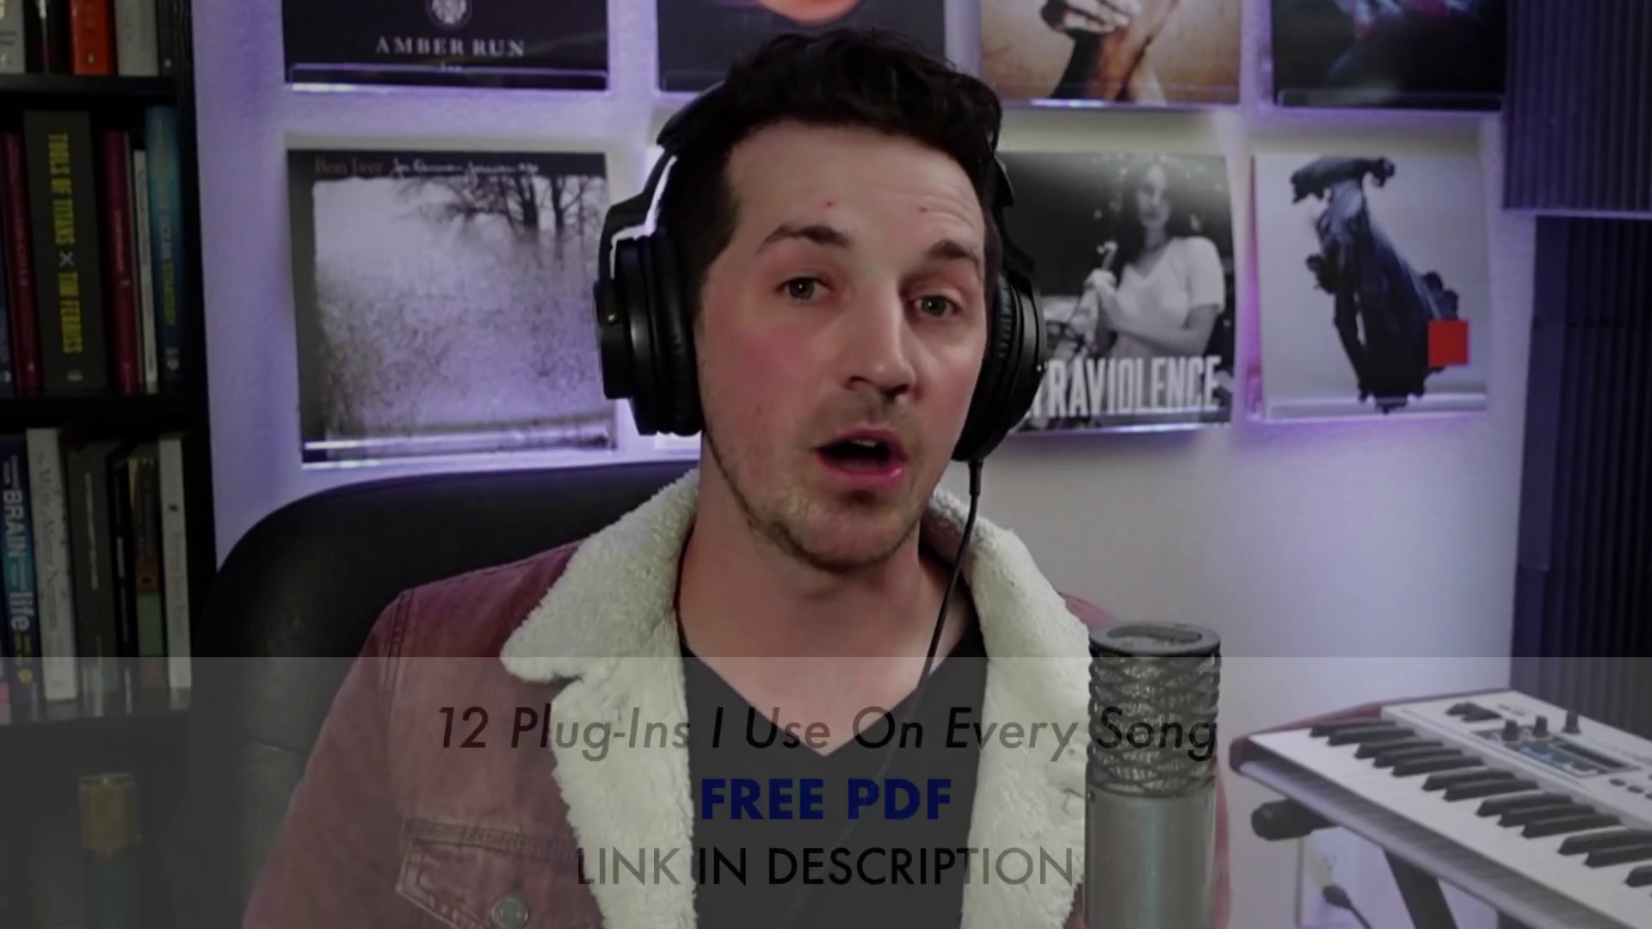